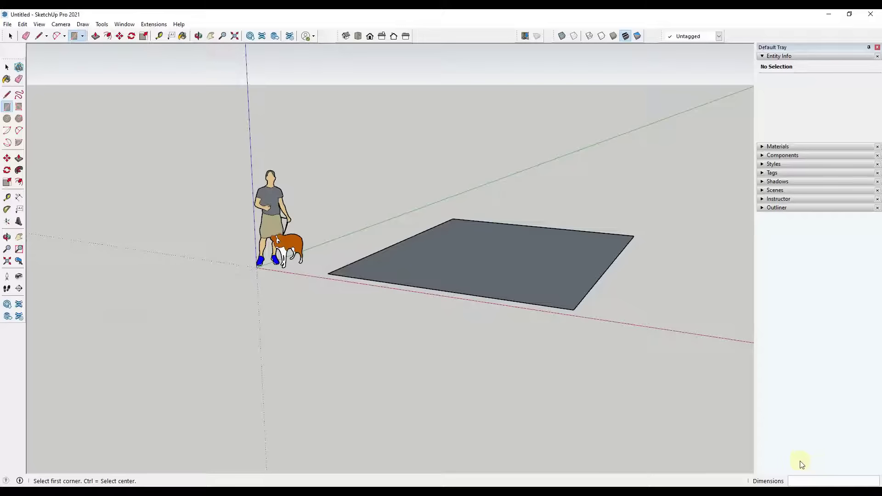
pyautogui.moveTo(531, 296); pyautogui.dragTo(531, 304, button='middle')
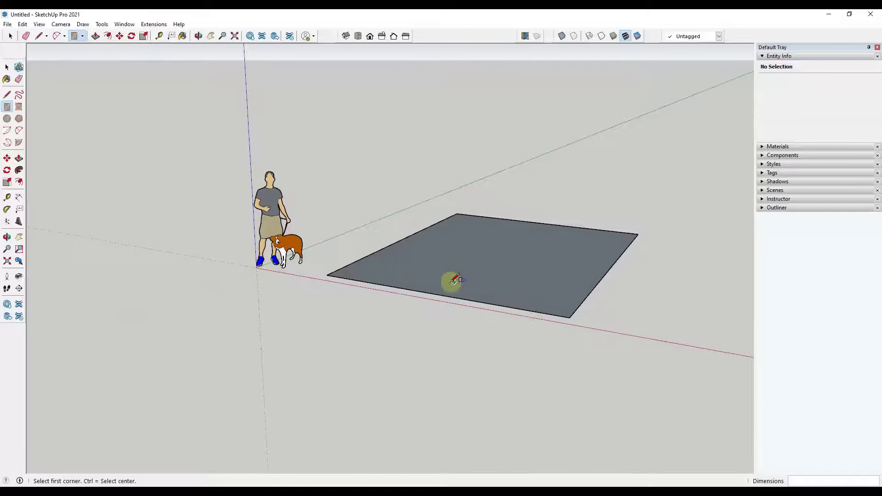
pyautogui.scroll(-2, 410, 278)
pyautogui.scroll(-2, 528, 297)
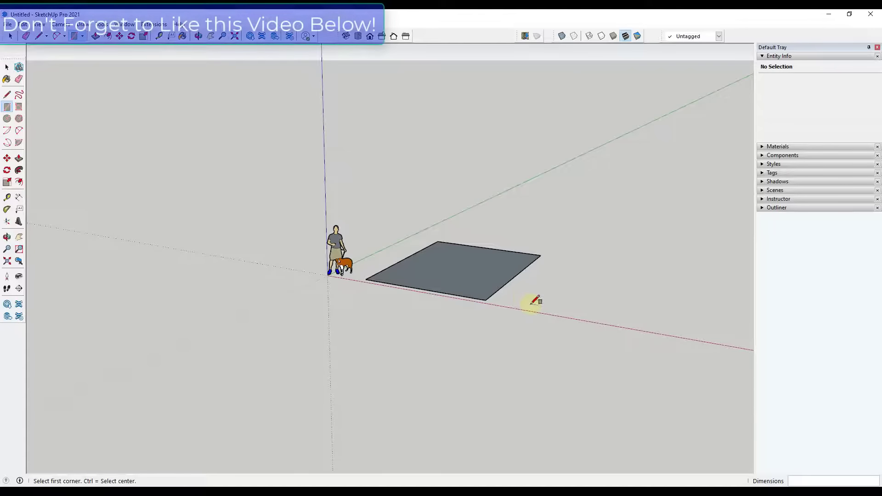
pyautogui.click(528, 306)
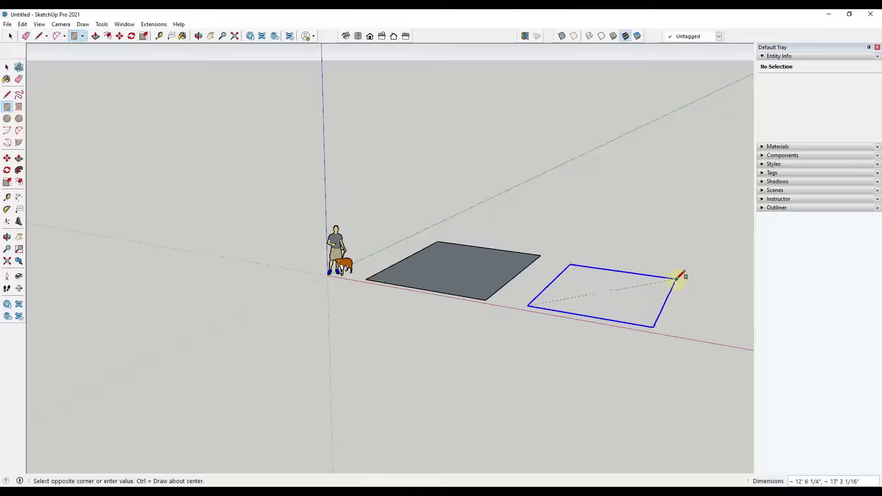
pyautogui.press('space')
# Push/Pull the rectangular ground face upward 12' to form a solid box
pyautogui.moveTo(482, 271); pyautogui.dragTo(460, 266, button='middle')
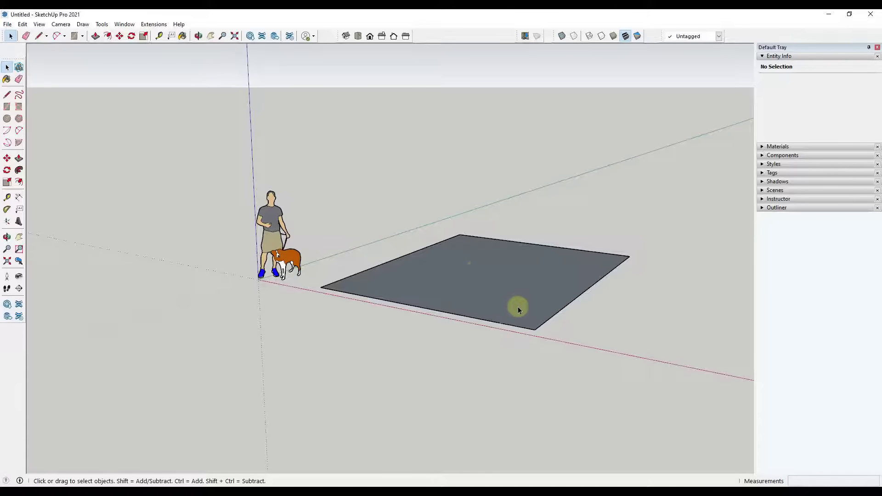
pyautogui.moveTo(484, 293); pyautogui.dragTo(467, 296, button='middle')
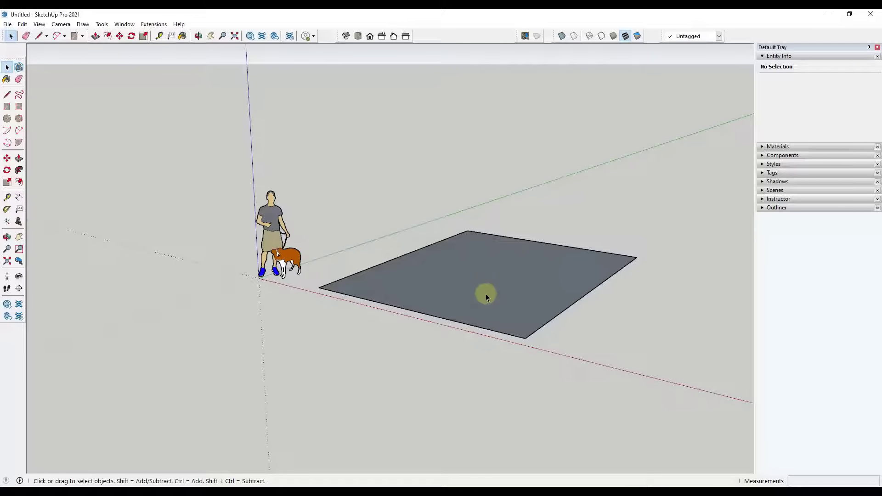
pyautogui.press('p')
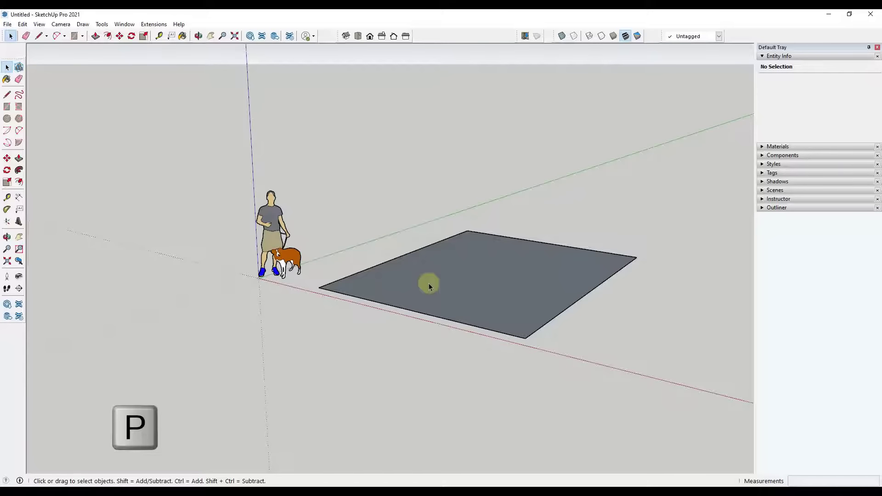
pyautogui.scroll(2, 525, 309)
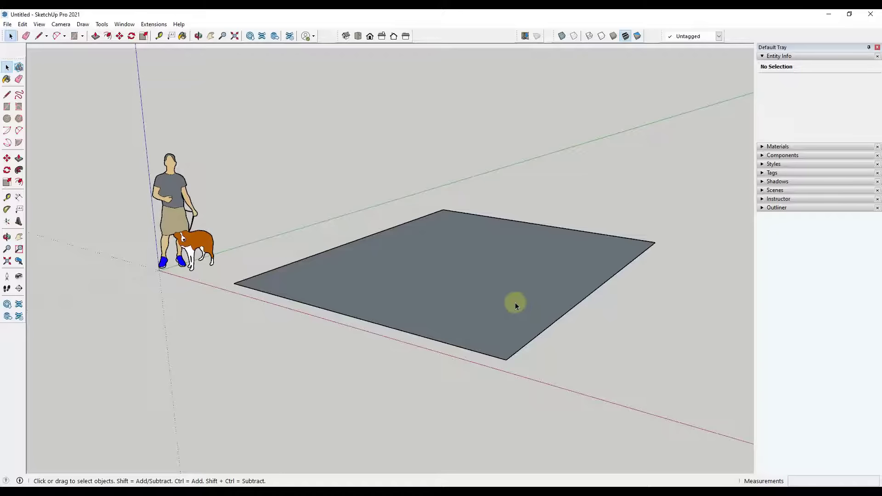
pyautogui.press('p')
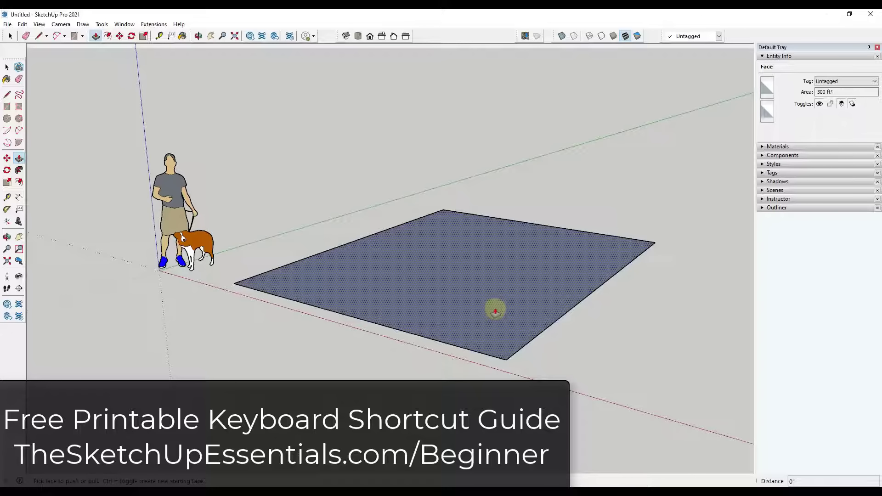
pyautogui.click(482, 295)
pyautogui.moveTo(485, 297); pyautogui.dragTo(481, 89)
pyautogui.scroll(-2, 480, 89)
pyautogui.scroll(-2, 481, 89)
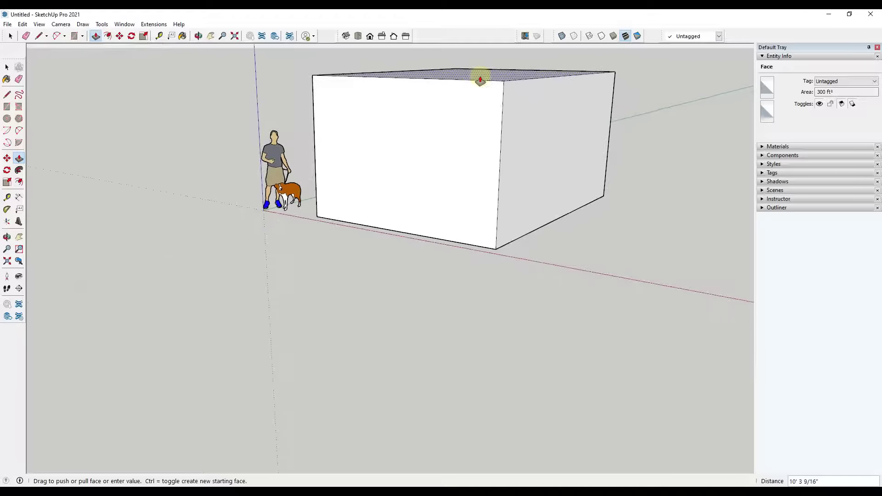
pyautogui.moveTo(480, 81); pyautogui.dragTo(472, 234, button='middle')
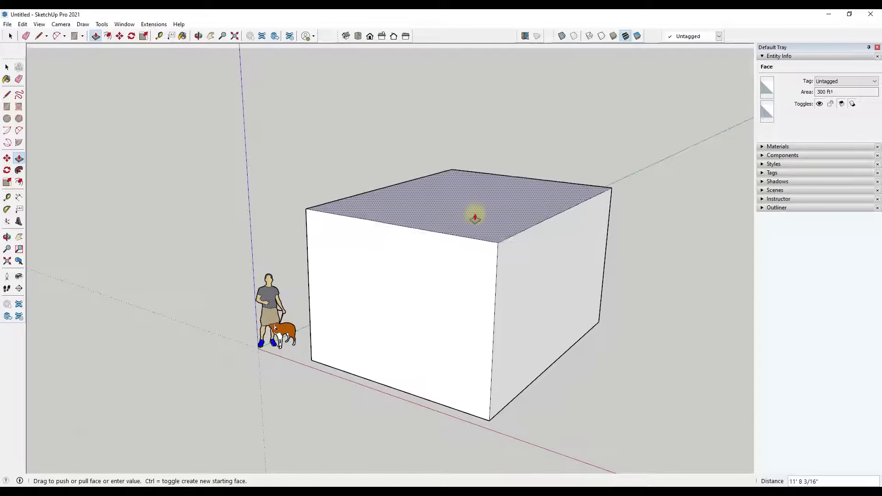
pyautogui.moveTo(478, 216); pyautogui.dragTo(623, 241)
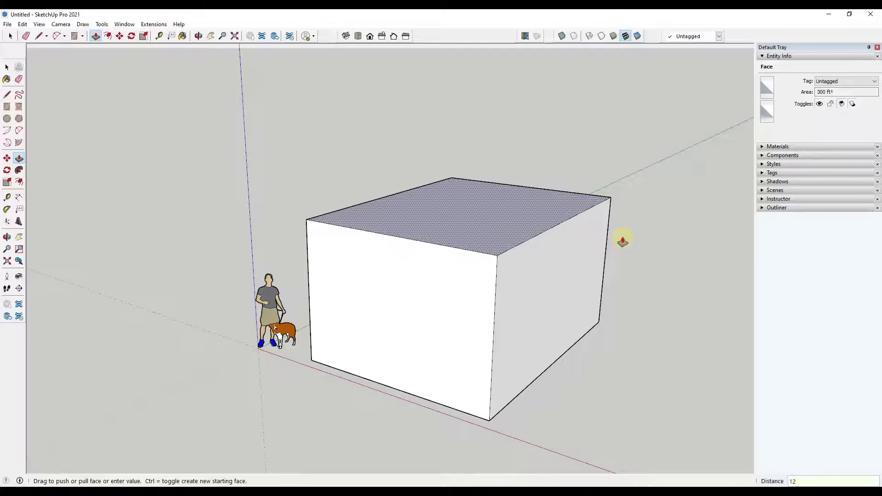
pyautogui.click(623, 241)
pyautogui.moveTo(573, 302); pyautogui.dragTo(566, 255, button='middle')
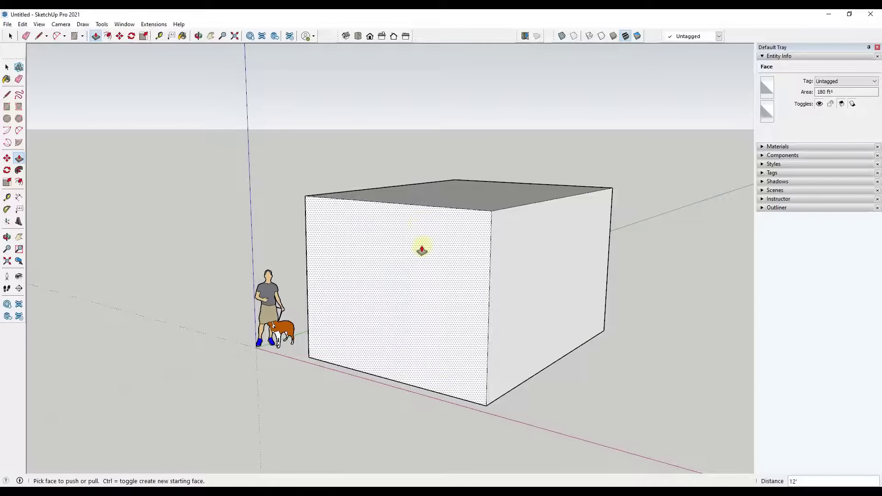
# Draw a 5' vertical line locked to the blue axis from the midpoint of the box's front top edge
pyautogui.press('o')
pyautogui.moveTo(520, 289); pyautogui.dragTo(522, 302)
pyautogui.press('space')
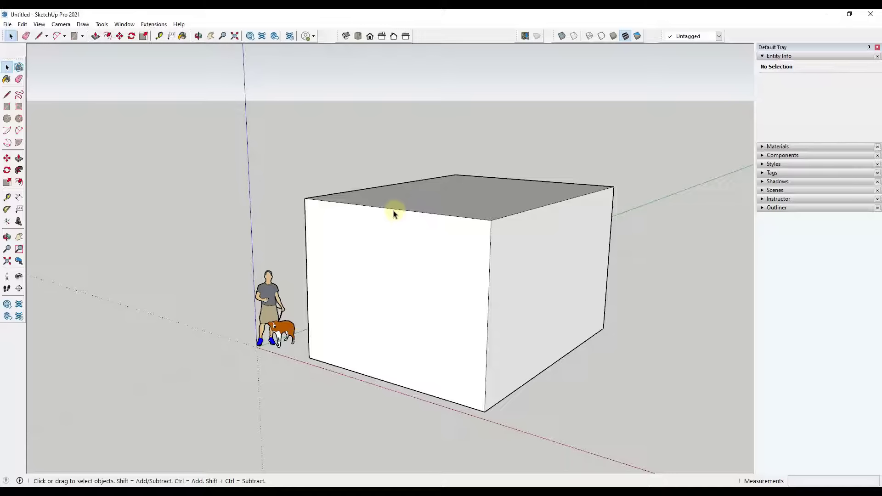
pyautogui.press('l')
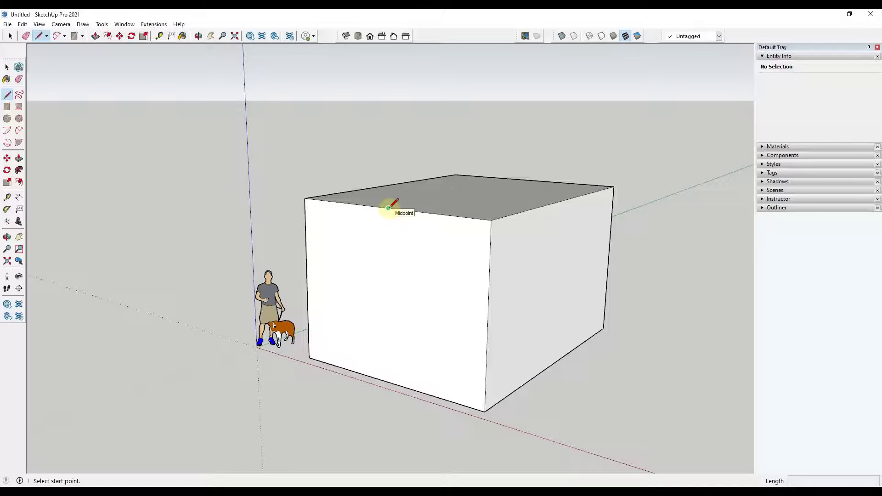
pyautogui.click(388, 208)
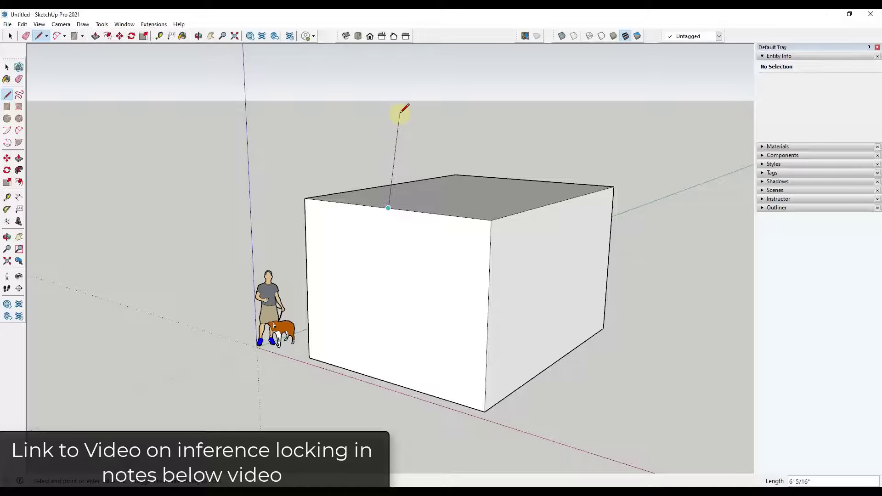
pyautogui.press('Up')
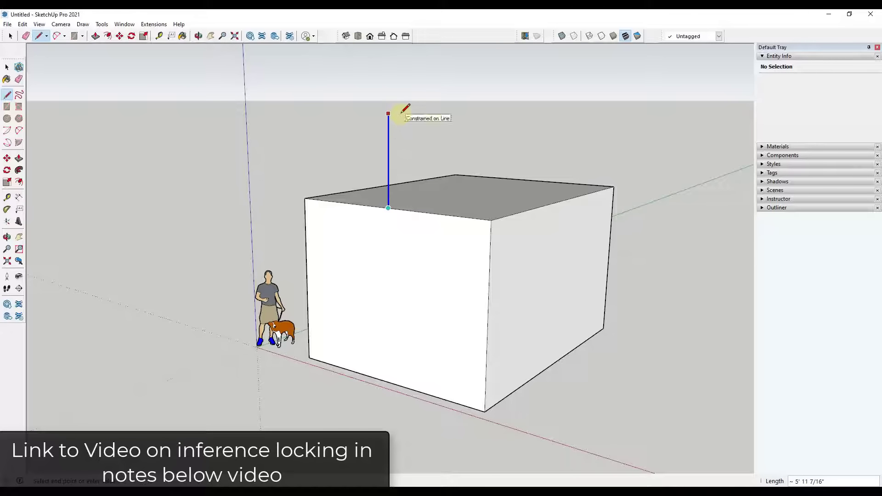
pyautogui.press('Right')
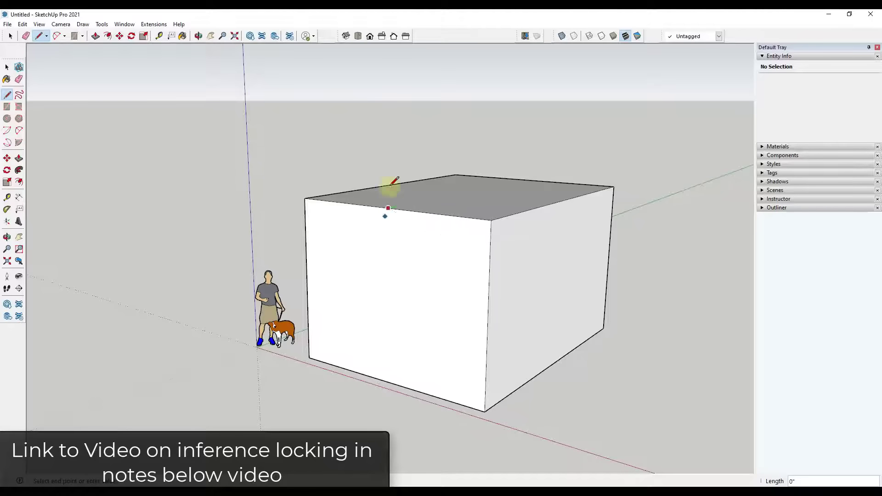
pyautogui.press('Left')
pyautogui.press('Down')
pyautogui.press('Up')
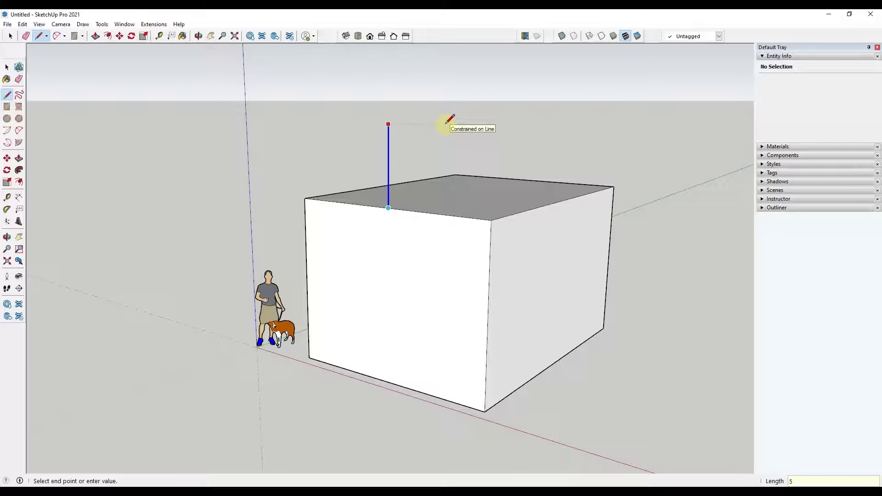
pyautogui.write("'")
pyautogui.press('Return')
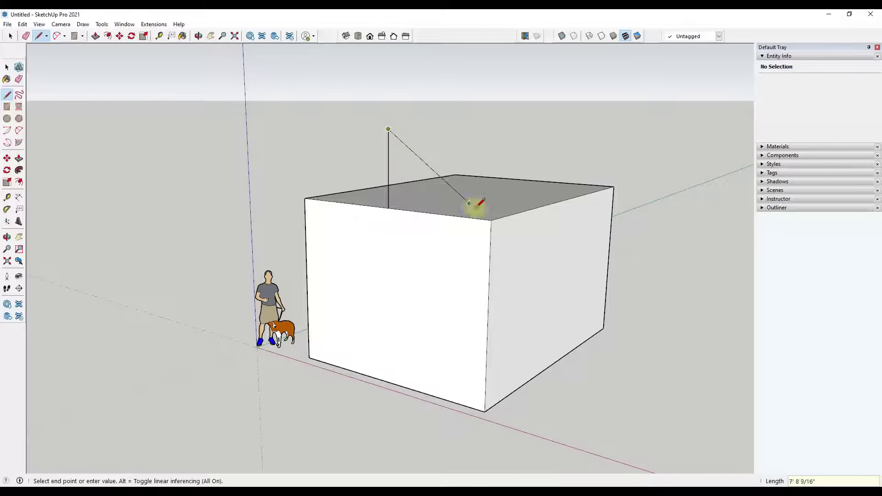
# Draw sloped lines from the peak to both front top corners and erase the vertical centre line to leave one gable face
pyautogui.click(491, 220)
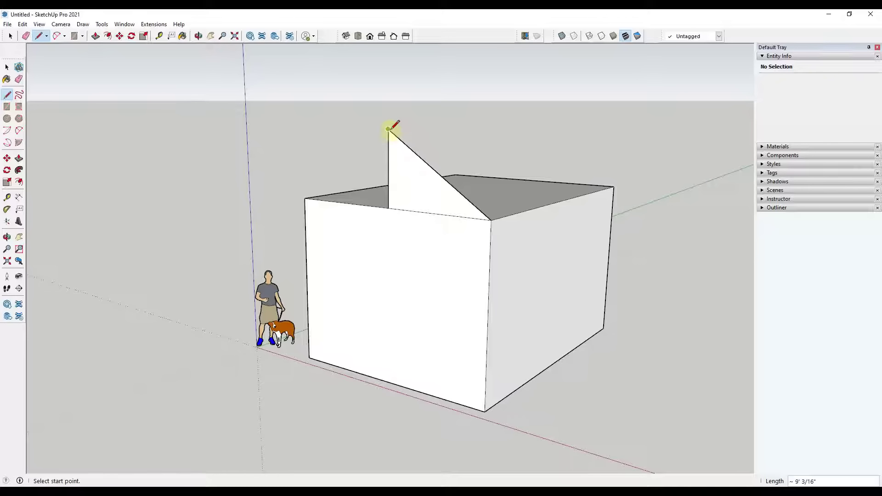
pyautogui.click(388, 128)
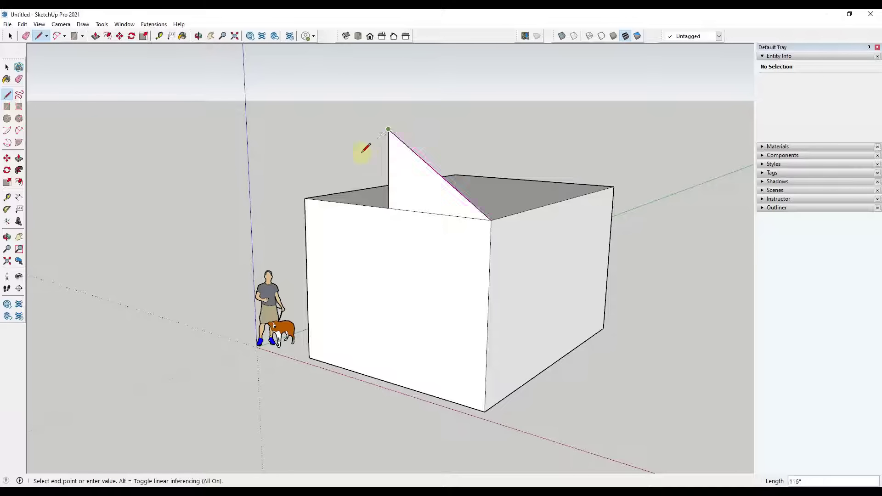
pyautogui.click(306, 199)
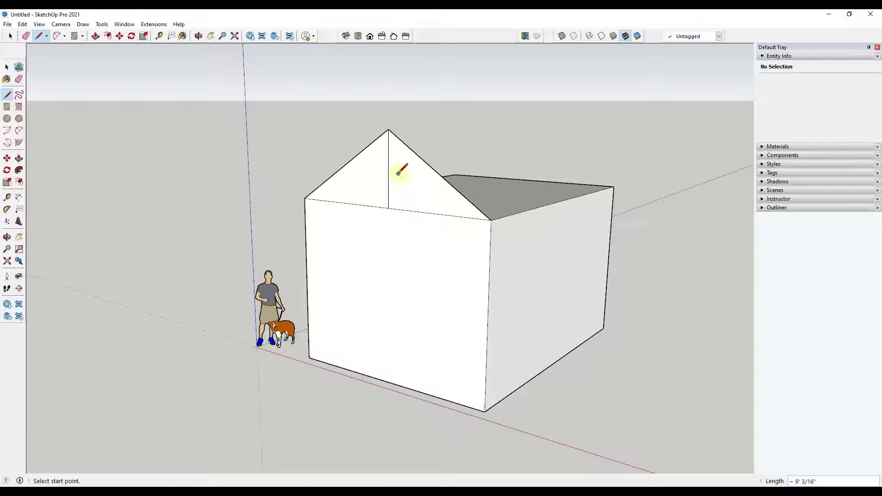
pyautogui.press('e')
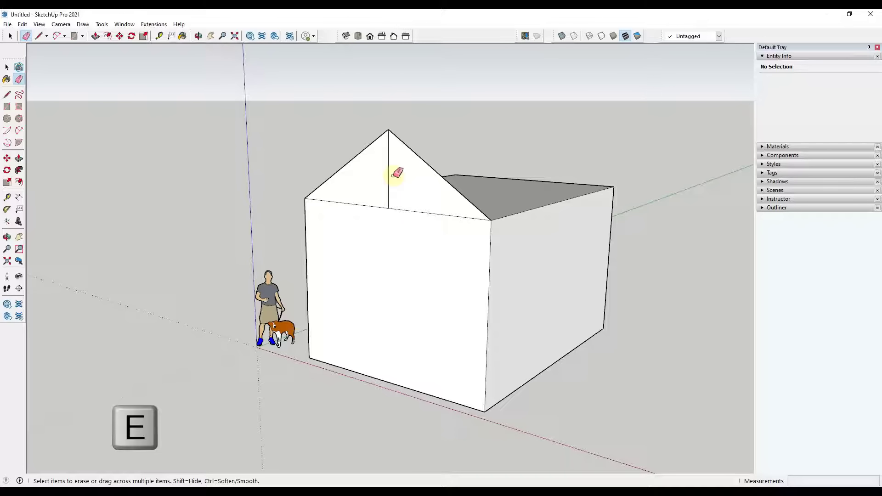
pyautogui.moveTo(393, 175); pyautogui.dragTo(383, 177)
pyautogui.press('space')
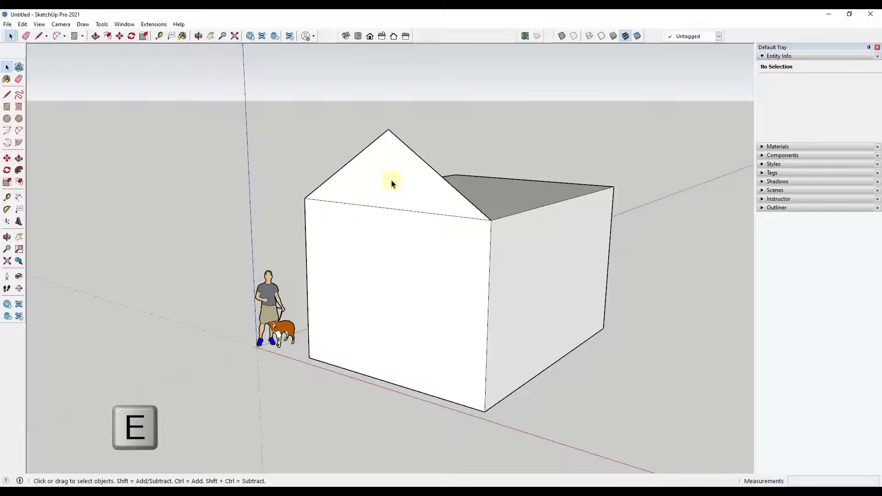
# Try to Push/Pull the triangular gable face back to the rear corner of the box
pyautogui.click(392, 183)
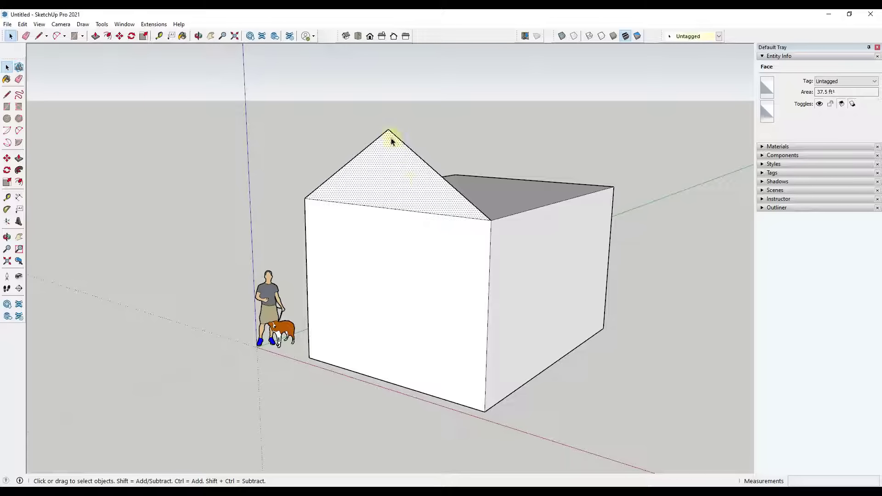
pyautogui.moveTo(592, 262); pyautogui.dragTo(393, 270, button='middle')
pyautogui.moveTo(619, 239); pyautogui.dragTo(585, 277)
pyautogui.press('space')
pyautogui.press('p')
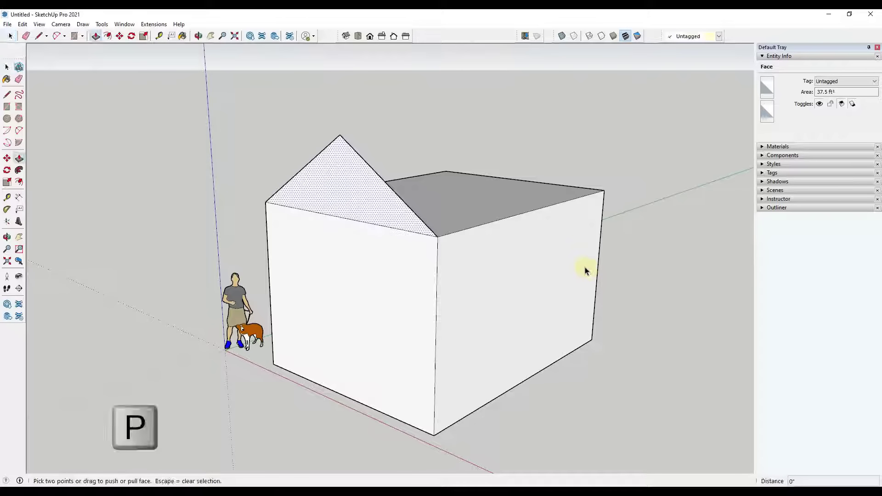
pyautogui.moveTo(394, 215); pyautogui.dragTo(601, 197)
pyautogui.moveTo(603, 195); pyautogui.dragTo(604, 195)
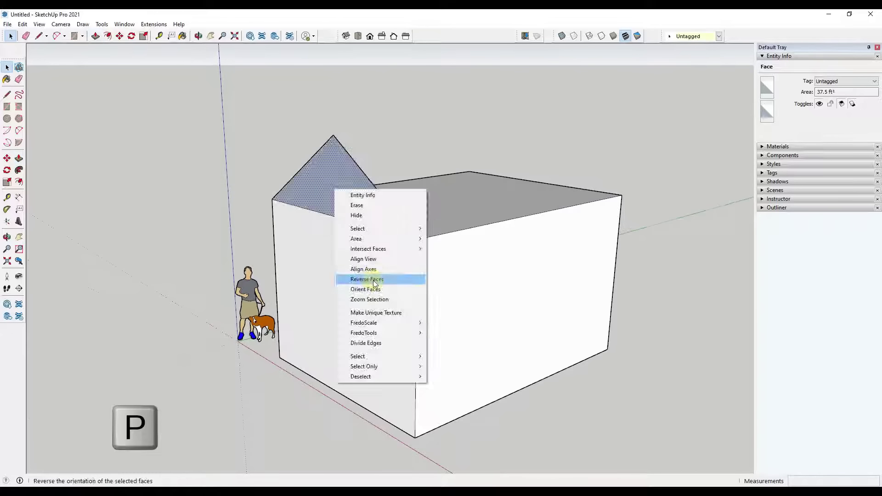
# Push/Pull the triangular gable face 20' back to the box's rear corner to form the roof
pyautogui.press('Escape')
pyautogui.press('p')
pyautogui.moveTo(351, 202); pyautogui.dragTo(626, 199)
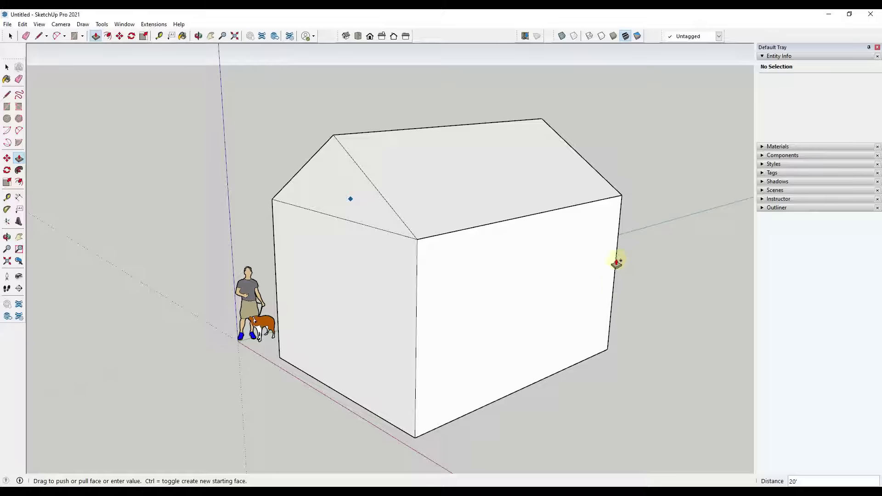
pyautogui.moveTo(619, 243); pyautogui.dragTo(622, 197)
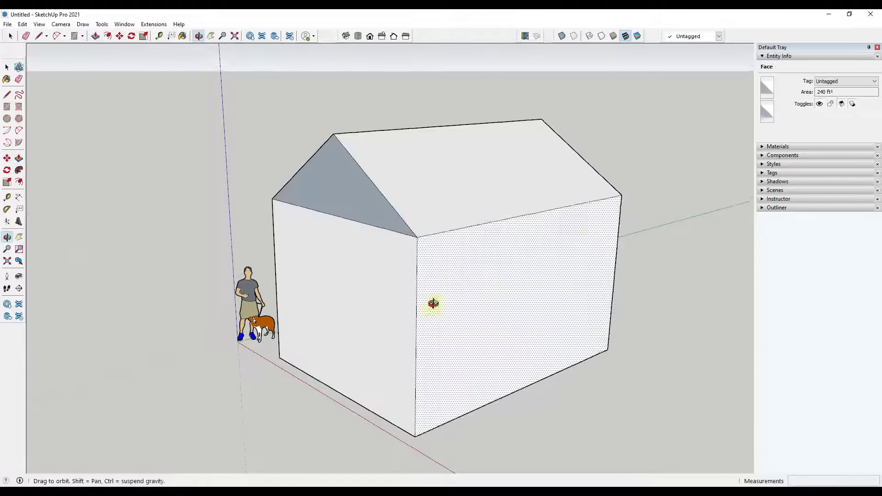
# Draw a rectangle about 7' 2" by 9' 8" on the ground beside the house
pyautogui.moveTo(427, 306); pyautogui.dragTo(370, 169, button='middle')
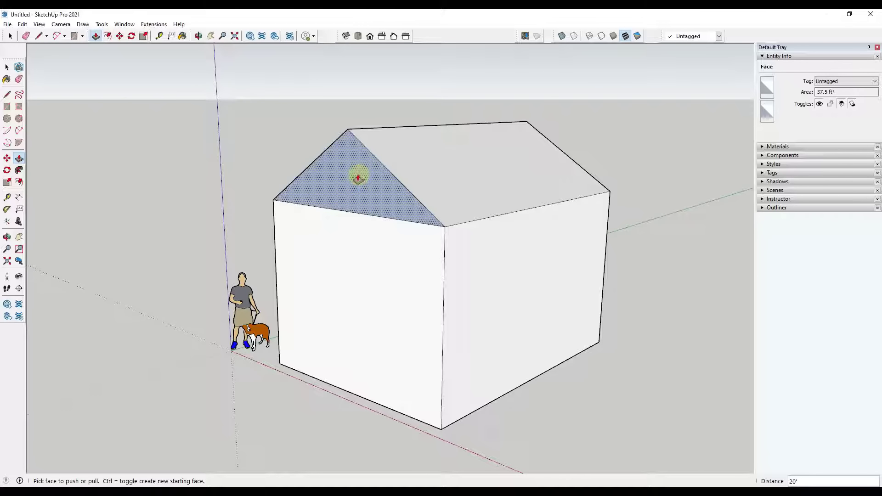
pyautogui.moveTo(366, 203)
pyautogui.mouseDown(button='middle')
pyautogui.moveTo(345, 220)
pyautogui.moveTo(528, 351)
pyautogui.mouseUp(button='middle')
pyautogui.press('space')
pyautogui.press('r')
pyautogui.click(495, 370)
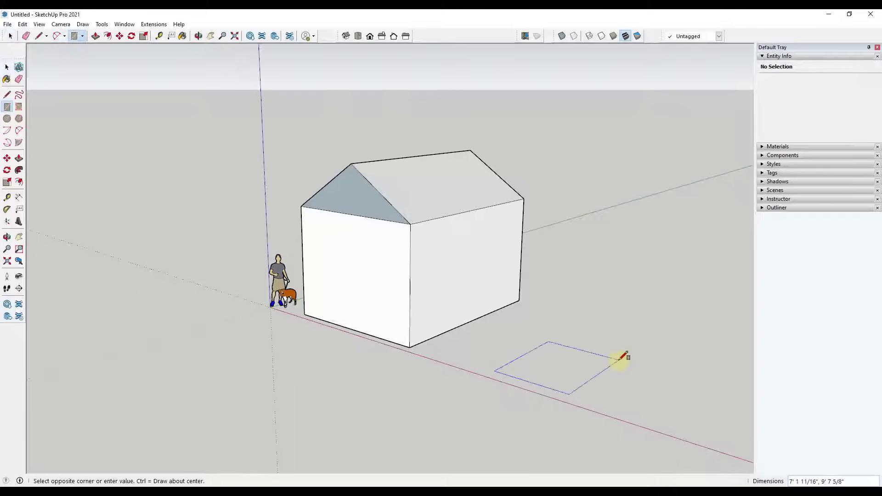
pyautogui.click(623, 357)
pyautogui.press('space')
# Examine the ground rectangle from above and select its face
pyautogui.scroll(5, 551, 399)
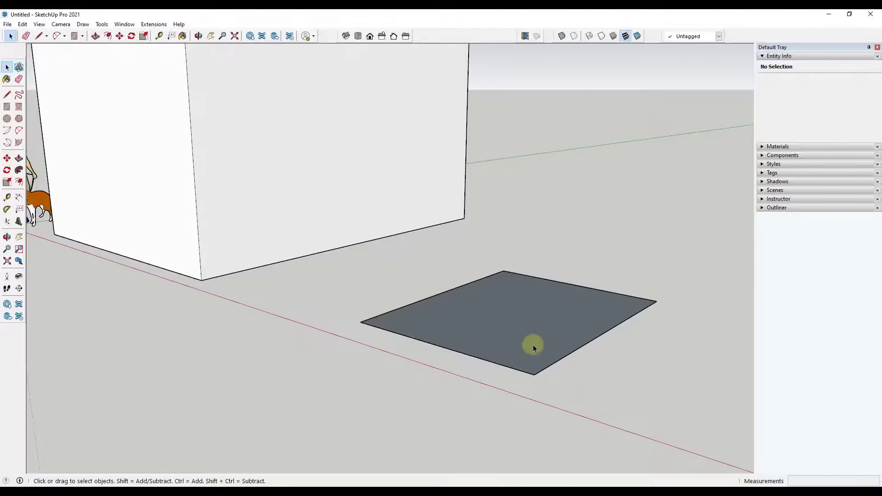
pyautogui.moveTo(541, 395); pyautogui.dragTo(512, 290, button='middle')
pyautogui.scroll(-3, 511, 290)
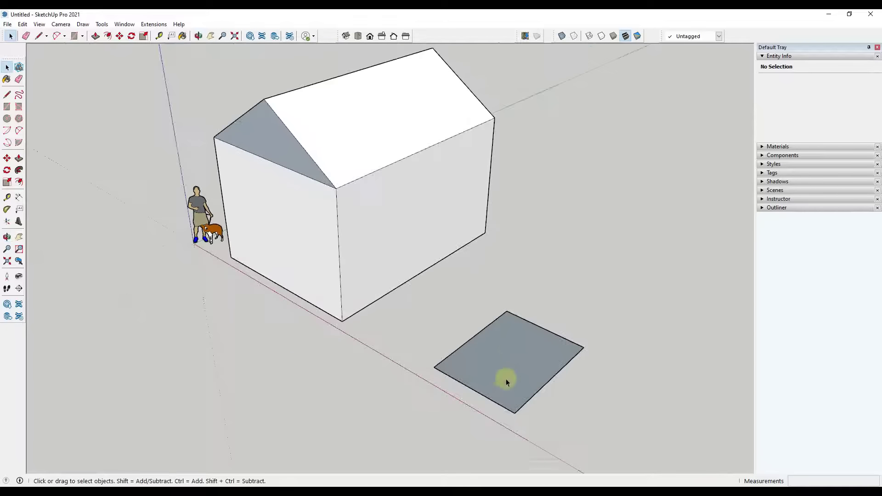
pyautogui.scroll(5, 519, 394)
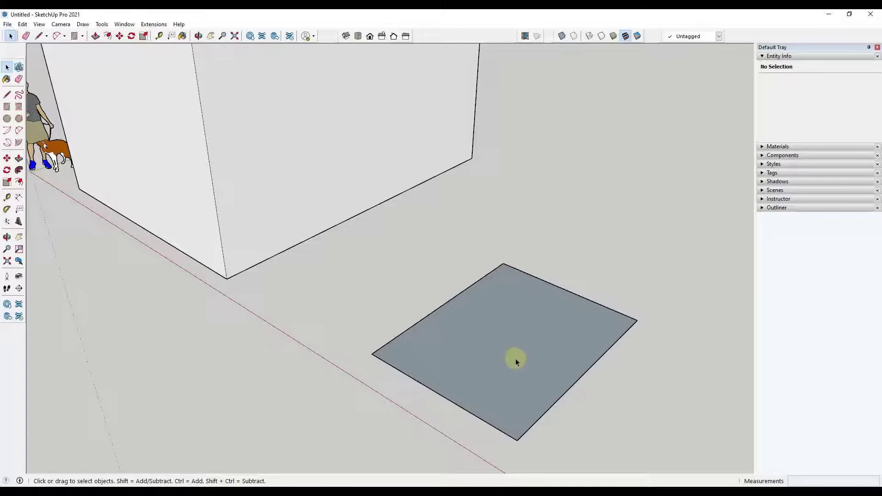
pyautogui.click(516, 359)
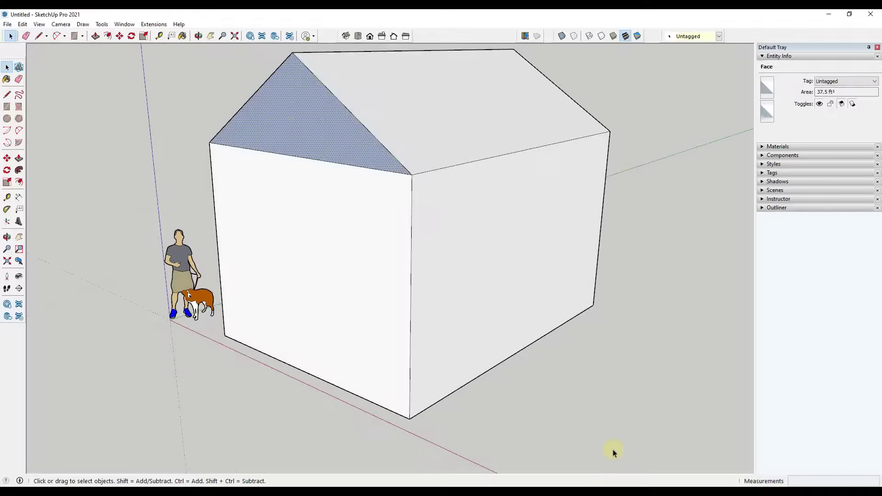
# Reverse the triangular gable face on the front of the house
pyautogui.rightClick(290, 120)
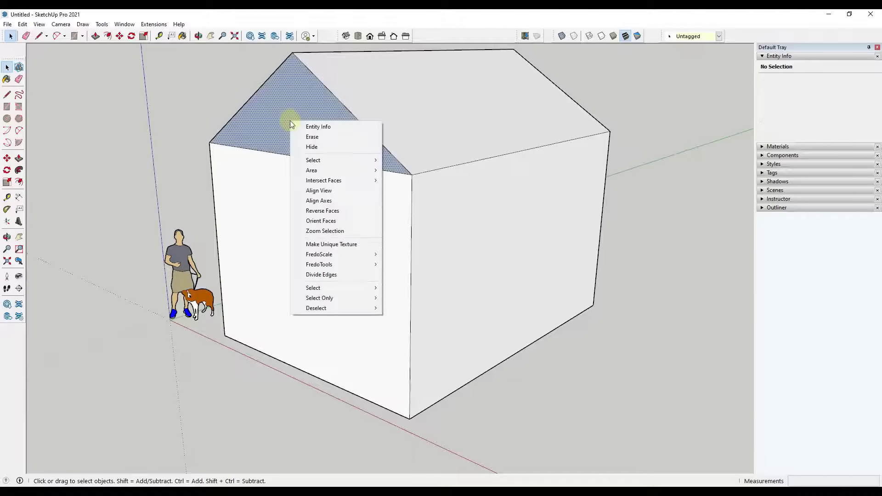
pyautogui.click(332, 210)
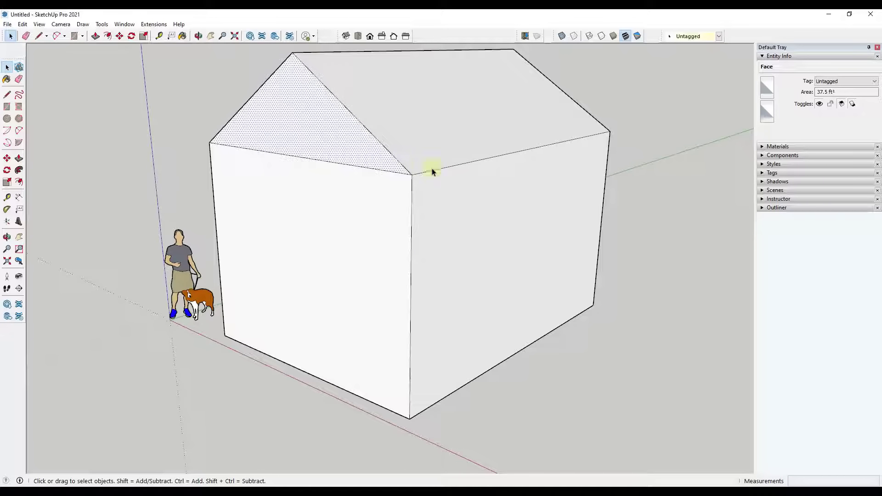
pyautogui.scroll(-3, 426, 192)
pyautogui.moveTo(430, 183)
pyautogui.mouseDown(button='middle')
pyautogui.moveTo(419, 170)
pyautogui.moveTo(434, 180)
pyautogui.mouseUp(button='middle')
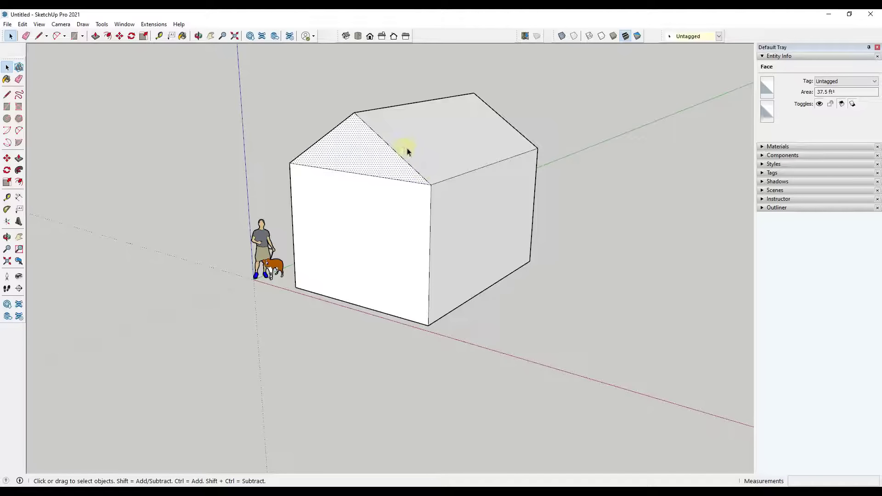
pyautogui.scroll(3, 407, 151)
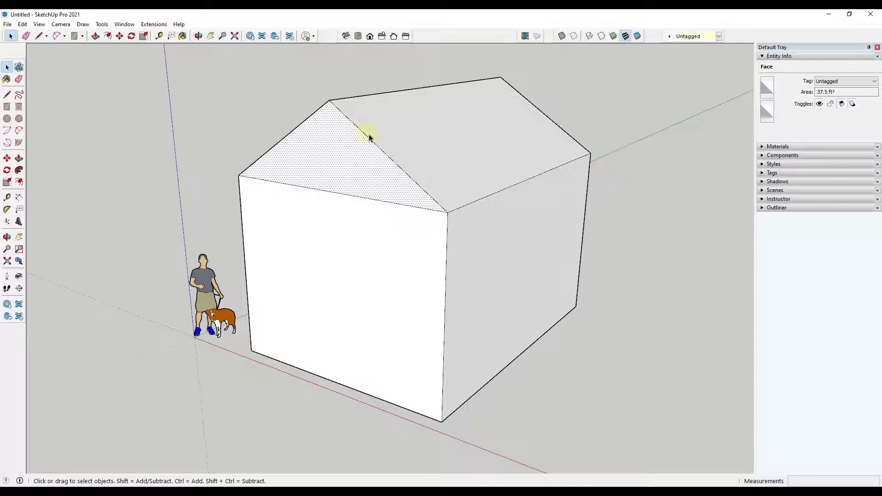
pyautogui.moveTo(470, 242); pyautogui.dragTo(469, 199, button='middle')
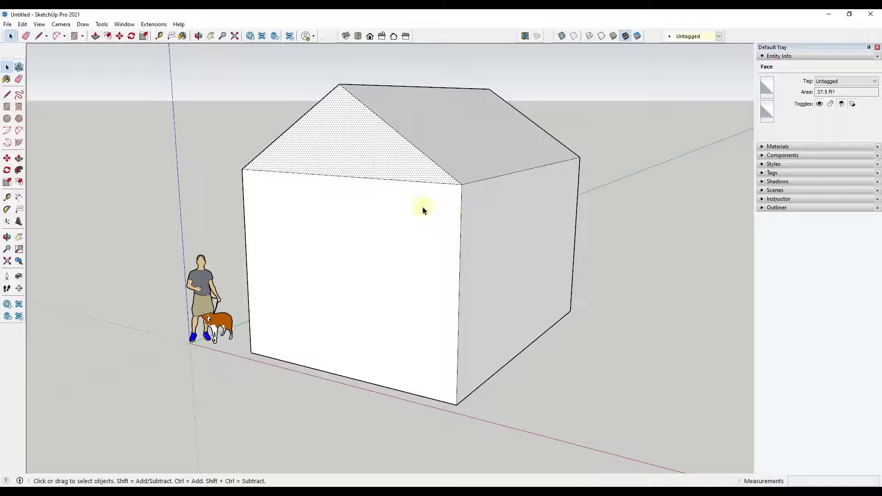
# Offset the edges of the front gable triangle outward by 6"
pyautogui.press('f')
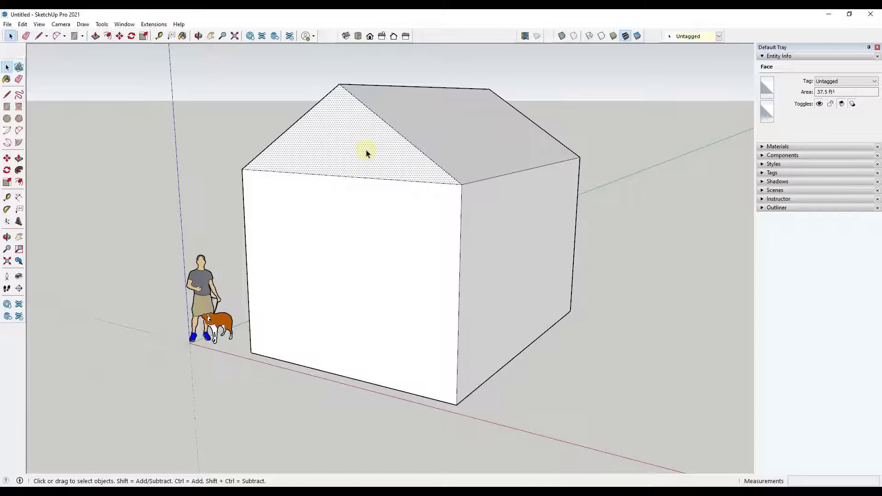
pyautogui.press('f')
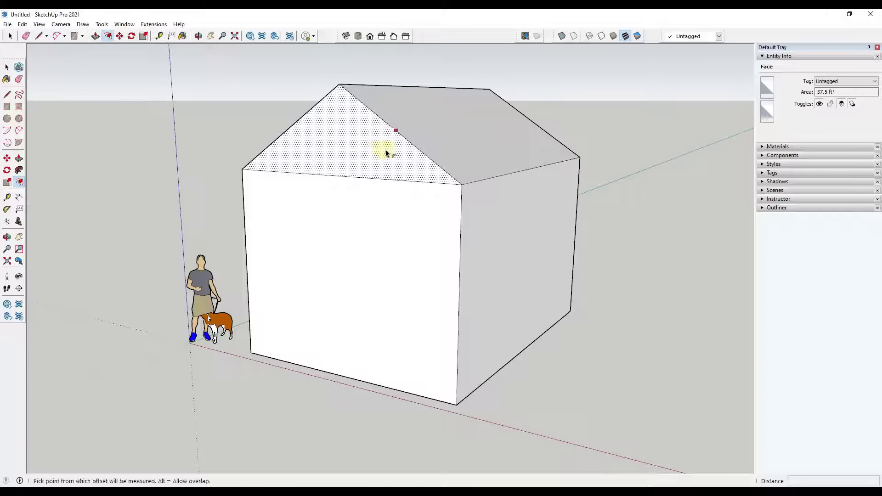
pyautogui.click(397, 145)
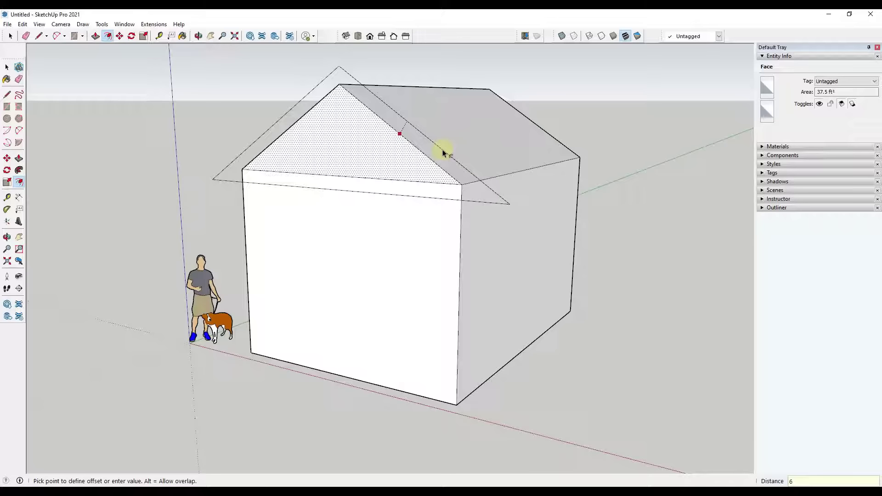
pyautogui.press('Return')
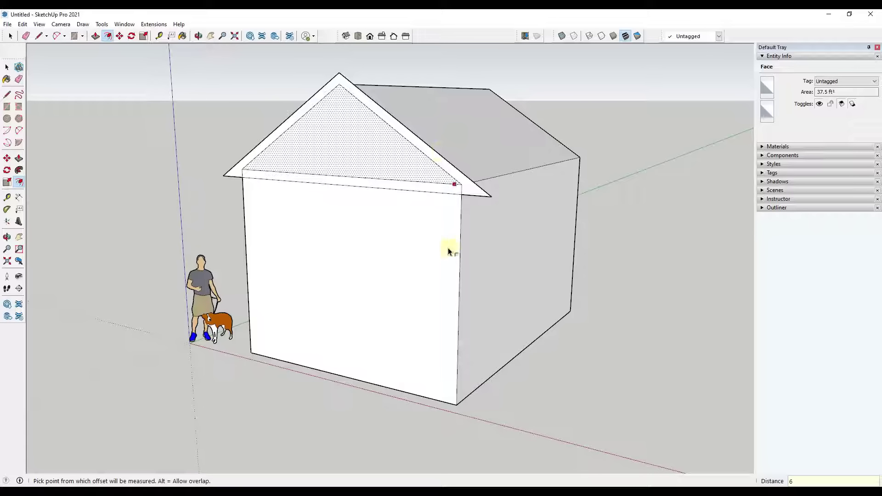
pyautogui.press('space')
pyautogui.moveTo(414, 211); pyautogui.dragTo(394, 205, button='middle')
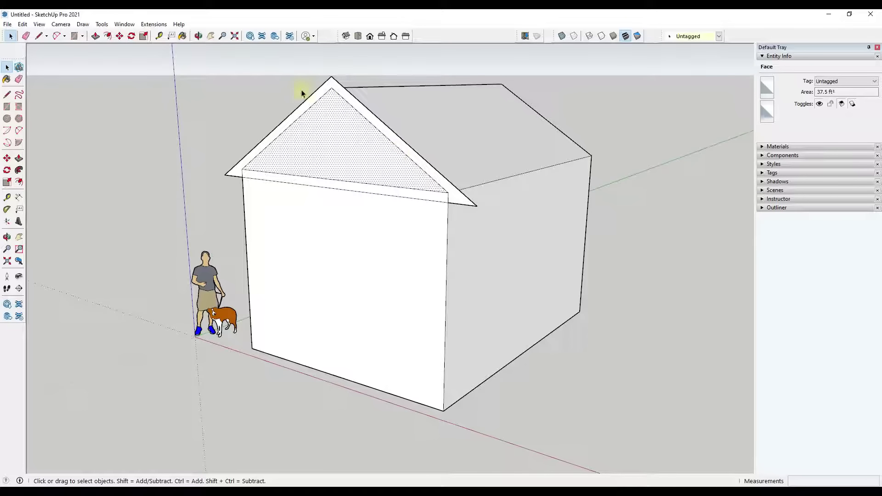
# Erase the lower offset line where it crosses the front wall, keeping the roof-shaped band around the gable
pyautogui.click(366, 161)
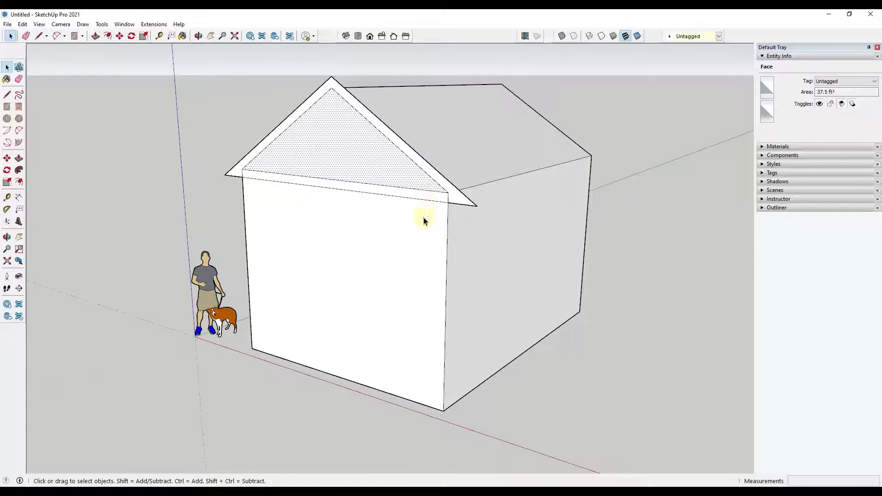
pyautogui.click(463, 204)
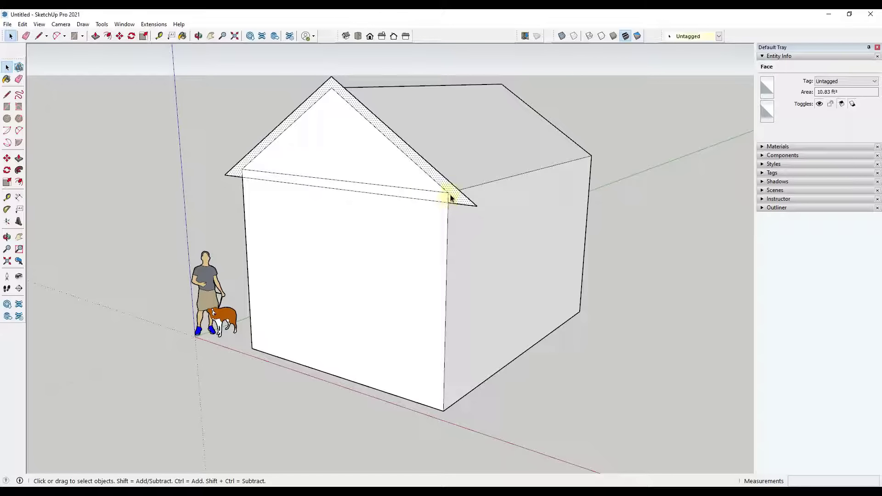
pyautogui.moveTo(382, 238); pyautogui.dragTo(350, 233, button='middle')
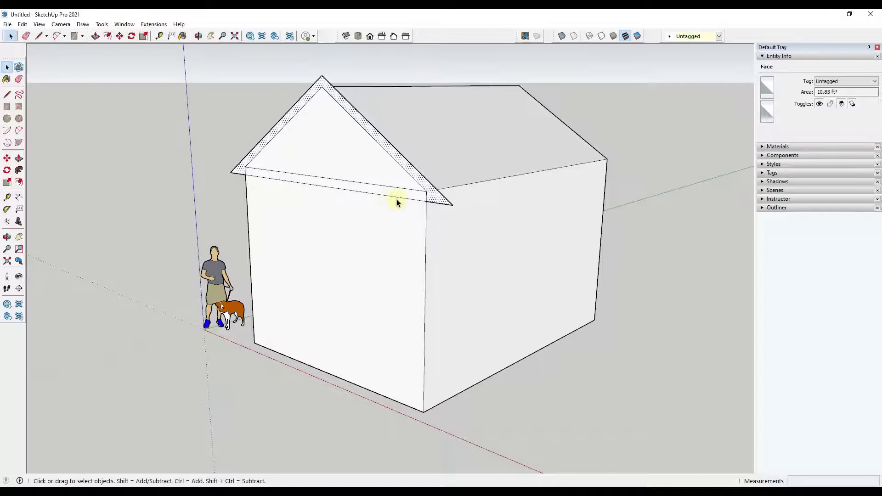
pyautogui.press('e')
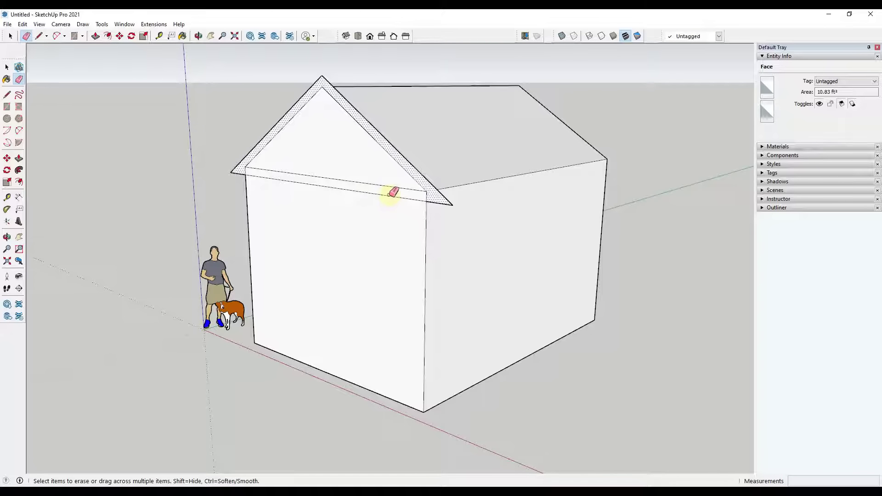
pyautogui.click(388, 197)
pyautogui.press('space')
# Push/Pull the roof-shaped band 20' back to the rear corner of the house to give the roof thickness
pyautogui.click(436, 195)
pyautogui.scroll(2, 434, 197)
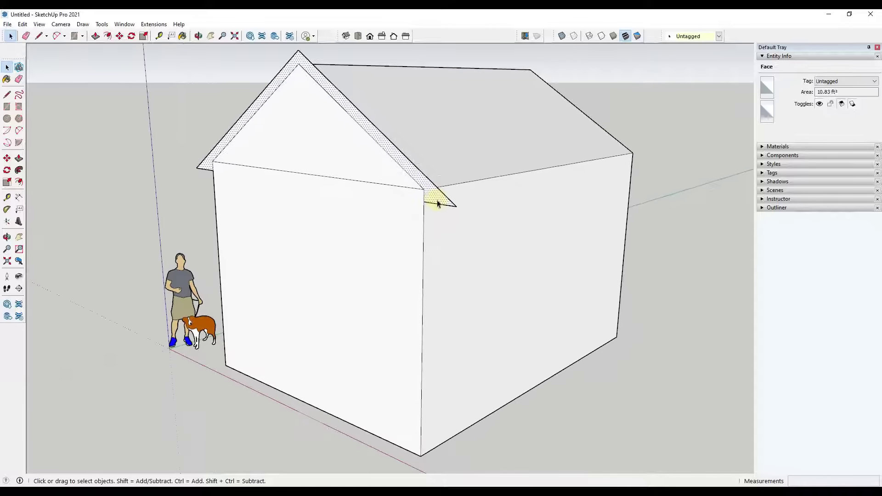
pyautogui.scroll(-3, 427, 202)
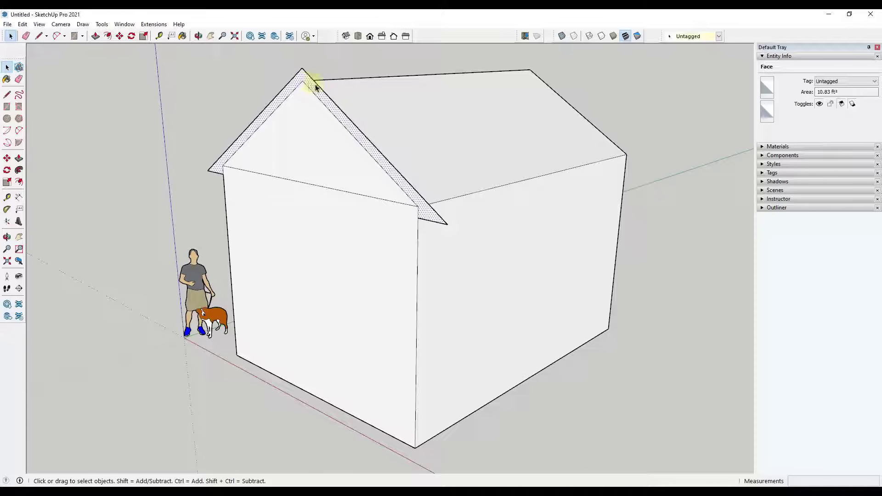
pyautogui.press('p')
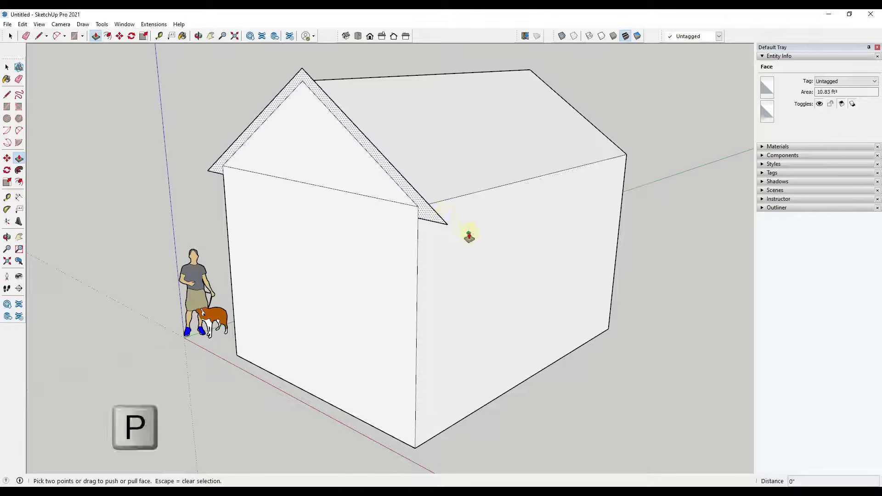
pyautogui.click(431, 224)
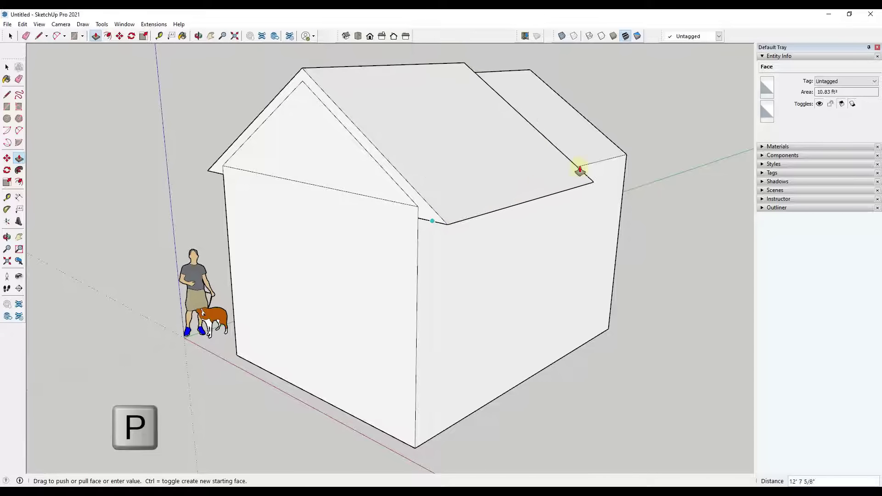
pyautogui.click(606, 335)
pyautogui.press('o')
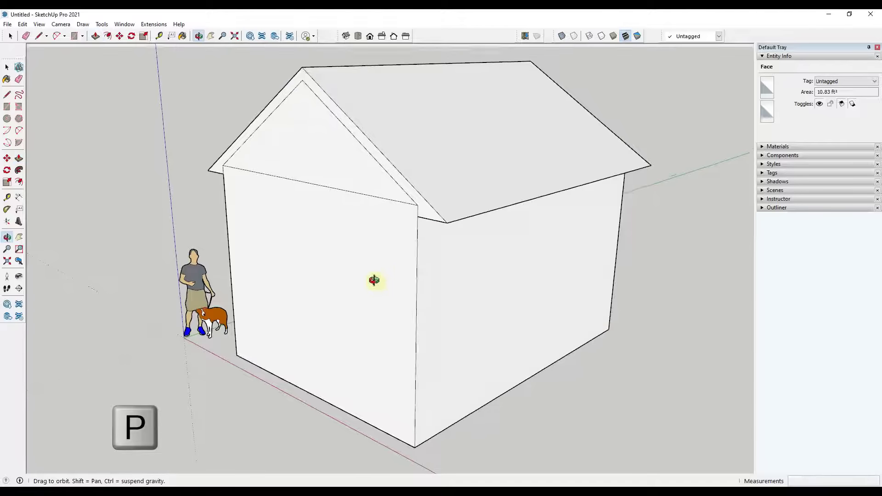
pyautogui.moveTo(375, 285); pyautogui.dragTo(368, 275, button='middle')
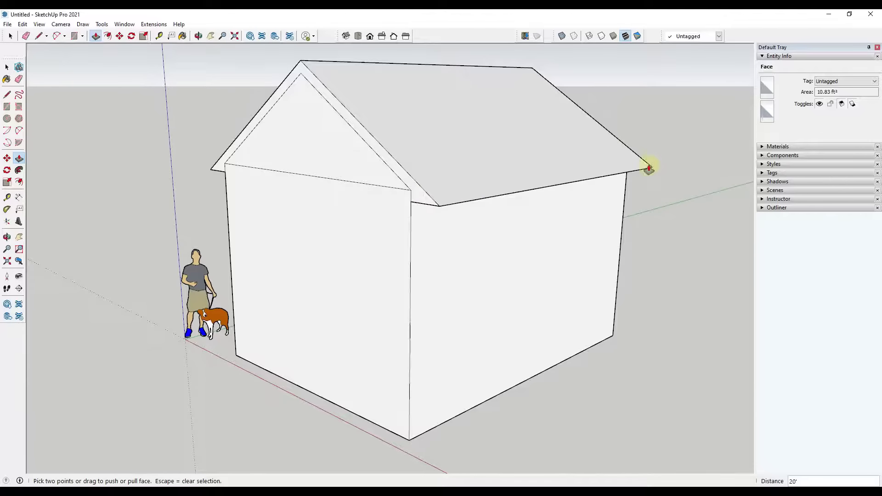
# Push/Pull the front face of the roof band outward by 1' to form the front overhang
pyautogui.moveTo(650, 168); pyautogui.dragTo(565, 180, button='middle')
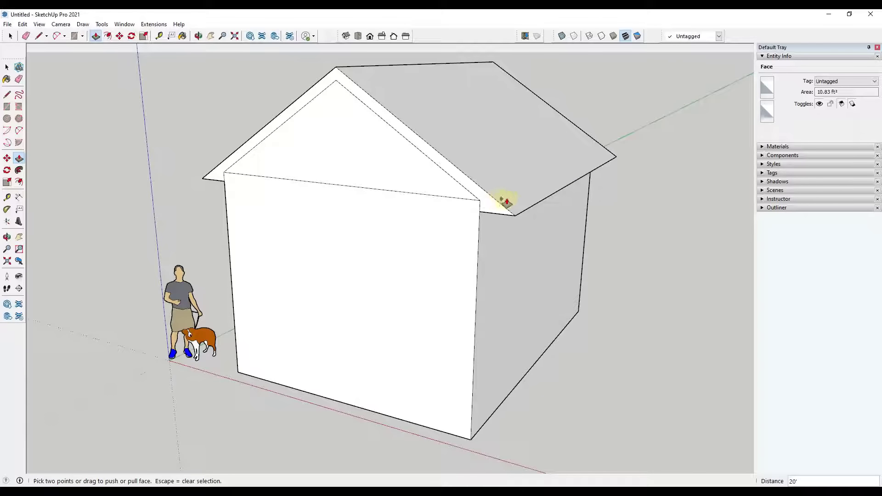
pyautogui.press('Escape')
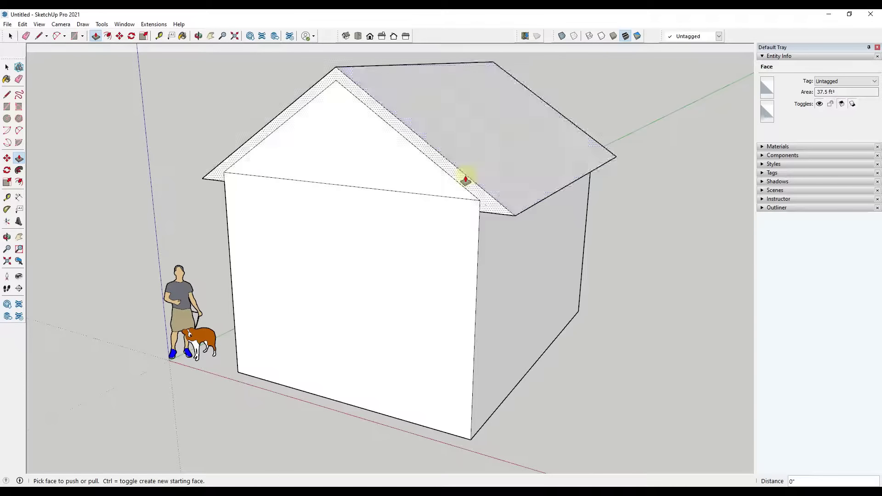
pyautogui.moveTo(510, 223); pyautogui.dragTo(457, 205, button='middle')
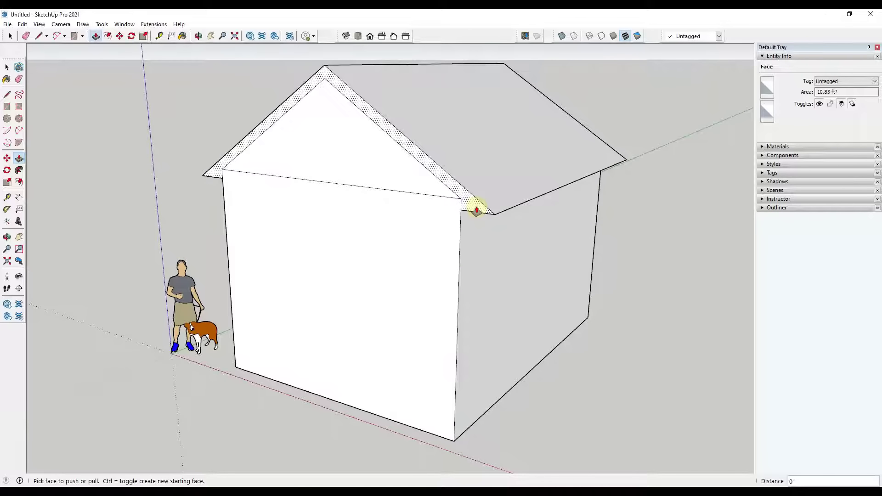
pyautogui.moveTo(476, 210); pyautogui.dragTo(467, 225)
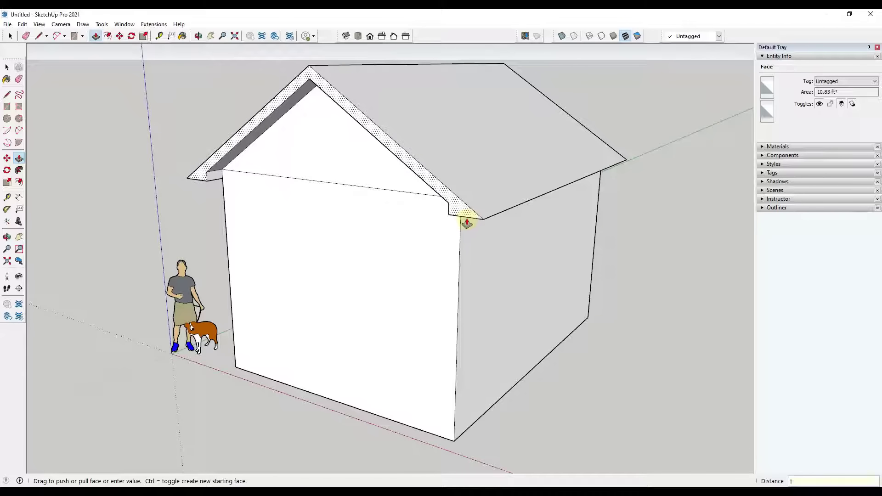
pyautogui.write("1'")
pyautogui.press('Return')
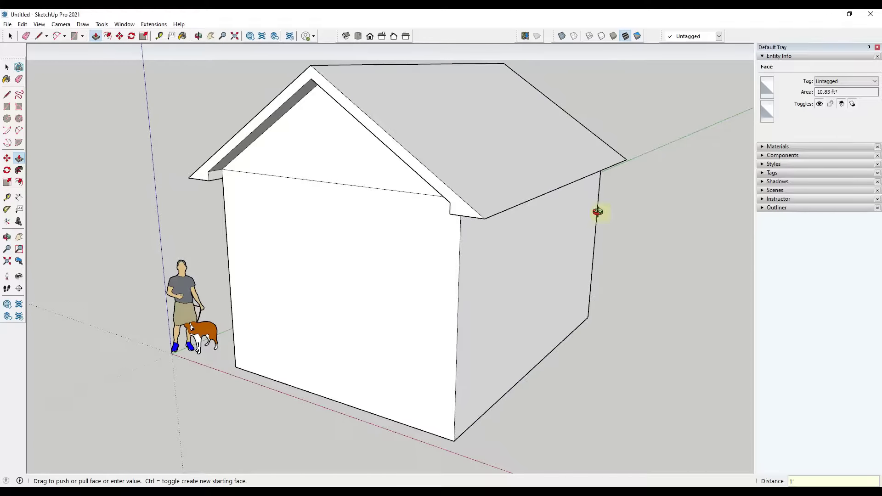
# Extend the rear face of the roof band outward by the same 1' to form the back overhang
pyautogui.moveTo(597, 211); pyautogui.dragTo(383, 247, button='middle')
pyautogui.moveTo(401, 246); pyautogui.dragTo(419, 249)
pyautogui.scroll(-5, 274, 240)
pyautogui.moveTo(274, 240); pyautogui.dragTo(315, 256, button='middle')
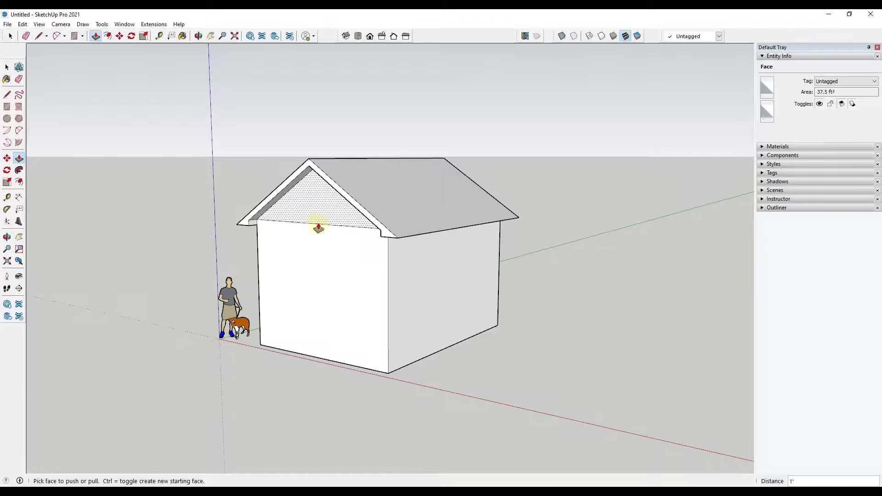
# Erase the horizontal edges between the gable triangles and the walls at the front and back of the house
pyautogui.moveTo(483, 236); pyautogui.dragTo(350, 237, button='middle')
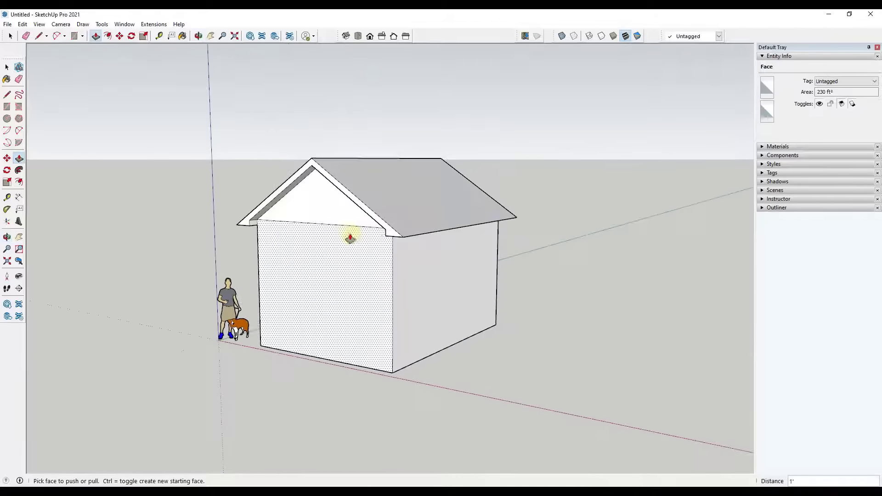
pyautogui.press('e')
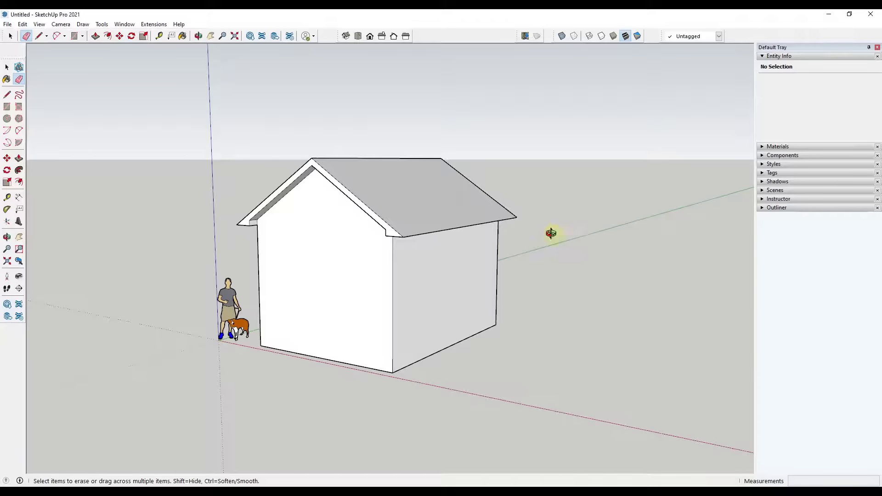
pyautogui.moveTo(551, 233); pyautogui.dragTo(467, 234, button='middle')
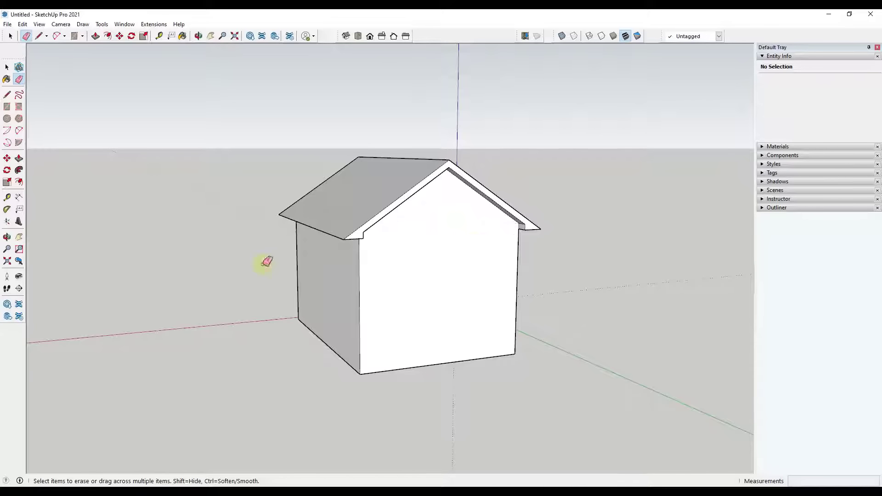
pyautogui.moveTo(266, 261); pyautogui.dragTo(555, 259, button='middle')
# Draw an upright door rectangle on the front wall, starting from its bottom edge near the corner with the side wall
pyautogui.press('space')
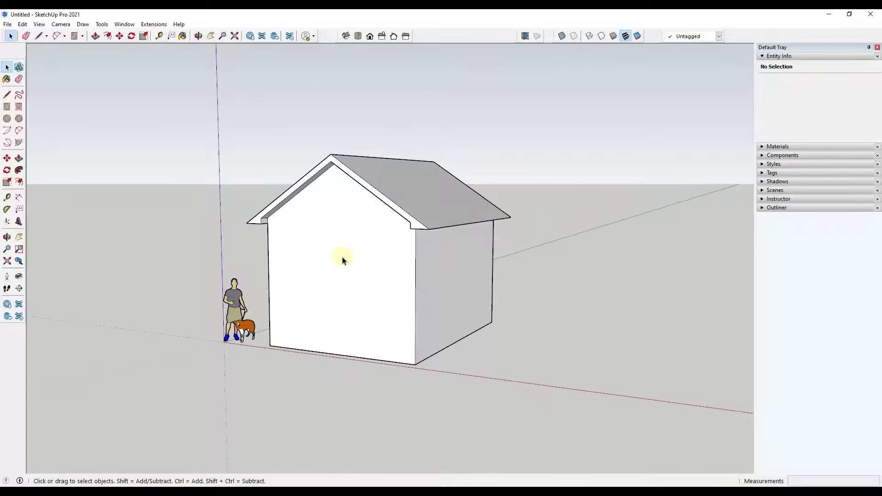
pyautogui.click(342, 261)
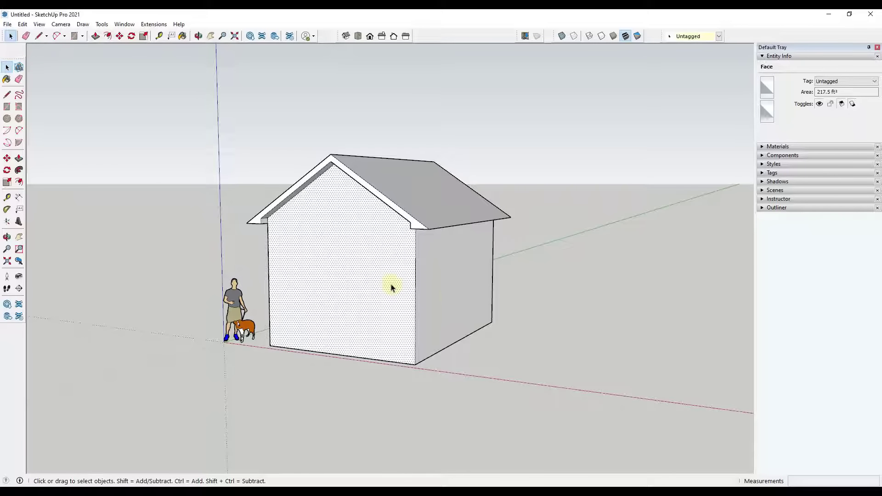
pyautogui.moveTo(363, 294); pyautogui.dragTo(350, 313, button='middle')
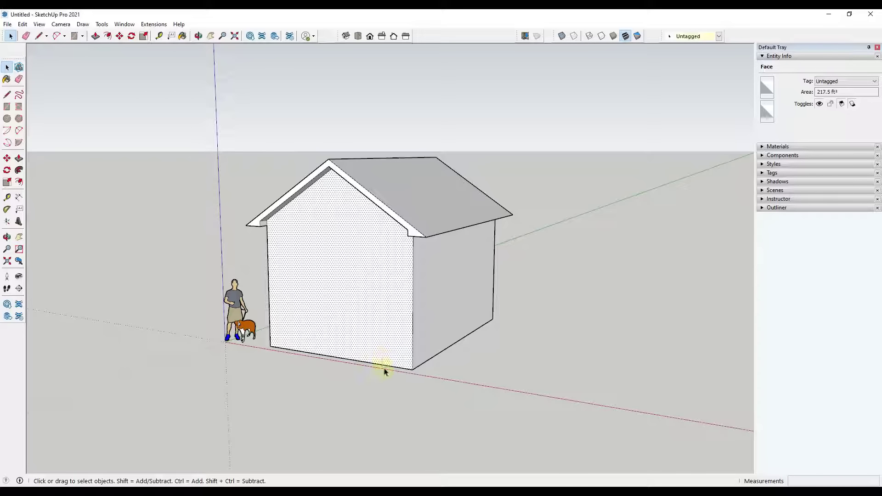
pyautogui.moveTo(493, 340); pyautogui.dragTo(394, 331, button='middle')
pyautogui.press('r')
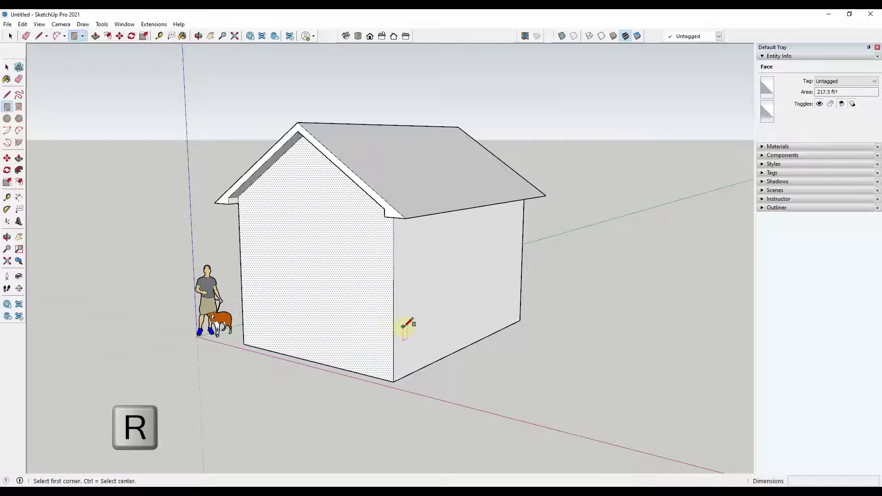
pyautogui.click(363, 375)
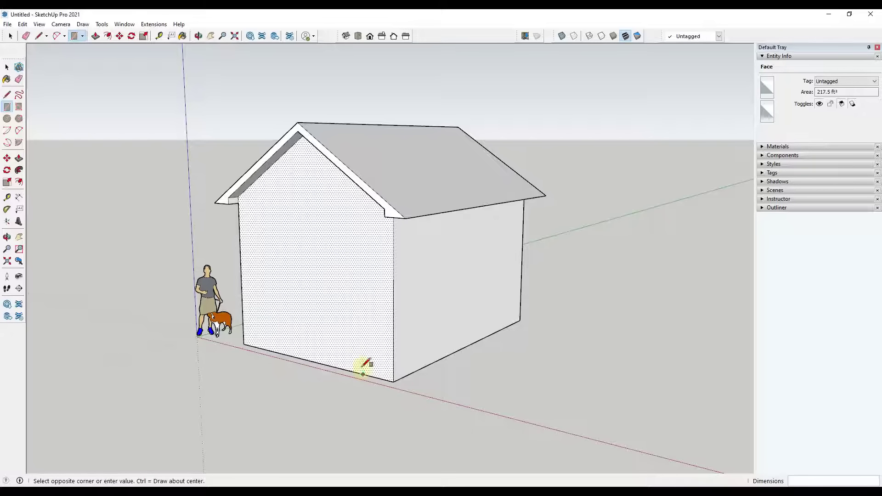
pyautogui.click(330, 275)
pyautogui.press('space')
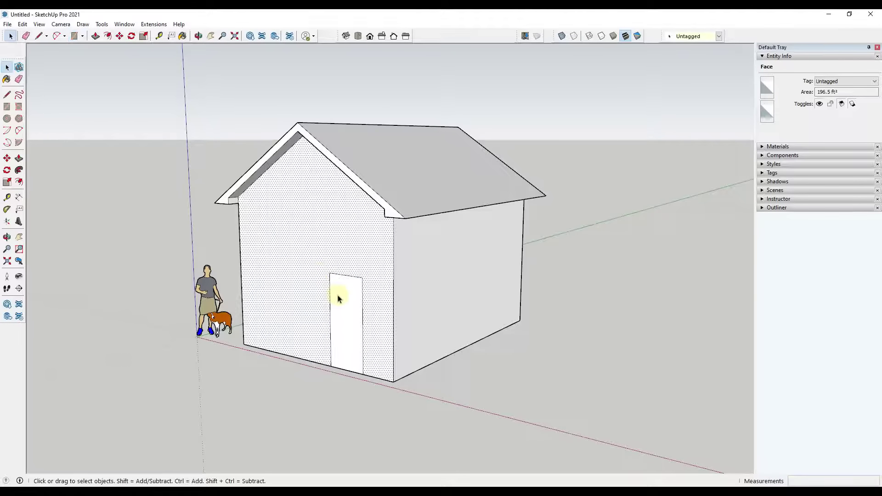
# Offset the door rectangle's outline outward by 2" on the front wall to form the trim outline
pyautogui.click(338, 299)
pyautogui.scroll(2, 333, 296)
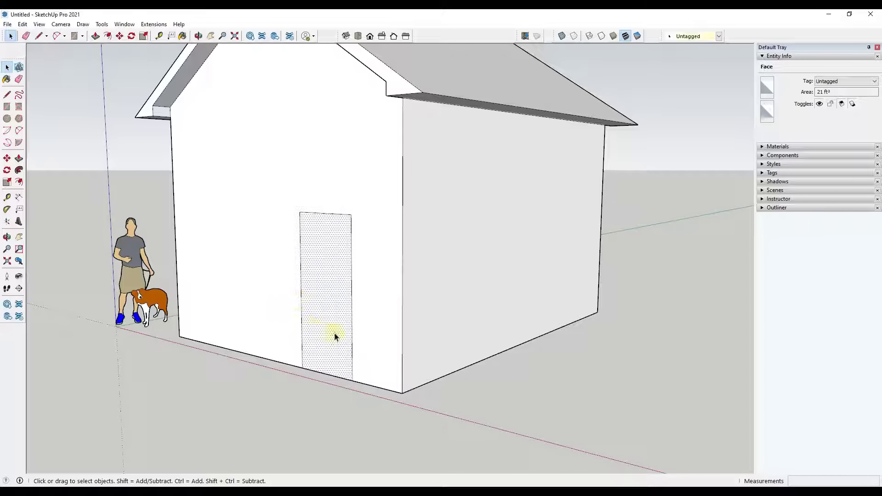
pyautogui.moveTo(350, 351); pyautogui.dragTo(364, 360, button='middle')
pyautogui.scroll(-3, 358, 322)
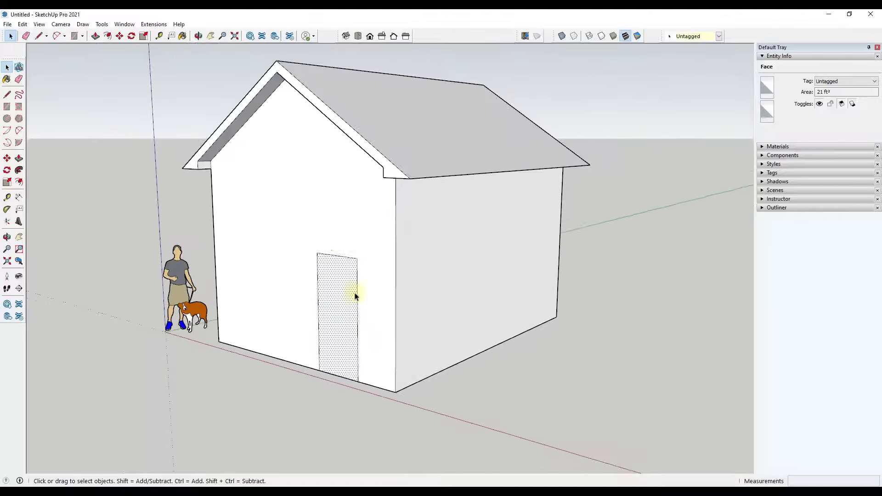
pyautogui.scroll(3, 328, 242)
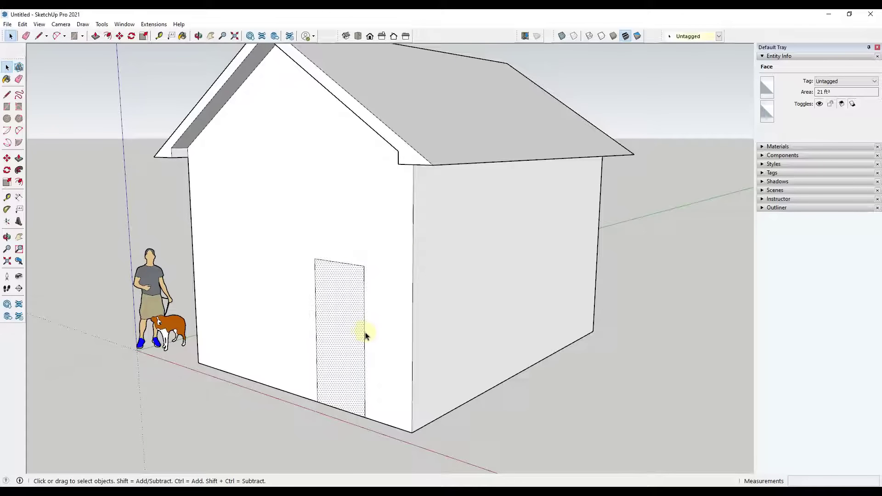
pyautogui.moveTo(394, 319); pyautogui.dragTo(418, 307, button='middle')
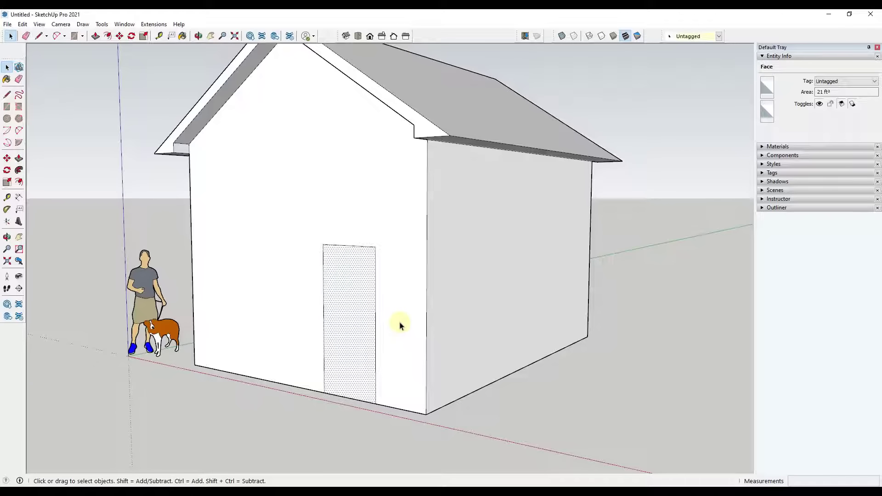
pyautogui.press('f')
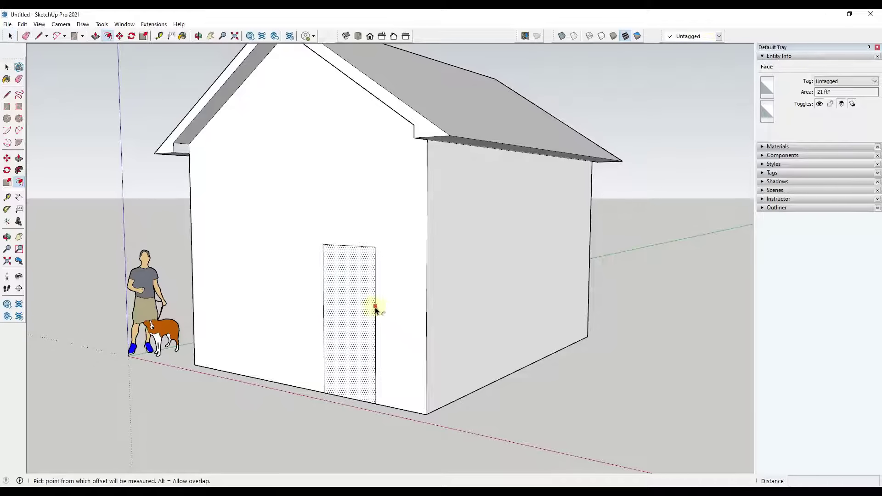
pyautogui.click(375, 309)
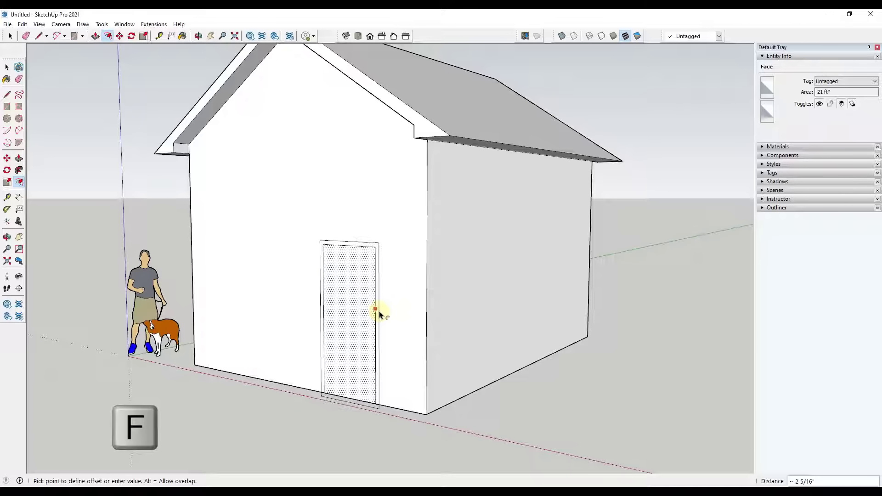
pyautogui.write('2')
pyautogui.press('Return')
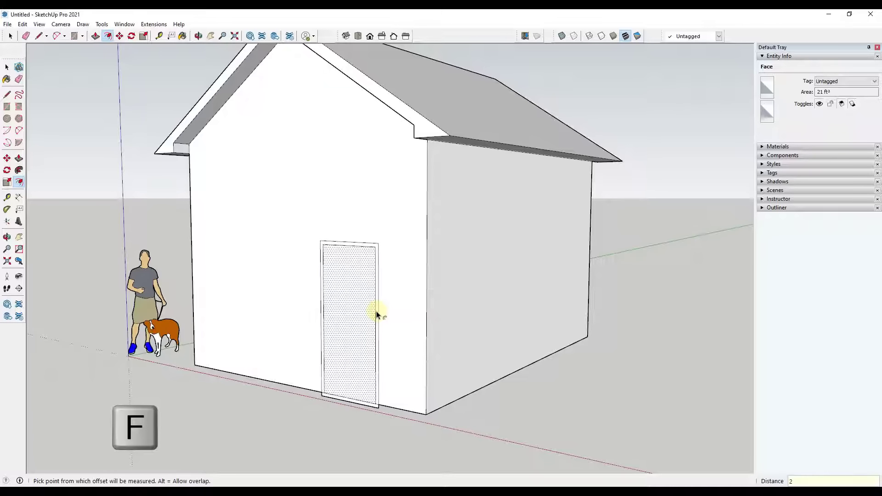
# Erase the offset outline's edges that extend below the base of the front wall under the door
pyautogui.scroll(5, 377, 413)
pyautogui.press('e')
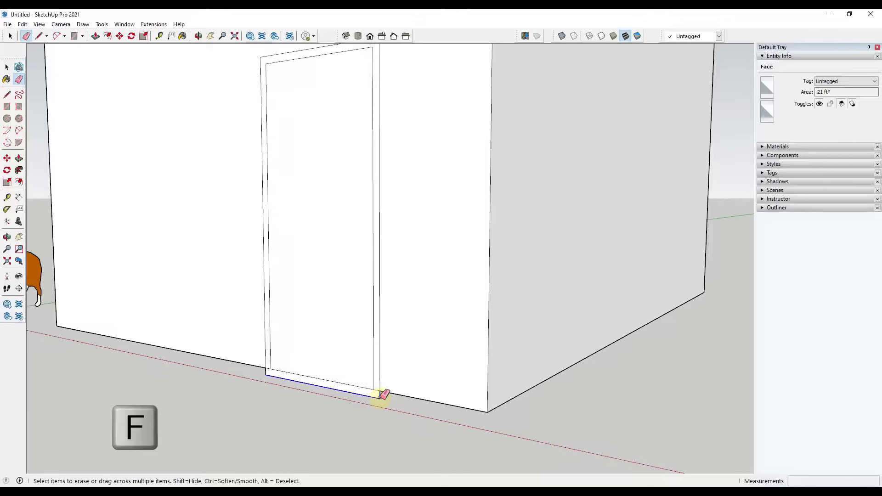
pyautogui.moveTo(273, 374); pyautogui.dragTo(259, 372)
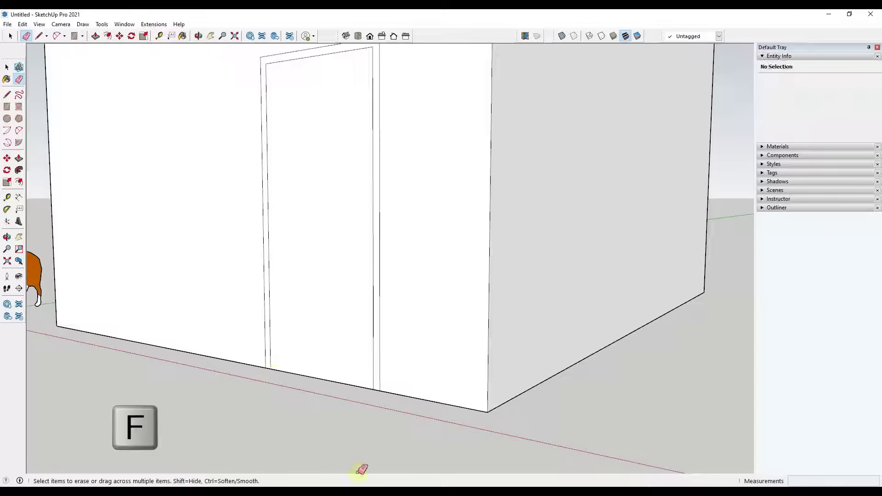
# Push/Pull the narrow trim face around the door outward from the front wall
pyautogui.scroll(-2, 390, 429)
pyautogui.moveTo(387, 405); pyautogui.dragTo(364, 400, button='middle')
pyautogui.press('space')
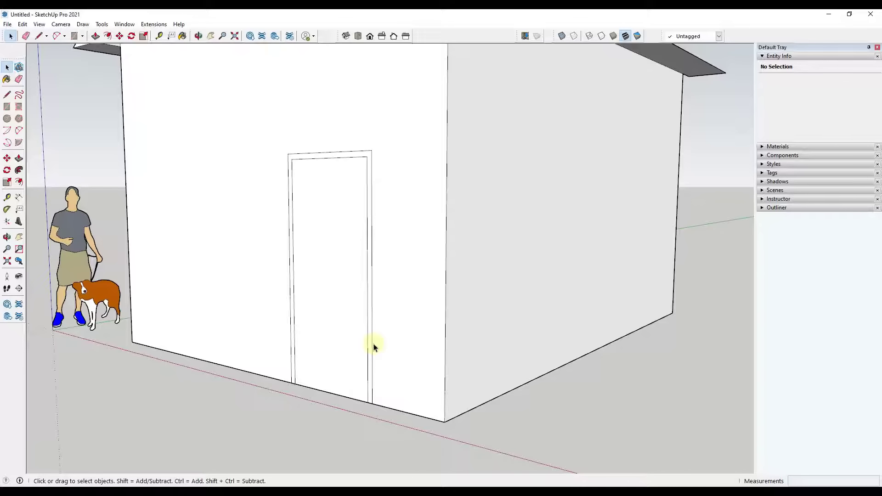
pyautogui.press('p')
pyautogui.click(368, 347)
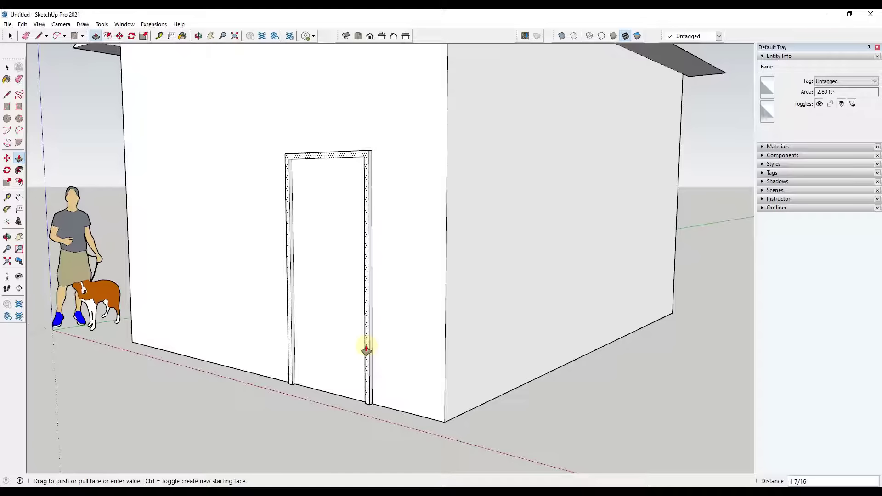
pyautogui.press('p')
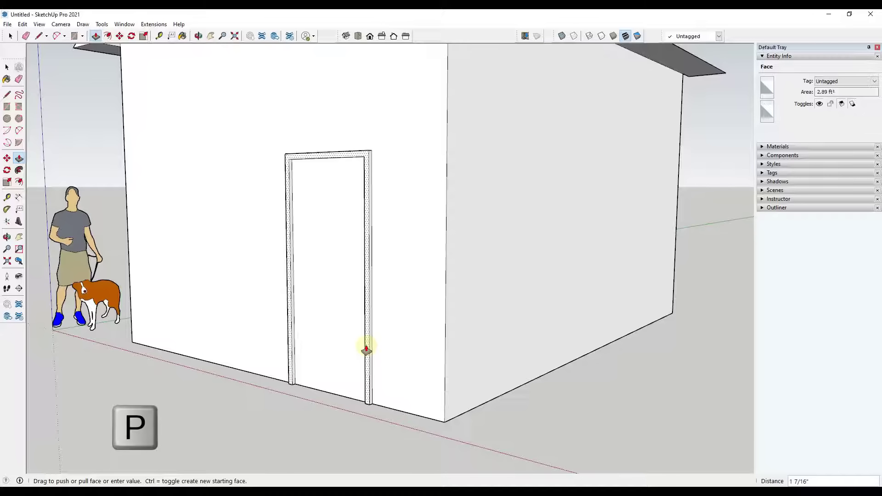
pyautogui.press('Return')
pyautogui.press('space')
# Measure the width of the door trim between its two upper outer corners with the Tape Measure
pyautogui.moveTo(486, 348); pyautogui.dragTo(455, 331, button='middle')
pyautogui.scroll(-2, 455, 330)
pyautogui.click(370, 291)
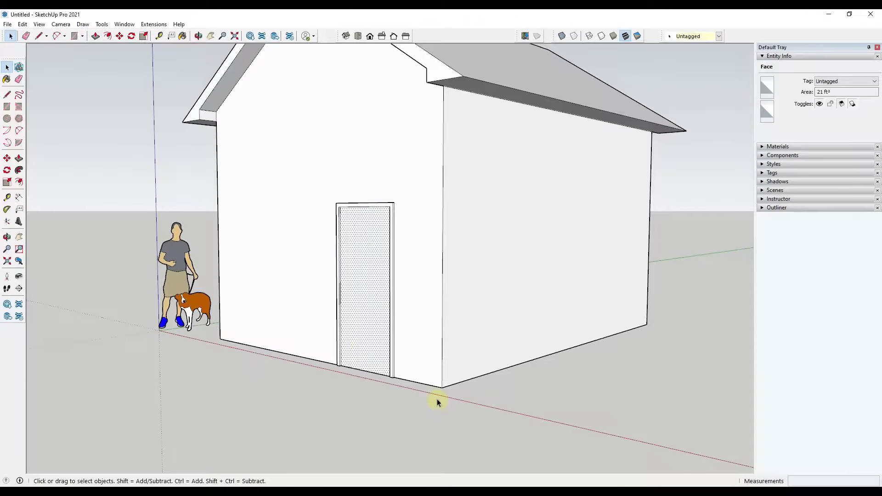
pyautogui.moveTo(437, 403)
pyautogui.mouseDown(button='middle')
pyautogui.moveTo(437, 288)
pyautogui.moveTo(420, 146)
pyautogui.moveTo(457, 481)
pyautogui.moveTo(432, 404)
pyautogui.mouseUp(button='middle')
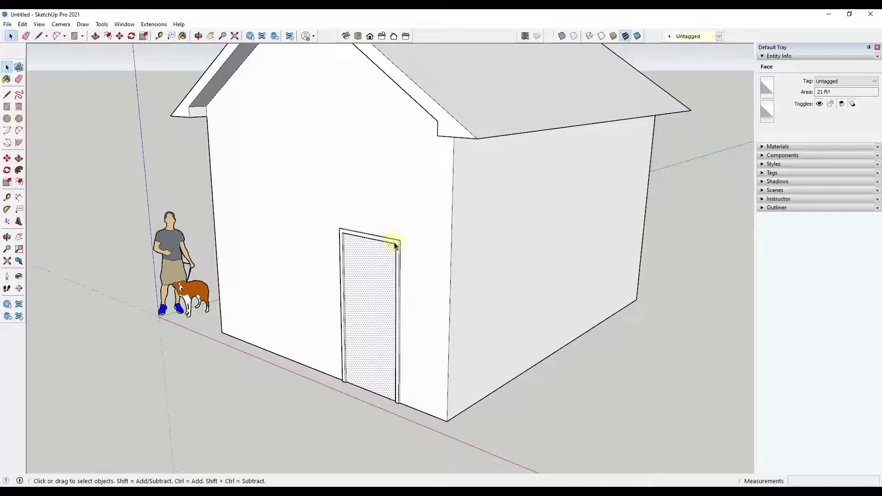
pyautogui.moveTo(499, 298); pyautogui.dragTo(485, 266, button='middle')
pyautogui.scroll(-2, 486, 270)
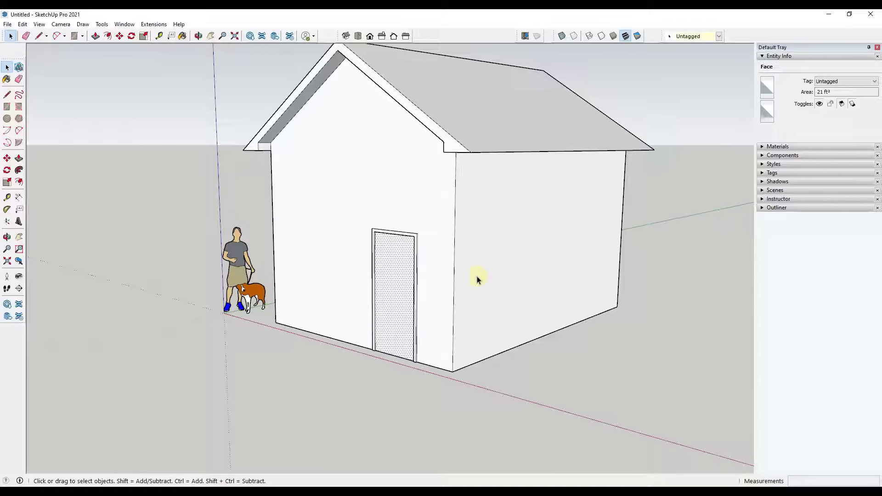
pyautogui.click(7, 199)
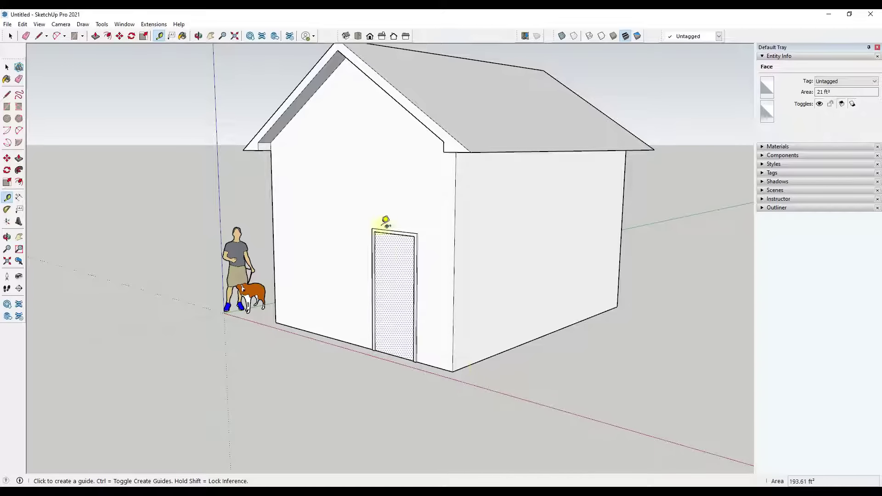
pyautogui.click(373, 223)
pyautogui.scroll(5, 375, 223)
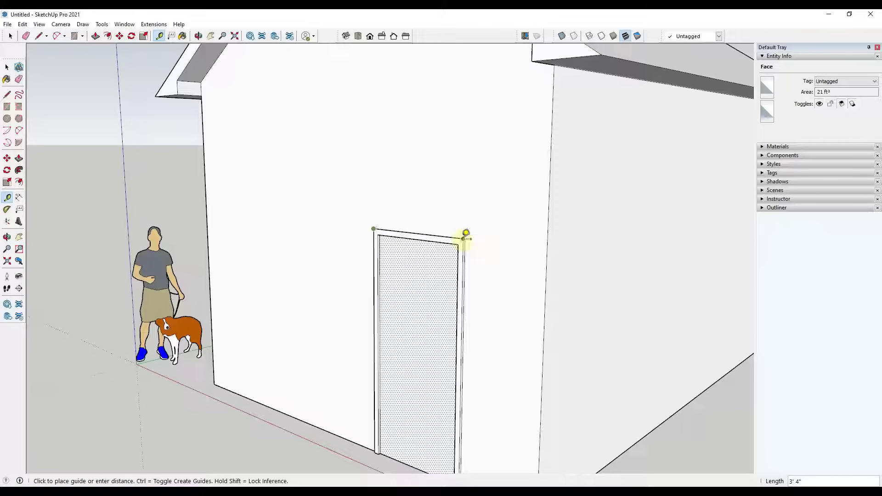
pyautogui.press('space')
pyautogui.scroll(-2, 308, 227)
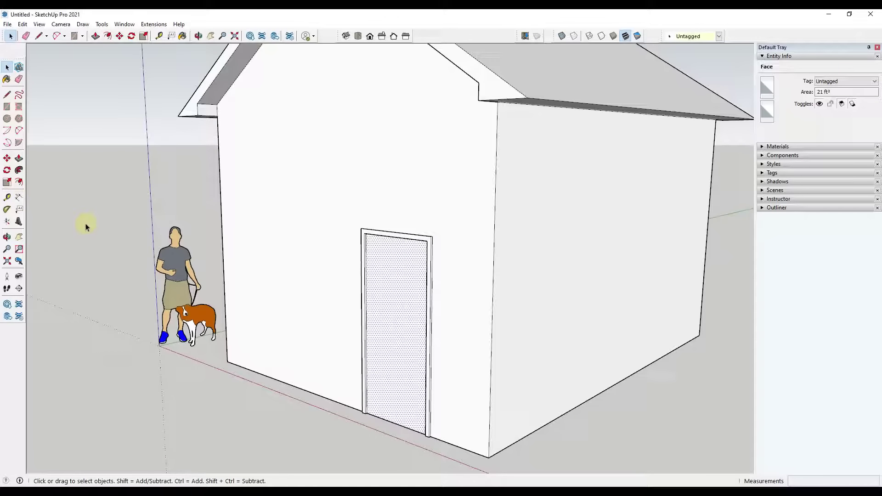
pyautogui.click(8, 199)
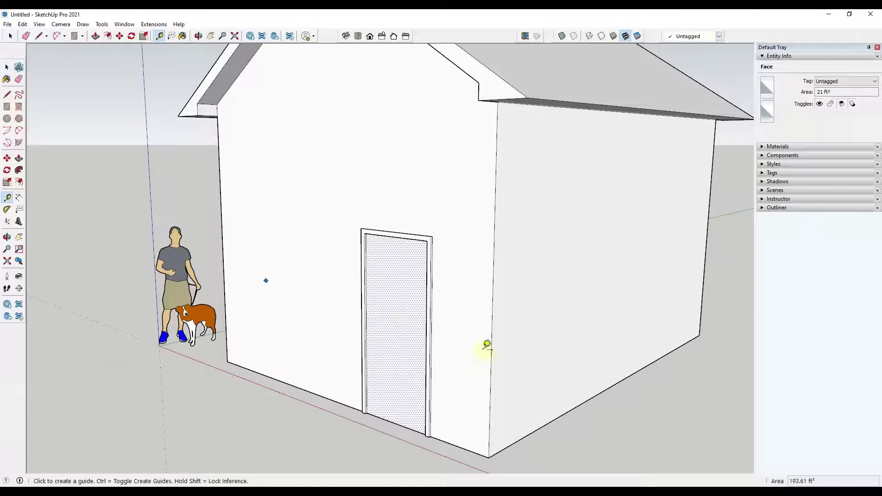
pyautogui.click(545, 424)
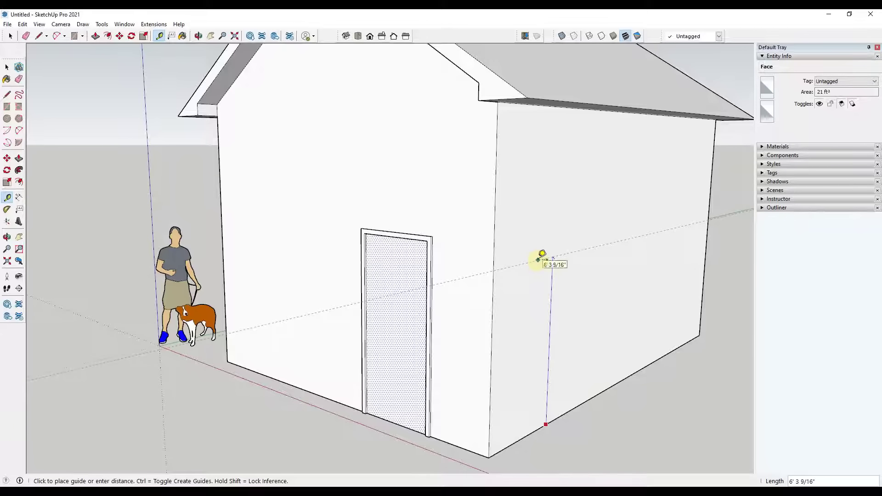
pyautogui.press('space')
# Place a horizontal guide on the side wall, measured from its base edge and aligned with the top corner of the door trim
pyautogui.click(8, 198)
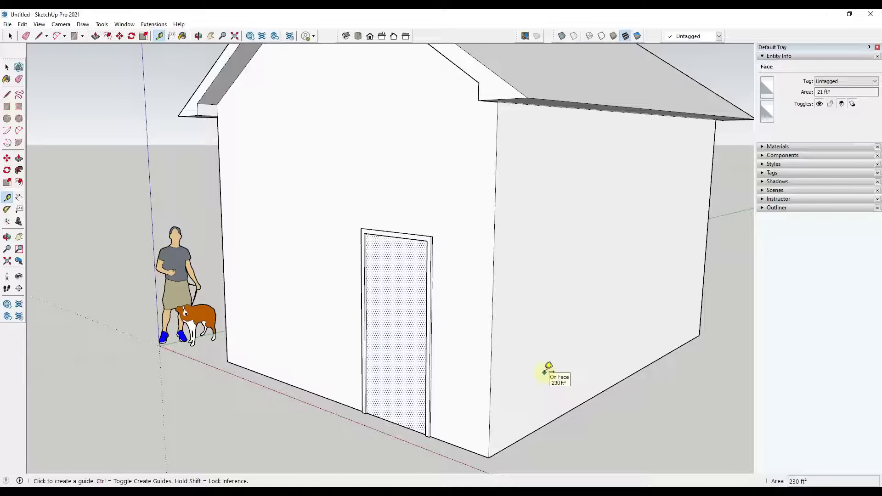
pyautogui.click(541, 427)
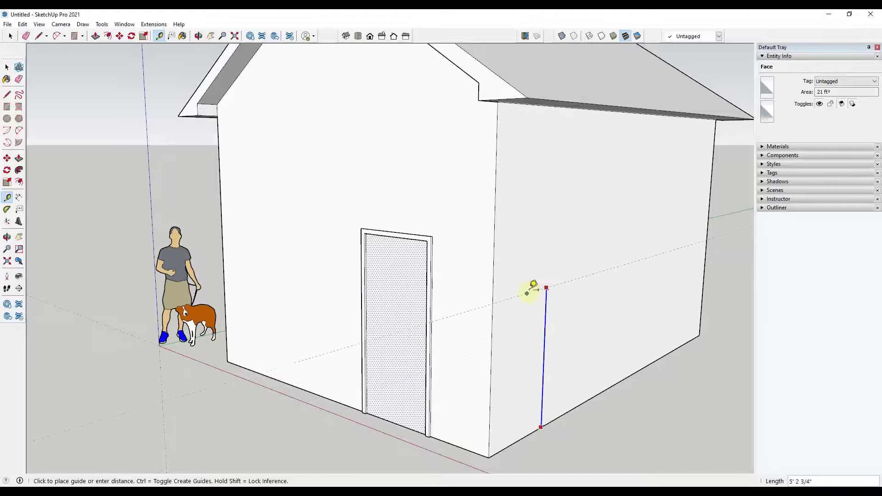
pyautogui.click(431, 235)
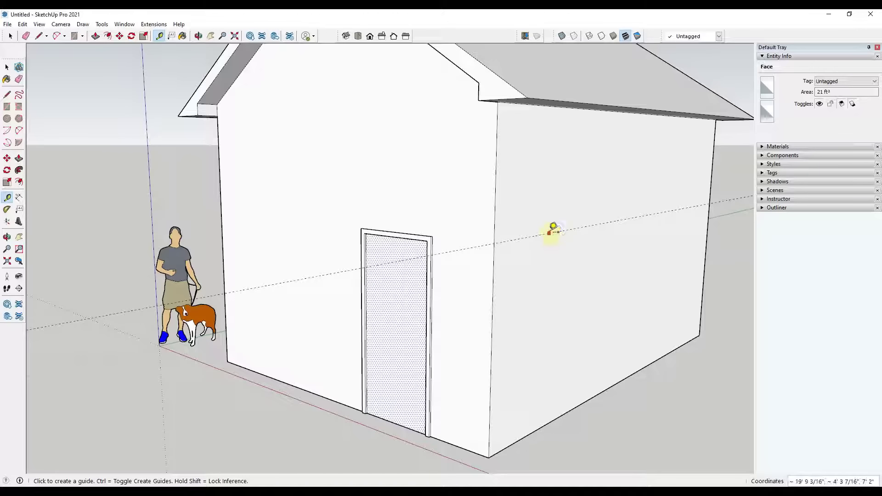
pyautogui.press('space')
# Place a second horizontal guide on the side wall, parallel to and below the guide at door-top height
pyautogui.click(559, 205)
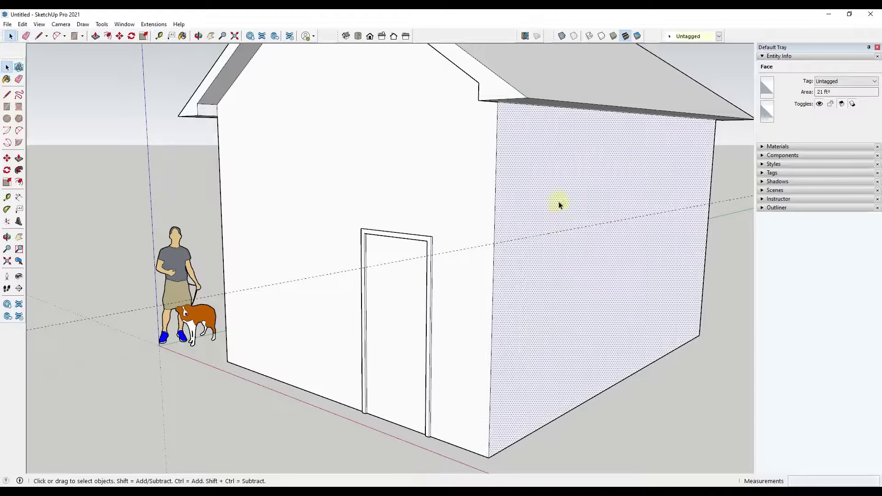
pyautogui.moveTo(574, 281); pyautogui.dragTo(519, 279, button='middle')
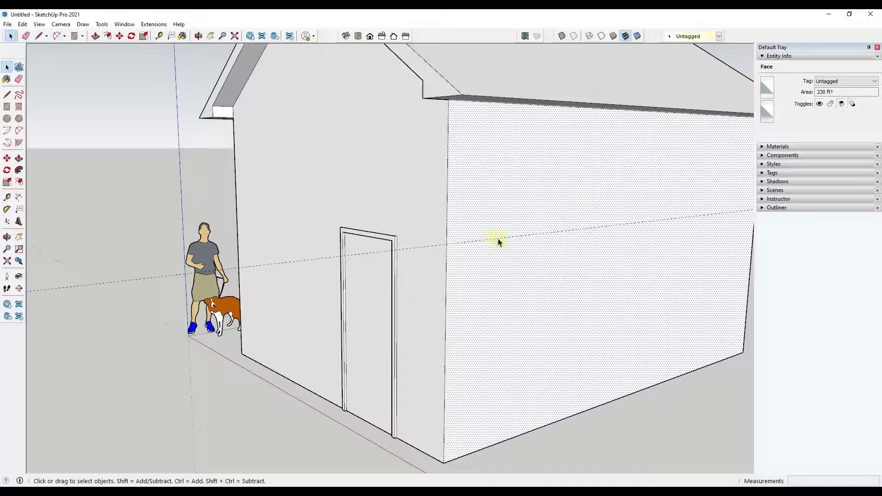
pyautogui.press('l')
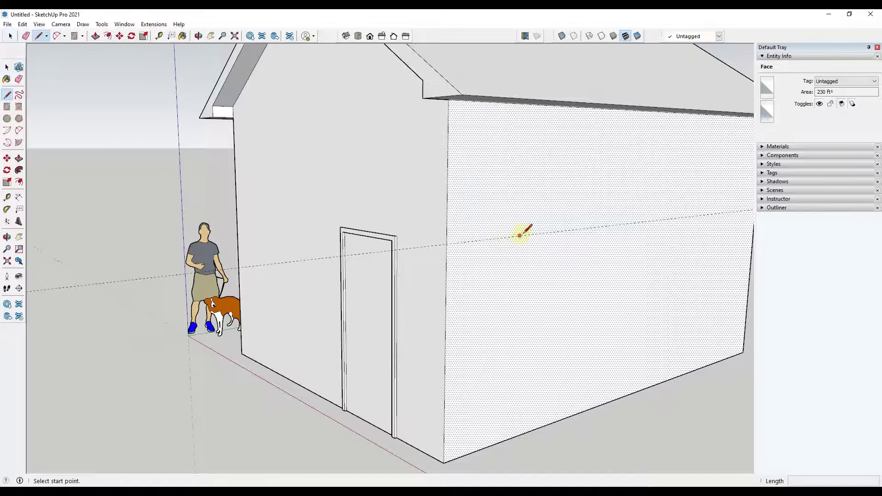
pyautogui.press('space')
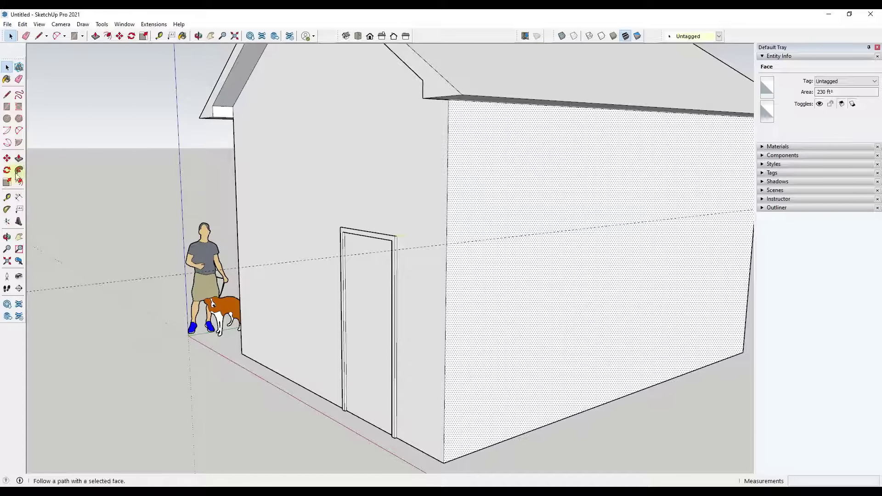
pyautogui.click(7, 198)
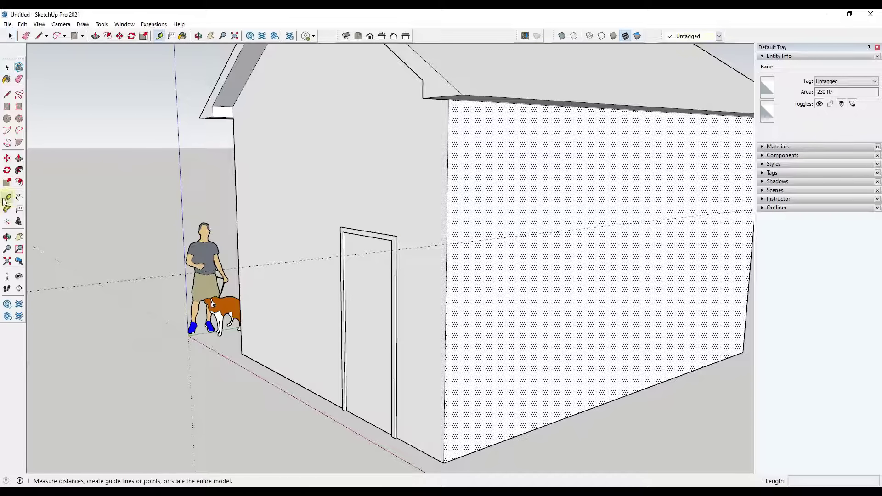
pyautogui.click(506, 238)
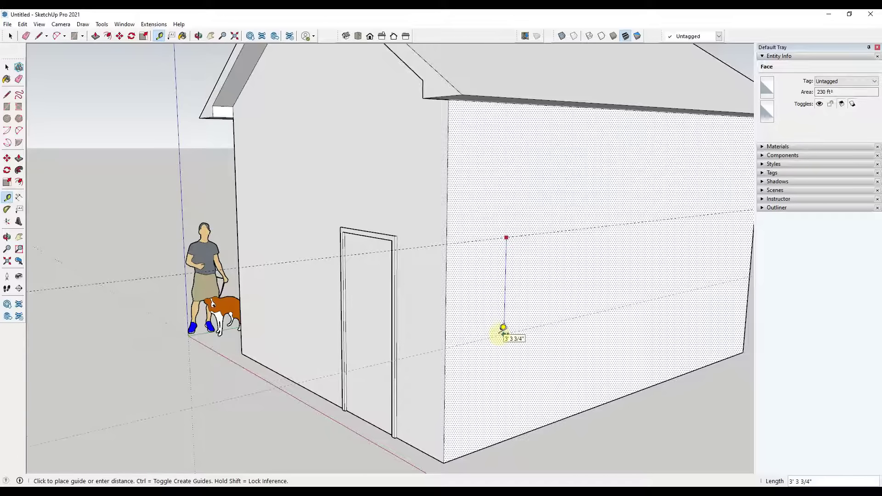
pyautogui.click(503, 328)
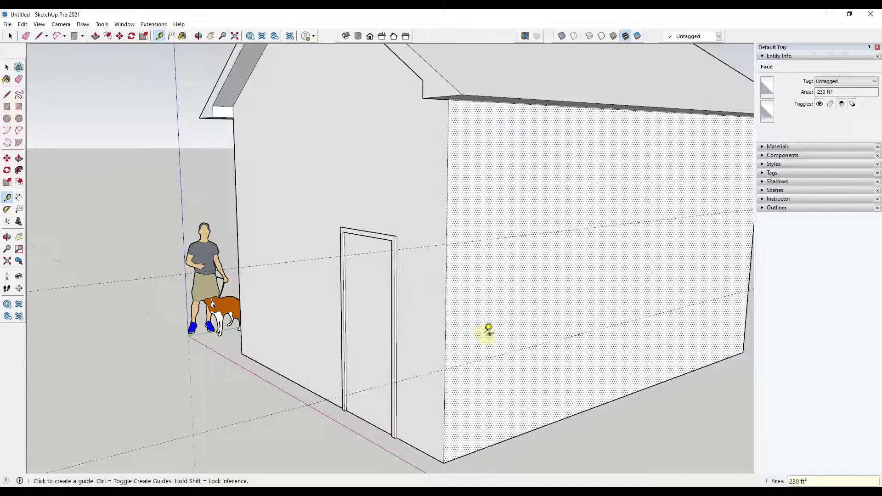
# Add two vertical guides on the side wall, one offset from the front corner edge and another offset from that guide
pyautogui.click(445, 317)
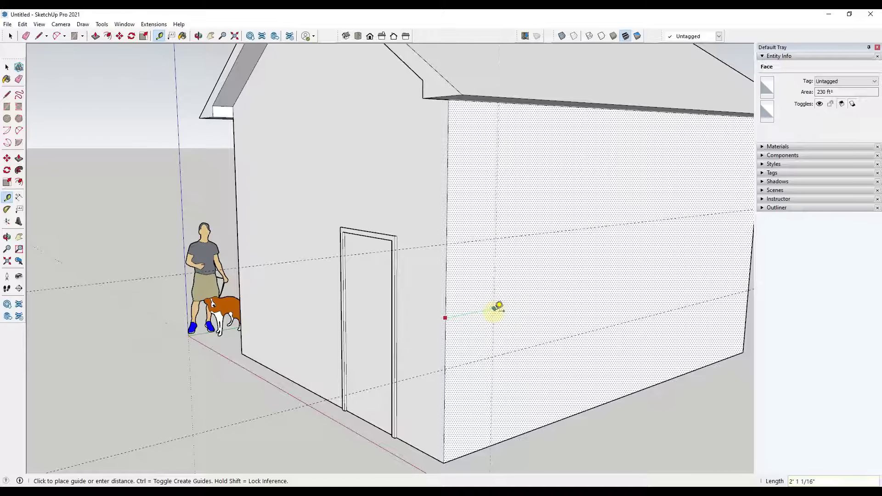
pyautogui.press('Return')
pyautogui.click(512, 300)
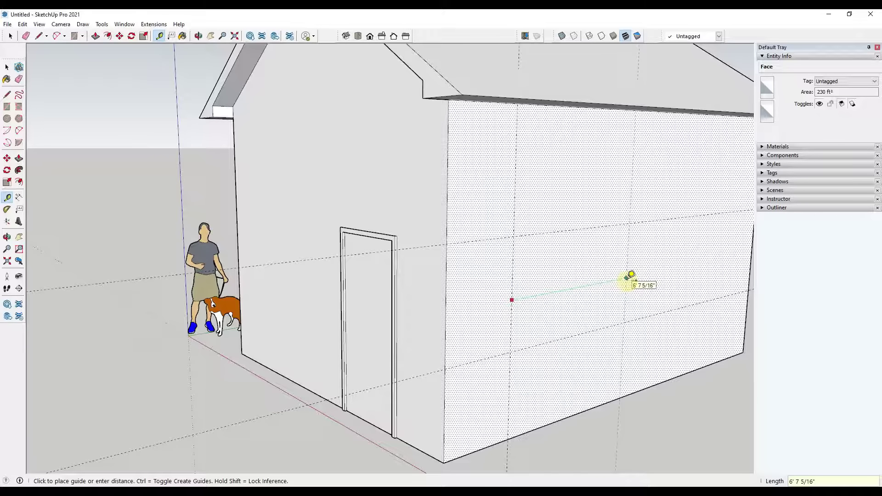
pyautogui.press('Return')
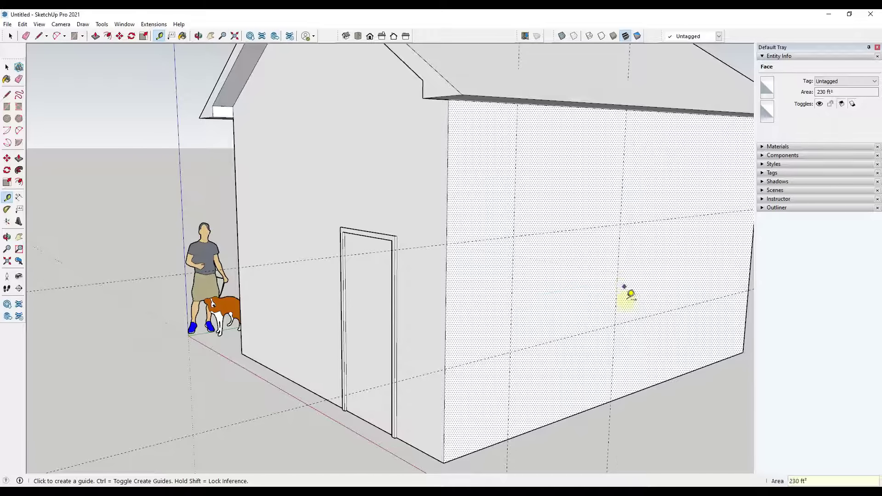
pyautogui.press('space')
# Draw the window rectangle on the side wall between opposite intersections of the four guides
pyautogui.moveTo(624, 287); pyautogui.dragTo(568, 334, button='middle')
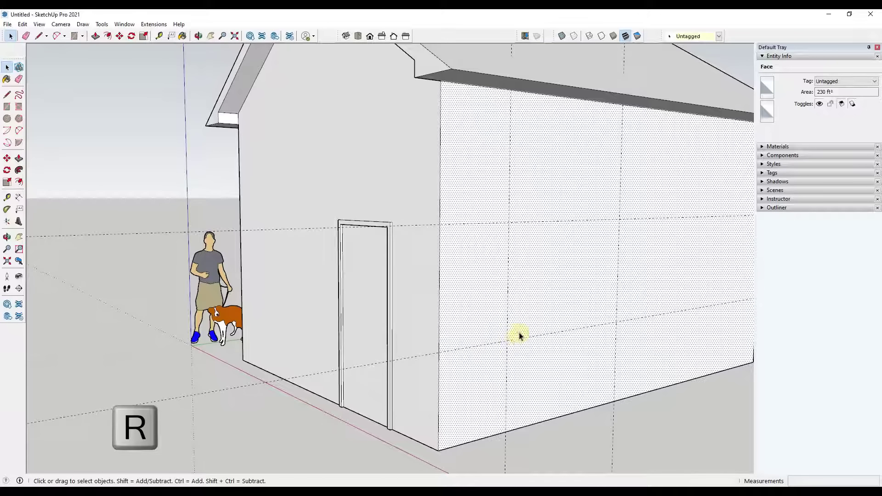
pyautogui.press('r')
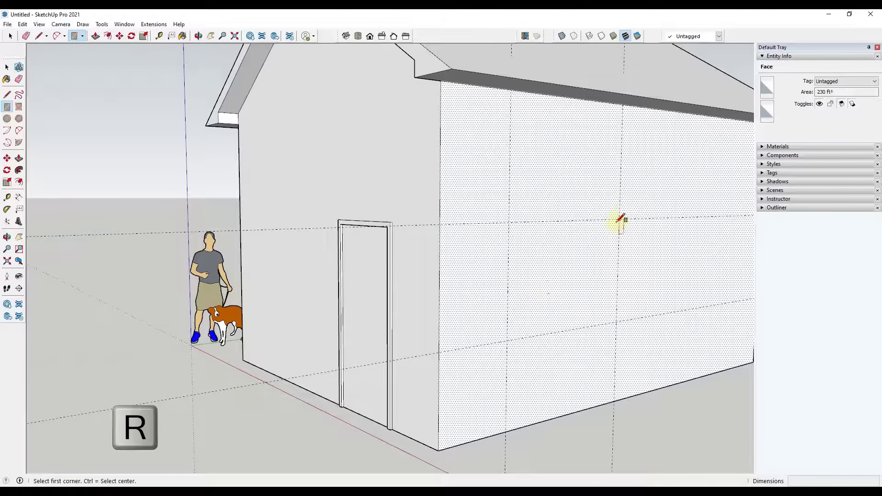
pyautogui.click(506, 340)
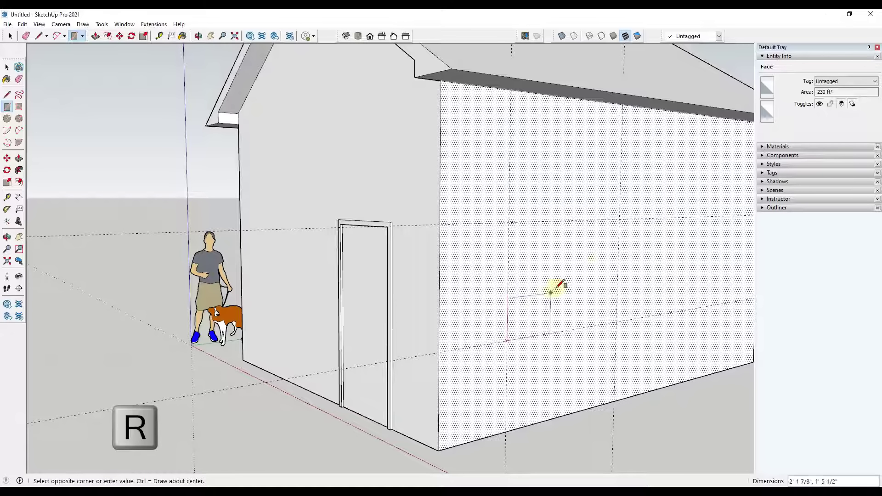
pyautogui.click(620, 219)
# Erase the guides around the side-wall window outline
pyautogui.press('space')
pyautogui.press('e')
pyautogui.moveTo(548, 181)
pyautogui.mouseDown()
pyautogui.moveTo(637, 190)
pyautogui.moveTo(649, 245)
pyautogui.moveTo(645, 344)
pyautogui.moveTo(557, 379)
pyautogui.moveTo(481, 387)
pyautogui.moveTo(492, 377)
pyautogui.mouseUp()
pyautogui.press('space')
pyautogui.scroll(-4, 512, 331)
pyautogui.scroll(3, 552, 315)
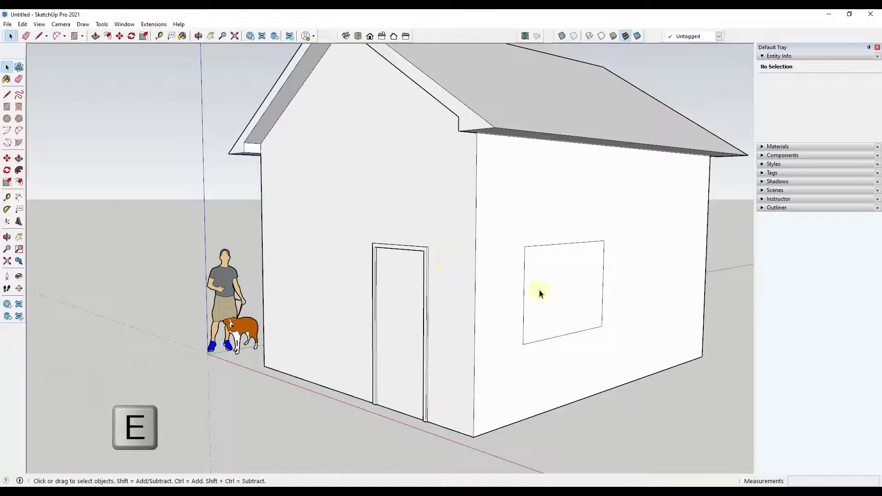
# Offset the window outline inward by 2" to form a frame border
pyautogui.press('f')
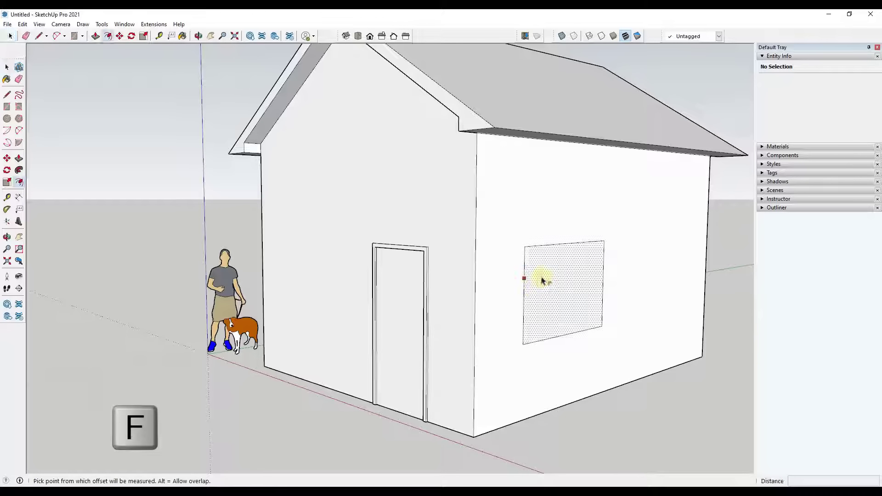
pyautogui.click(530, 279)
pyautogui.write('2')
pyautogui.press('Return')
# Push/pull the window frame border outward 1" from the side wall
pyautogui.press('p')
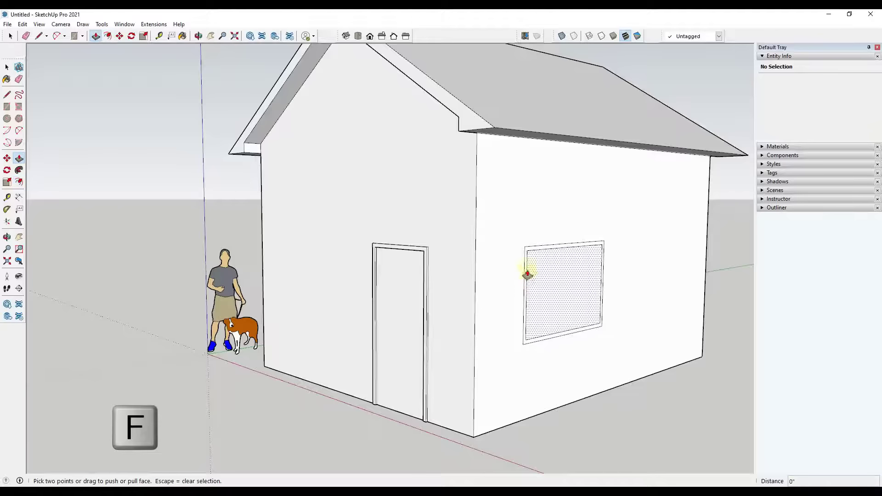
pyautogui.scroll(3, 528, 270)
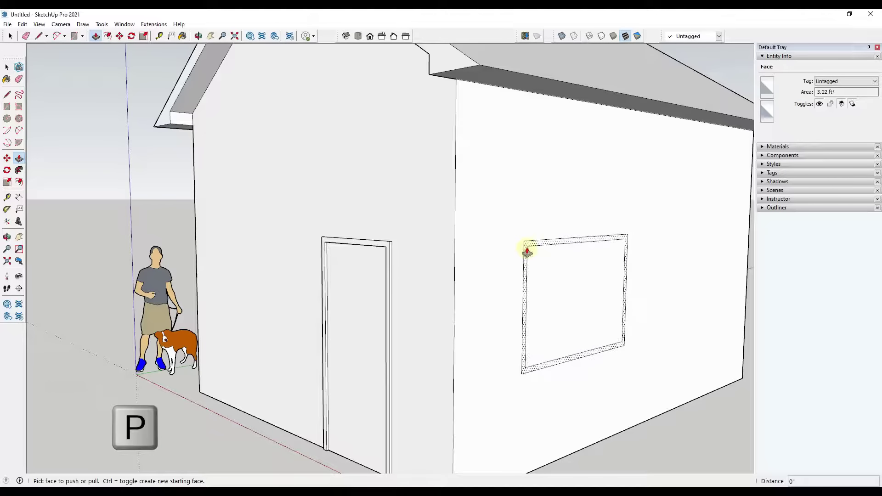
pyautogui.click(527, 252)
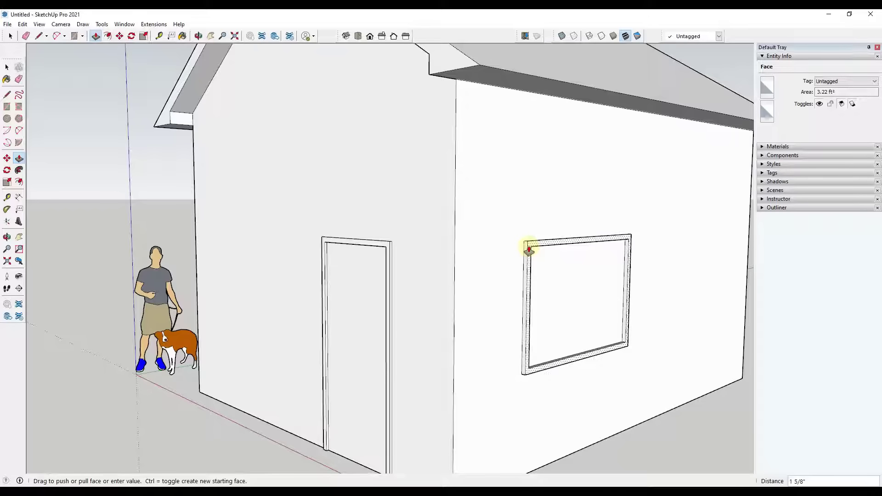
pyautogui.press('Return')
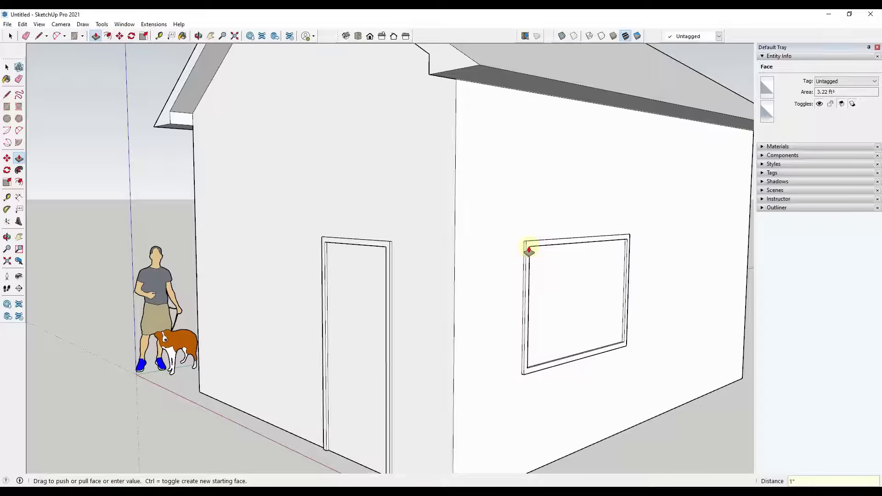
pyautogui.press('space')
pyautogui.scroll(-3, 581, 313)
pyautogui.moveTo(526, 311); pyautogui.dragTo(448, 312, button='middle')
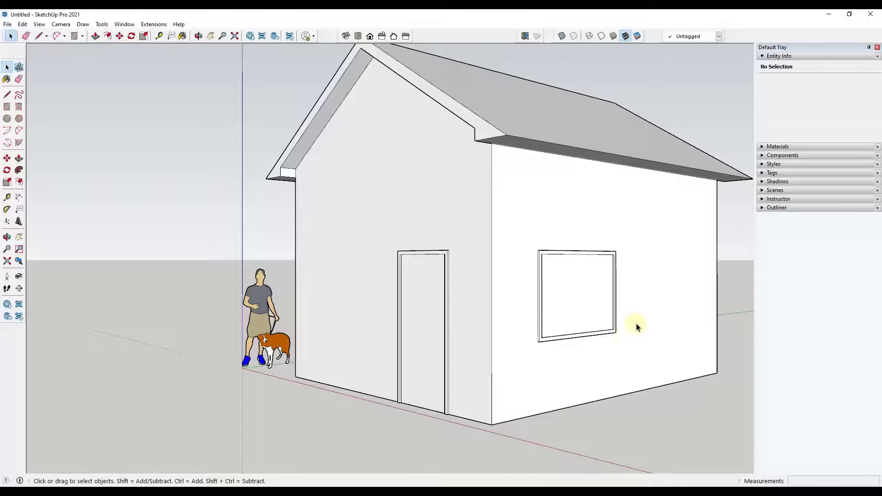
# Try painting the front gable wall with Brick Antique 01 from the Brick, Cladding and Siding materials
pyautogui.scroll(-2, 611, 347)
pyautogui.moveTo(547, 305); pyautogui.dragTo(566, 318, button='middle')
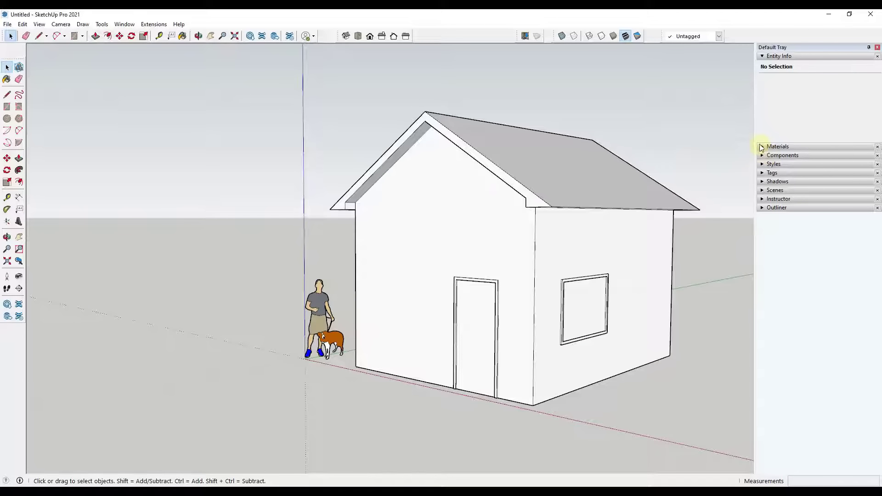
pyautogui.click(814, 205)
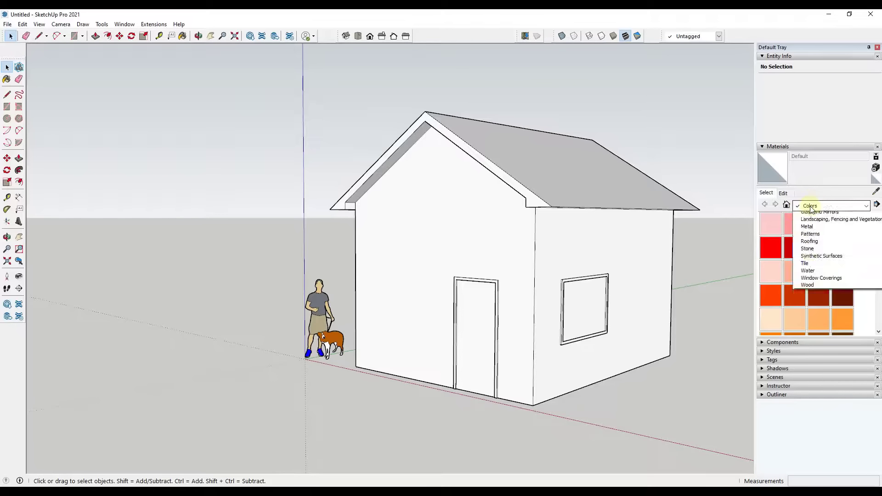
pyautogui.click(816, 227)
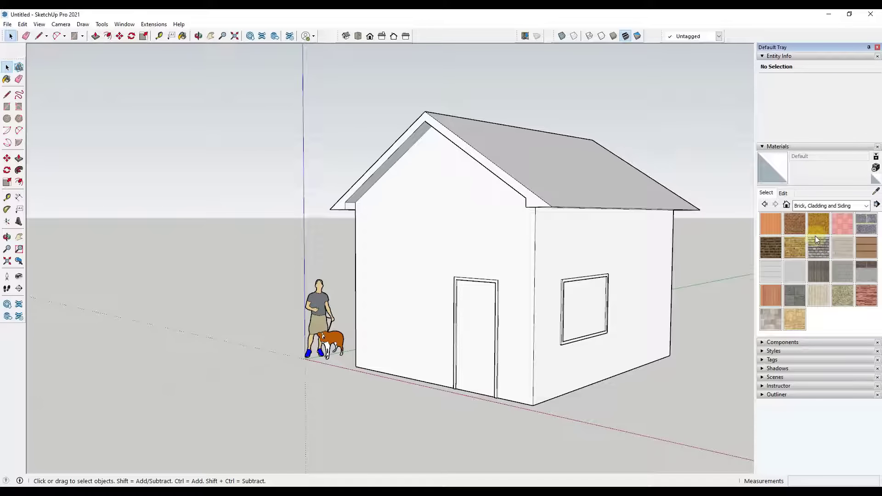
pyautogui.click(789, 218)
pyautogui.click(464, 229)
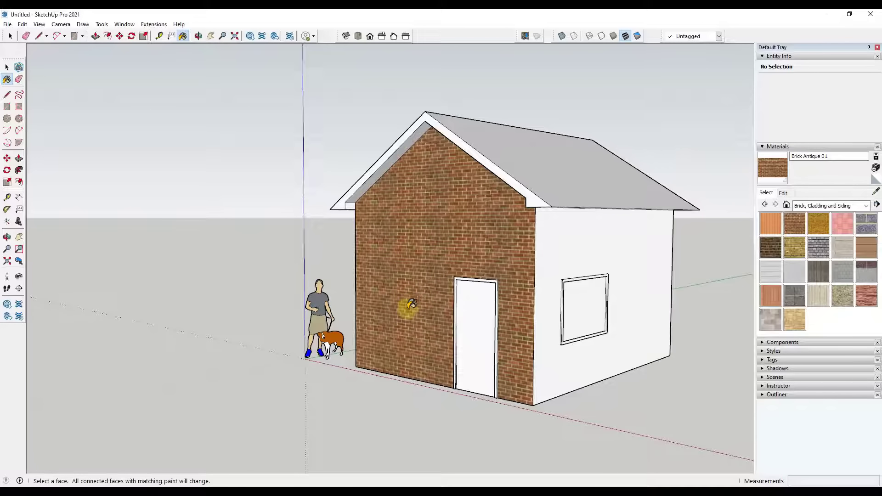
pyautogui.hotkey('ctrl', 'z')
# Try splitting the walls with a 3' line from the window frame's lower corner to the house corner, continued across to the door trim
pyautogui.press('o')
pyautogui.moveTo(556, 364)
pyautogui.mouseDown()
pyautogui.moveTo(519, 195)
pyautogui.moveTo(510, 368)
pyautogui.moveTo(544, 366)
pyautogui.mouseUp()
pyautogui.press('space')
pyautogui.moveTo(543, 366); pyautogui.dragTo(556, 334, button='middle')
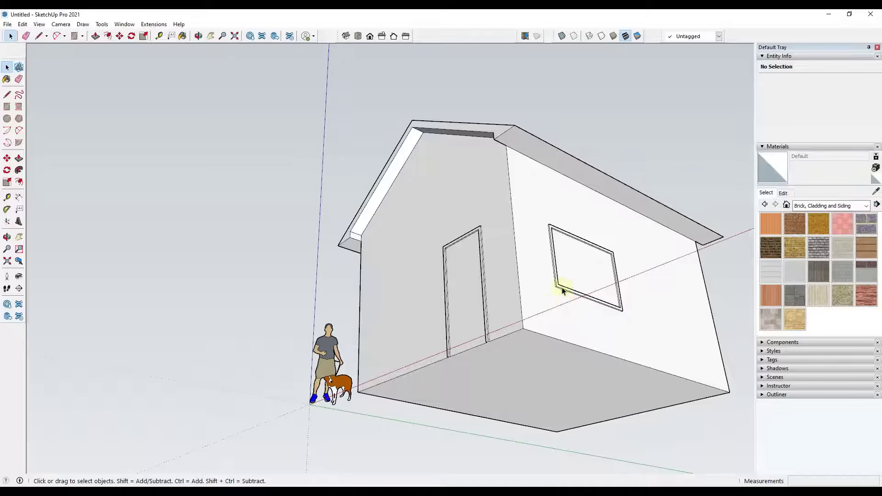
pyautogui.click(560, 365)
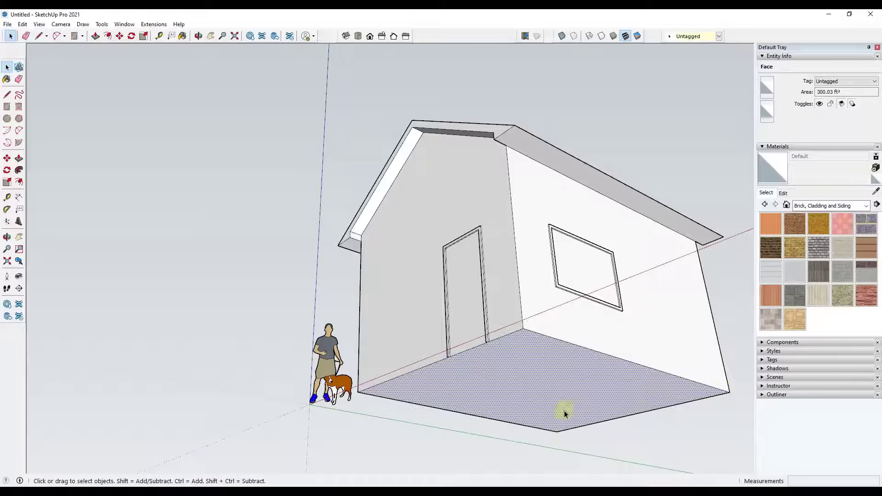
pyautogui.moveTo(541, 383); pyautogui.dragTo(510, 349, button='middle')
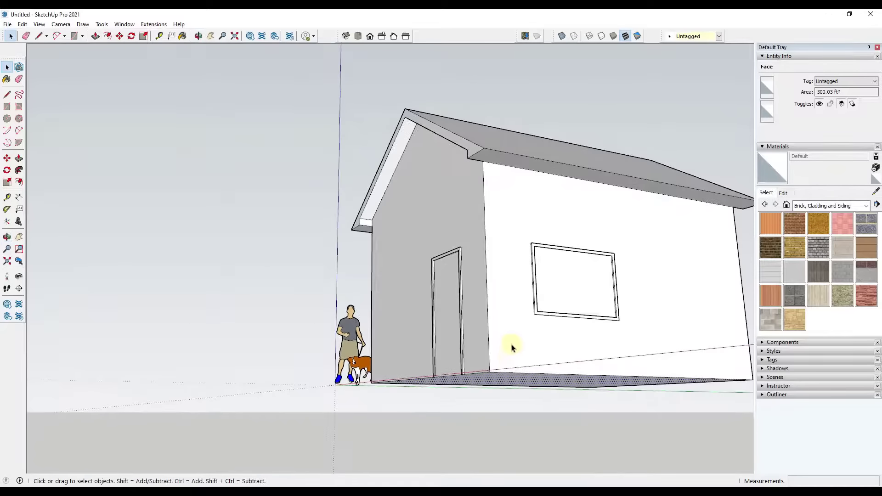
pyautogui.press('l')
pyautogui.scroll(3, 533, 322)
pyautogui.scroll(1, 536, 318)
pyautogui.click(536, 318)
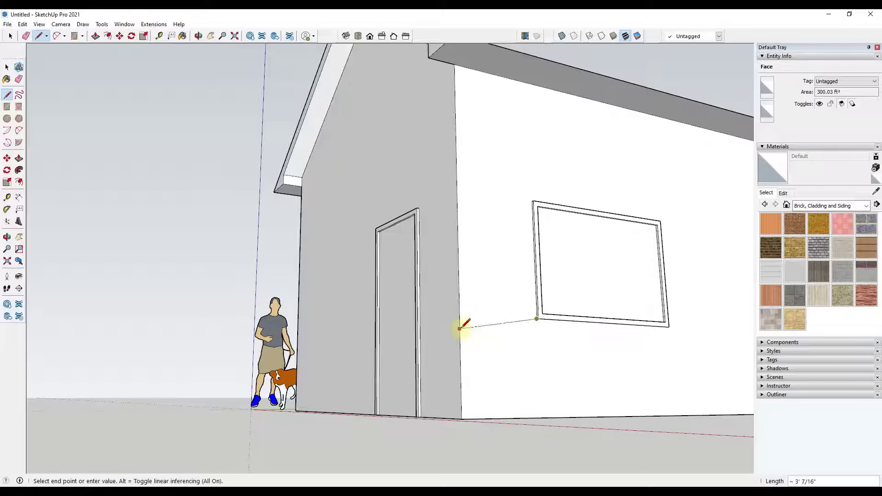
pyautogui.click(460, 314)
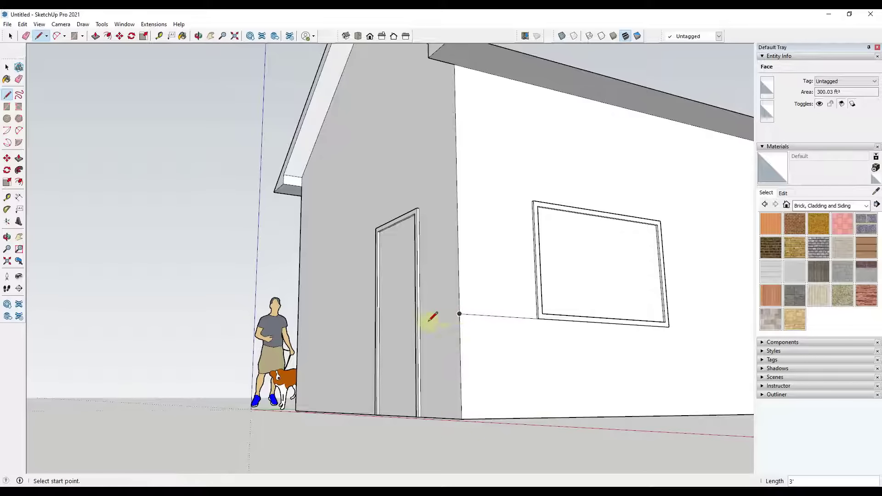
pyautogui.click(459, 313)
pyautogui.click(421, 322)
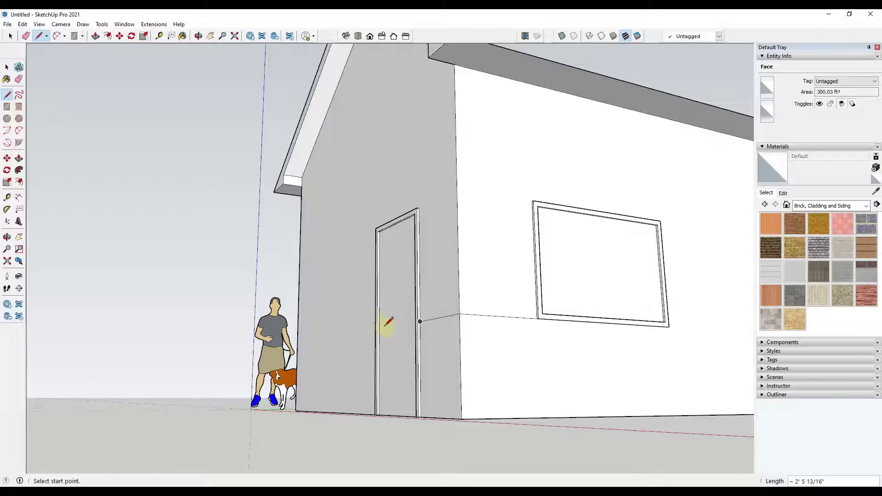
pyautogui.press('space')
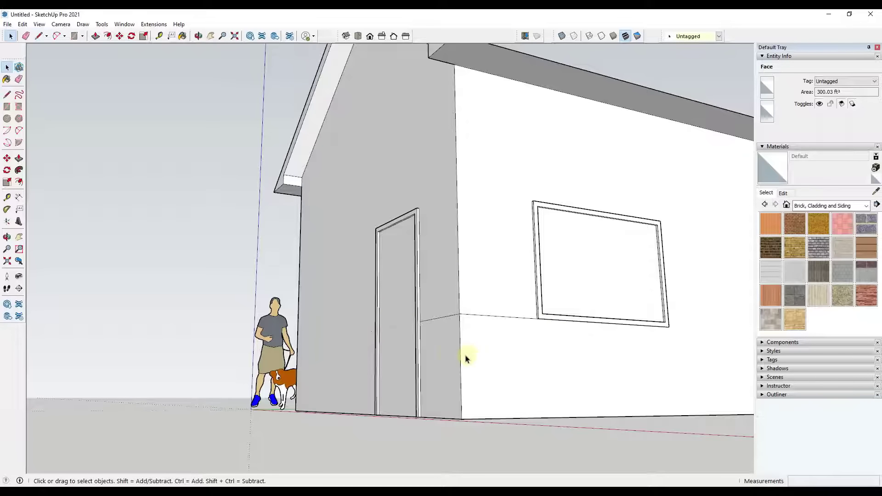
# Check the front wall face below the dividing line, and undo the two lines drawn at window-sill height
pyautogui.click(471, 356)
pyautogui.click(433, 357)
pyautogui.scroll(-2, 485, 356)
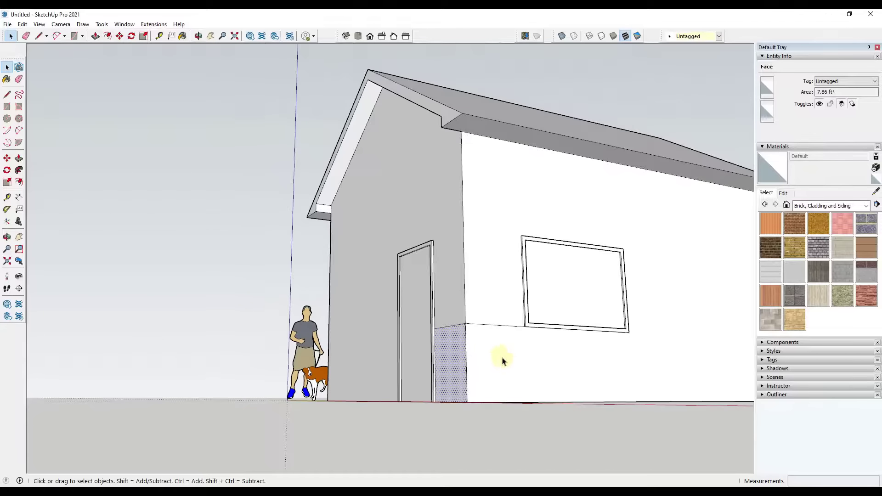
pyautogui.moveTo(503, 359); pyautogui.dragTo(518, 315, button='middle')
pyautogui.hotkey('ctrl', 'z')
pyautogui.hotkey('ctrl', 'z')
pyautogui.moveTo(520, 361); pyautogui.dragTo(547, 283, button='middle')
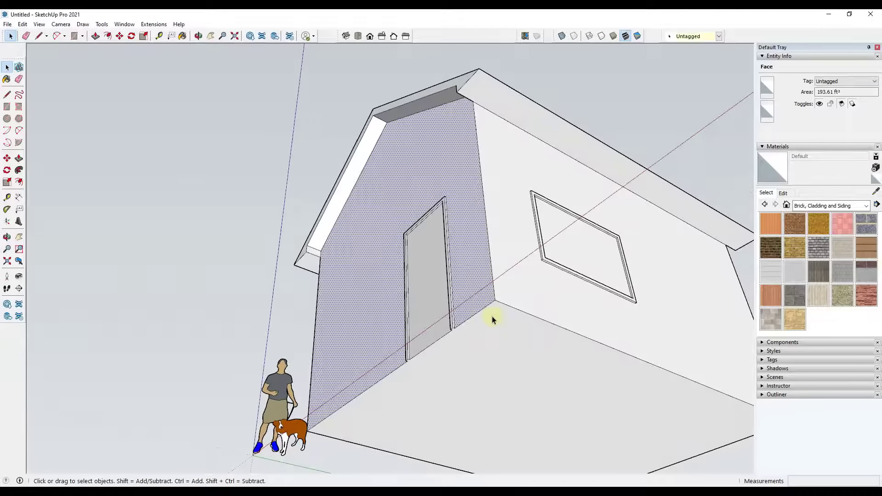
# Select the boundary edges of the house's floor face, leaving the face itself out of the selection
pyautogui.scroll(-2, 480, 296)
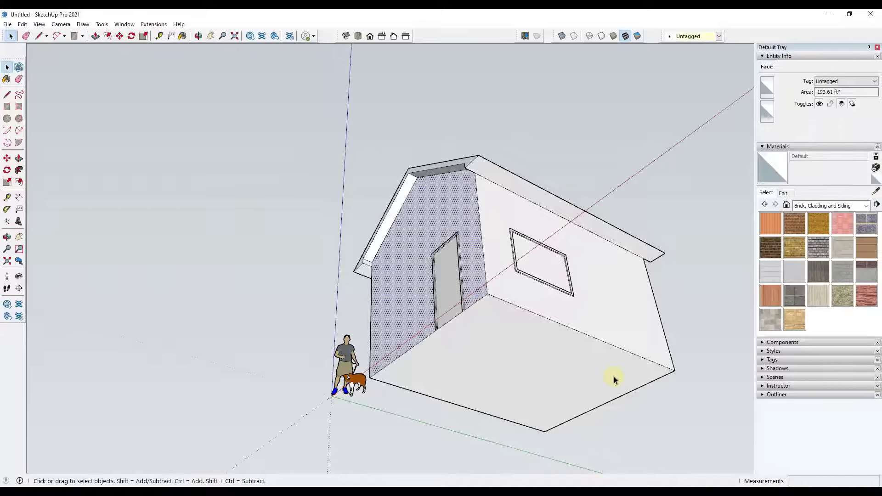
pyautogui.doubleClick(549, 367)
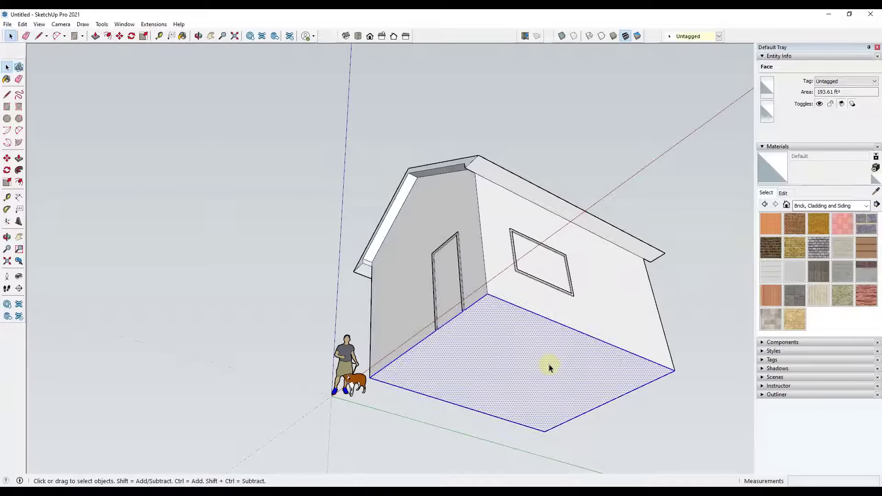
pyautogui.keyDown('shift'); pyautogui.click(543, 364); pyautogui.keyUp('shift')
pyautogui.moveTo(526, 319); pyautogui.dragTo(518, 411, button='middle')
pyautogui.scroll(2, 470, 363)
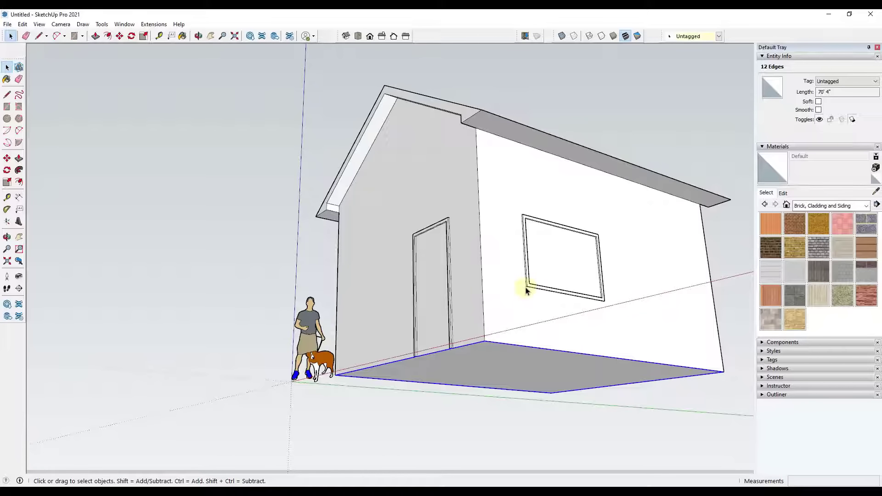
# Remove the short edges around the door and its trim from the base edge selection
pyautogui.moveTo(468, 289); pyautogui.dragTo(464, 290, button='middle')
pyautogui.moveTo(409, 360); pyautogui.dragTo(404, 306, button='middle')
pyautogui.scroll(3, 418, 353)
pyautogui.scroll(2, 416, 352)
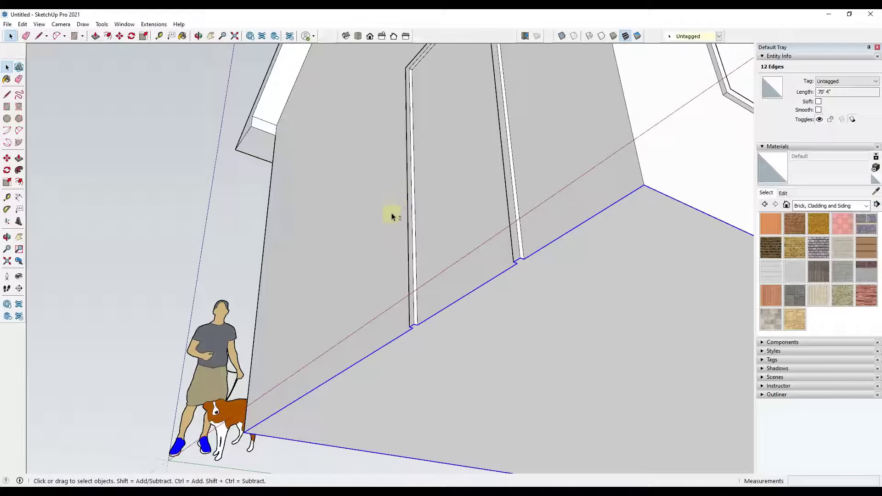
pyautogui.moveTo(394, 203); pyautogui.dragTo(544, 376)
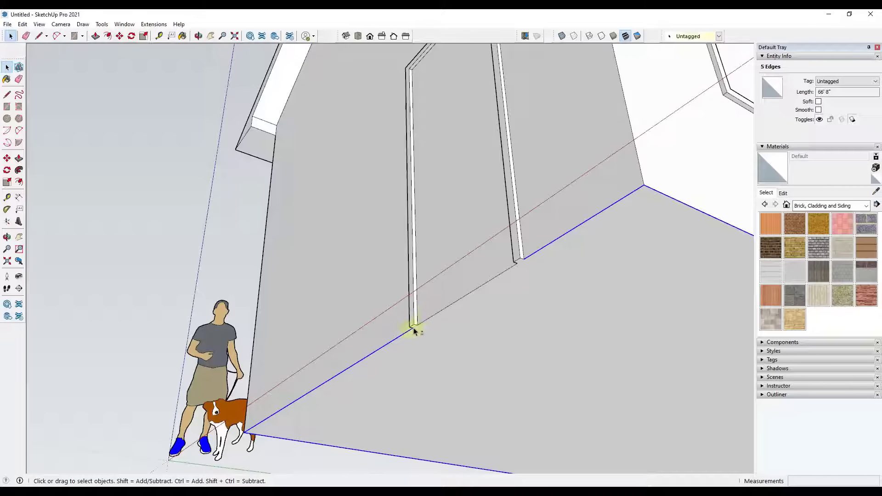
# Try moving the selected base edges vertically from the house's front corner without copying them
pyautogui.moveTo(573, 209); pyautogui.dragTo(538, 366, button='middle')
pyautogui.press('m')
pyautogui.press('space')
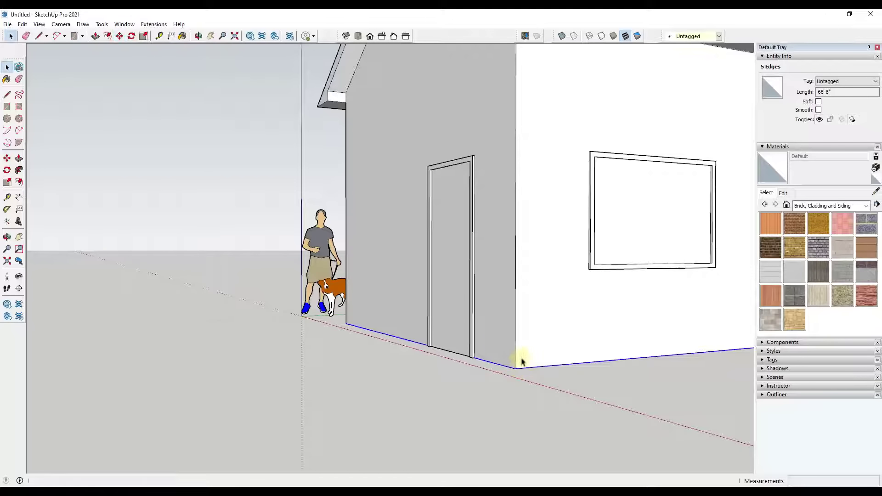
pyautogui.press('m')
pyautogui.press('m')
pyautogui.moveTo(560, 347); pyautogui.dragTo(498, 392, button='middle')
pyautogui.click(471, 390)
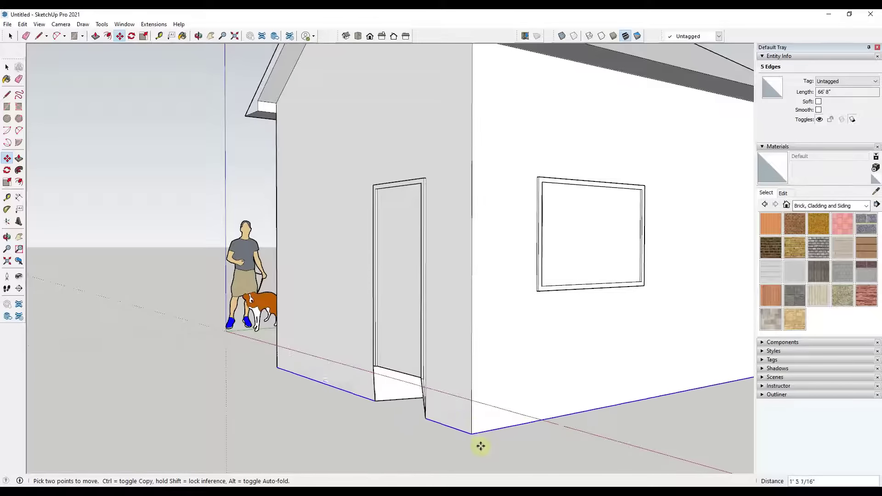
pyautogui.press('Escape')
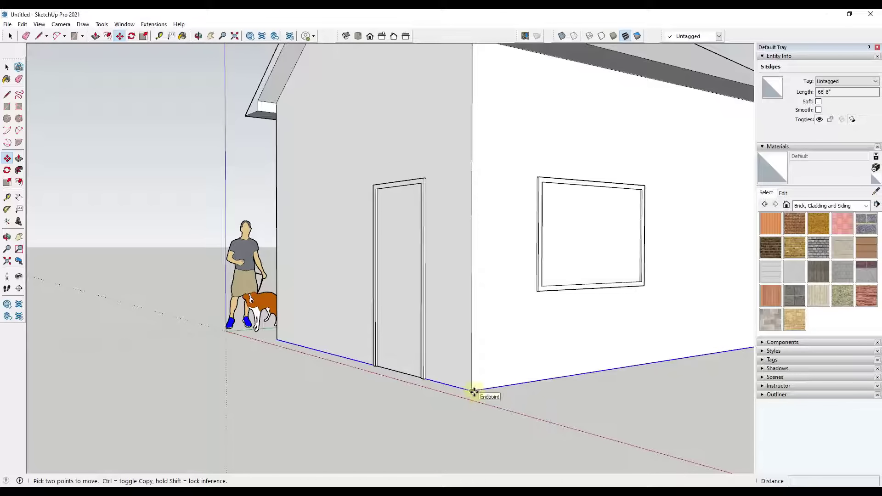
# Copy the selected base edges straight up the walls from the front corner, aligned with the bottom of the window frame
pyautogui.click(474, 392)
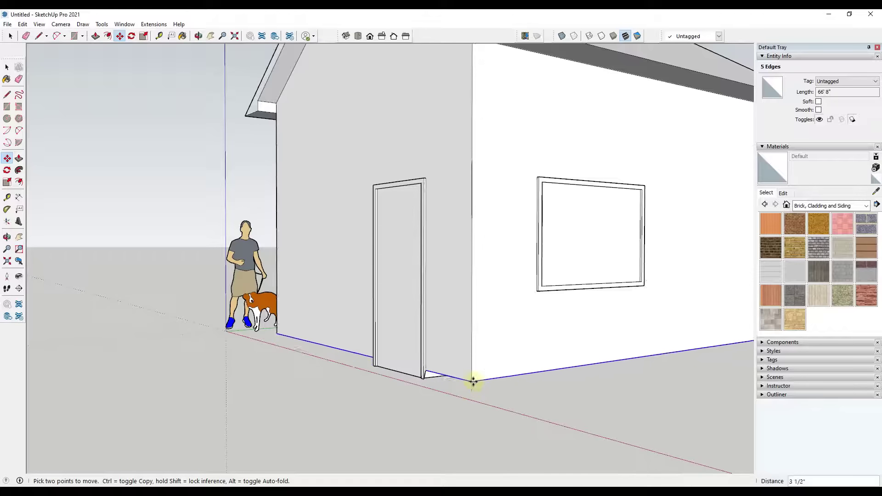
pyautogui.press('ctrl')
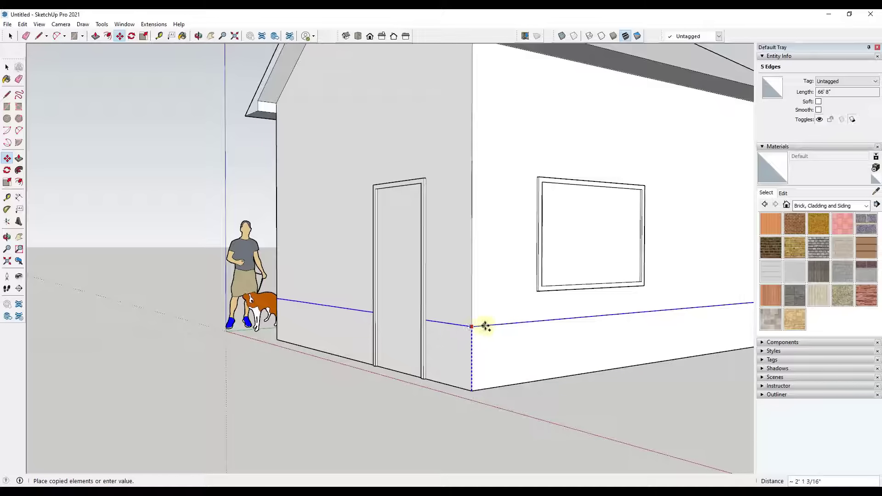
pyautogui.scroll(4, 542, 294)
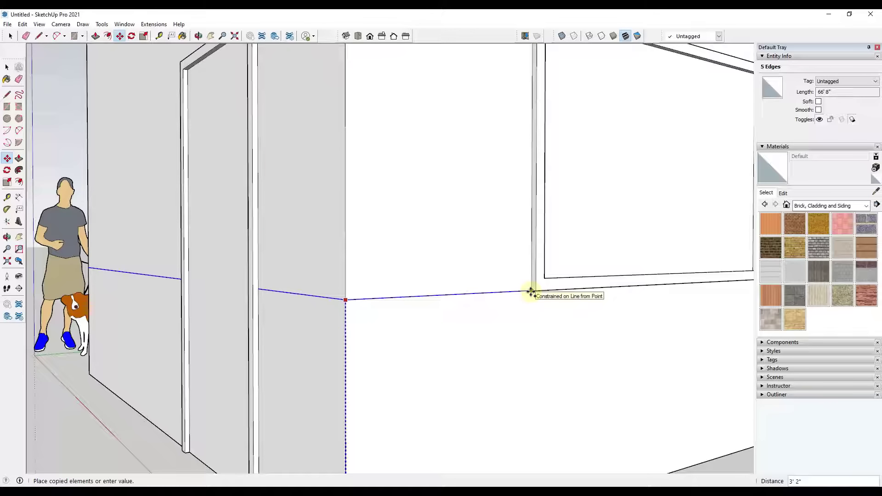
pyautogui.click(530, 291)
pyautogui.press('space')
pyautogui.scroll(-5, 522, 334)
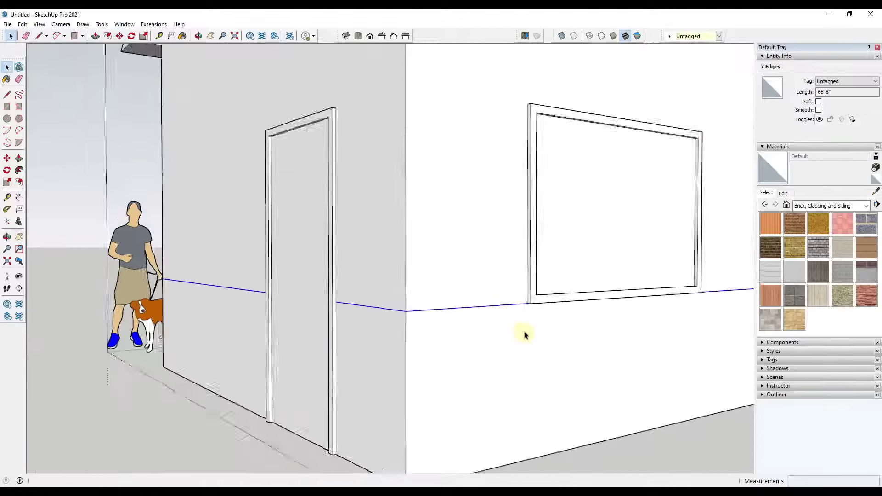
# Inspect the lower wall faces on all sides of the house to check that the copied edges split each wall
pyautogui.moveTo(494, 369); pyautogui.dragTo(473, 355, button='middle')
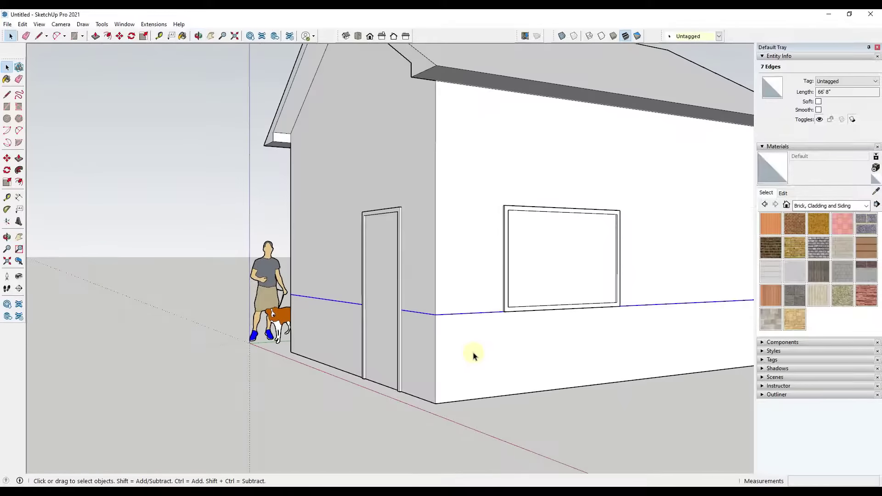
pyautogui.click(473, 355)
pyautogui.click(432, 346)
pyautogui.scroll(-4, 431, 345)
pyautogui.click(597, 325)
pyautogui.moveTo(597, 325); pyautogui.dragTo(522, 380, button='middle')
pyautogui.click(596, 366)
pyautogui.moveTo(595, 366); pyautogui.dragTo(315, 364, button='middle')
pyautogui.click(205, 354)
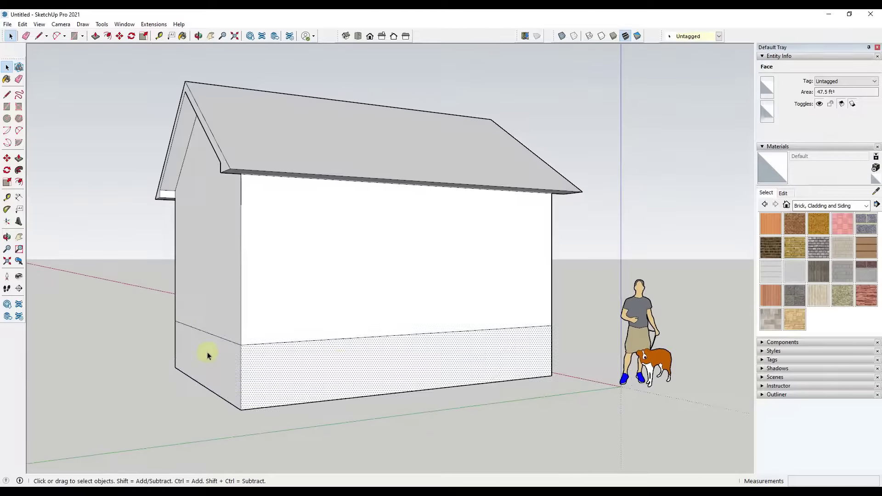
pyautogui.moveTo(205, 354); pyautogui.dragTo(581, 351, button='middle')
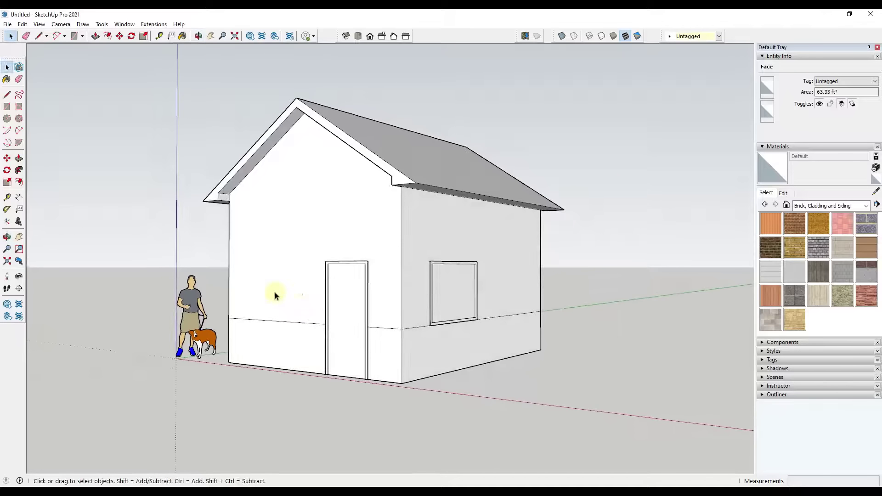
pyautogui.keyDown('shift'); pyautogui.moveTo(302, 275); pyautogui.dragTo(373, 292, button='middle'); pyautogui.keyUp('shift')
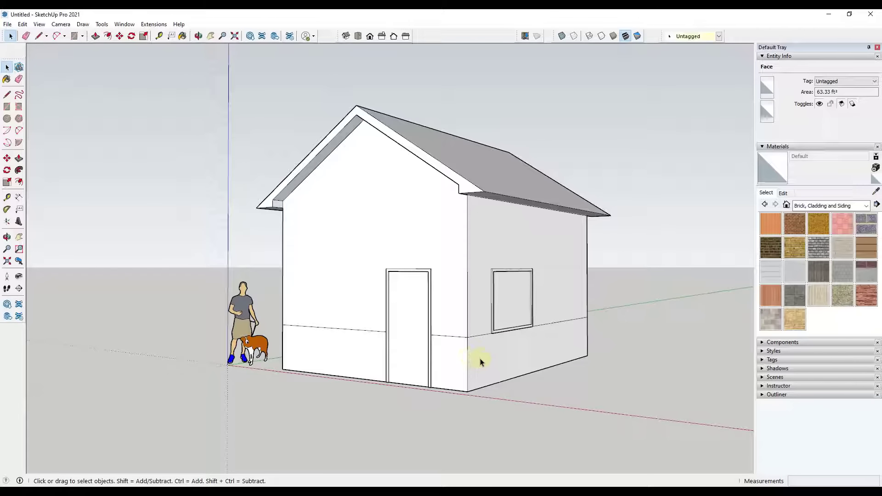
# Try to push the lower wall face between the door and the front corner inward with Push/Pull
pyautogui.scroll(2, 455, 362)
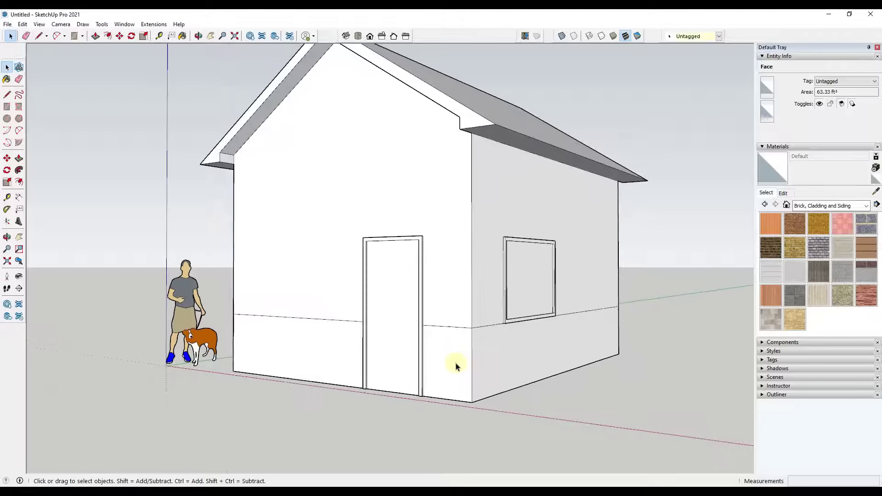
pyautogui.scroll(1, 461, 365)
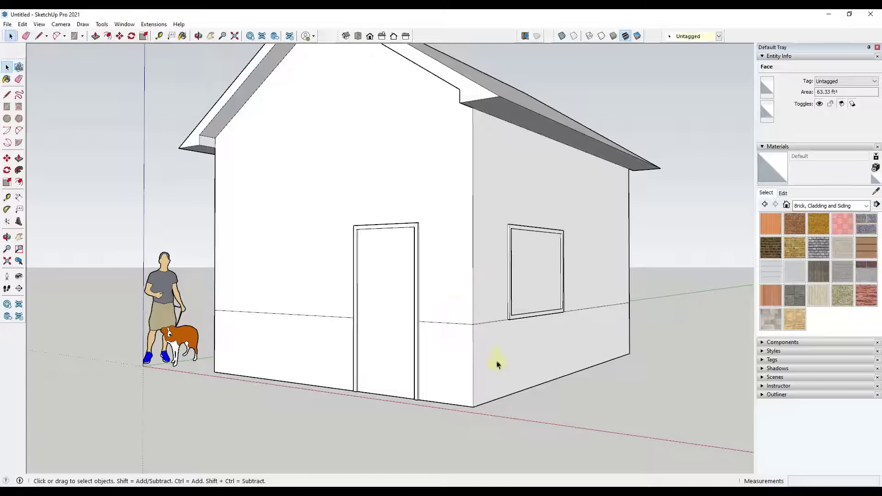
pyautogui.moveTo(497, 364); pyautogui.dragTo(444, 394, button='middle')
pyautogui.press('p')
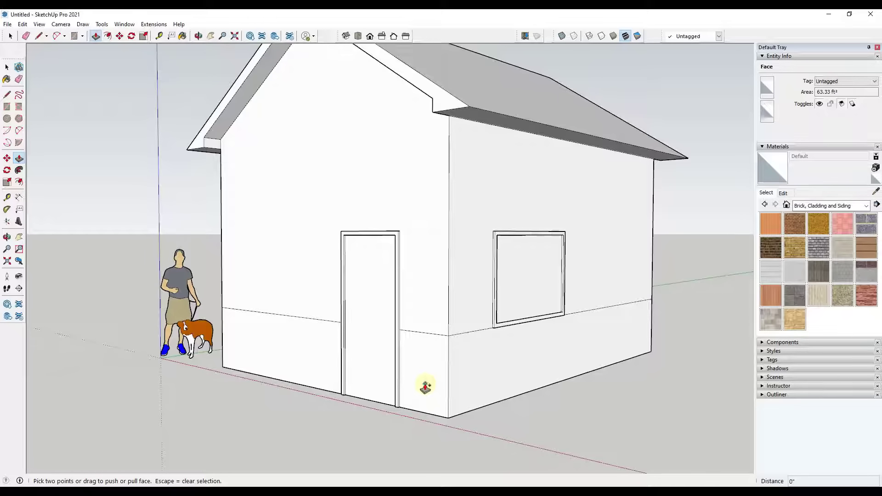
pyautogui.press('p')
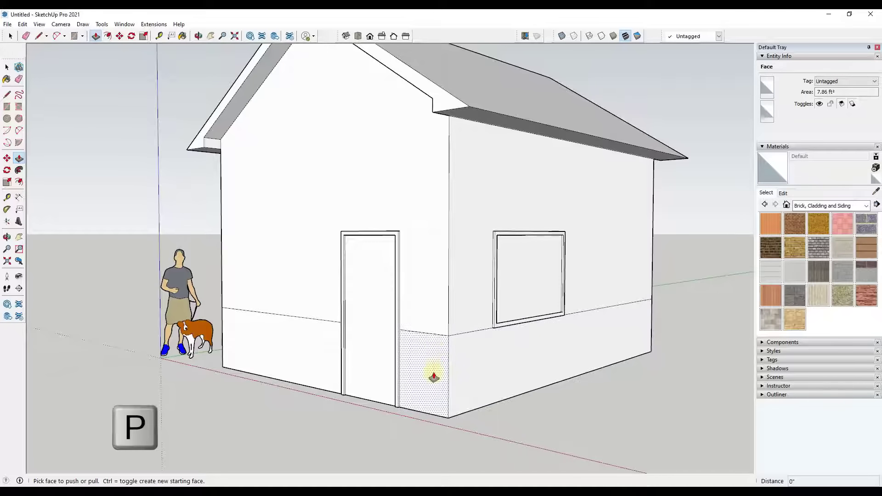
pyautogui.click(435, 377)
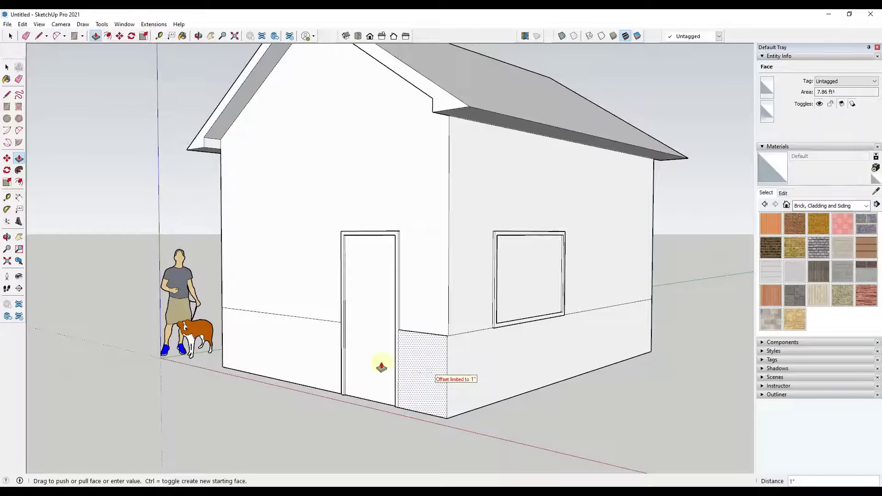
pyautogui.click(419, 366)
# Try pulling the lower wall face between the door and the front corner freely outward, and pushing it back inward
pyautogui.moveTo(423, 371); pyautogui.dragTo(365, 380, button='middle')
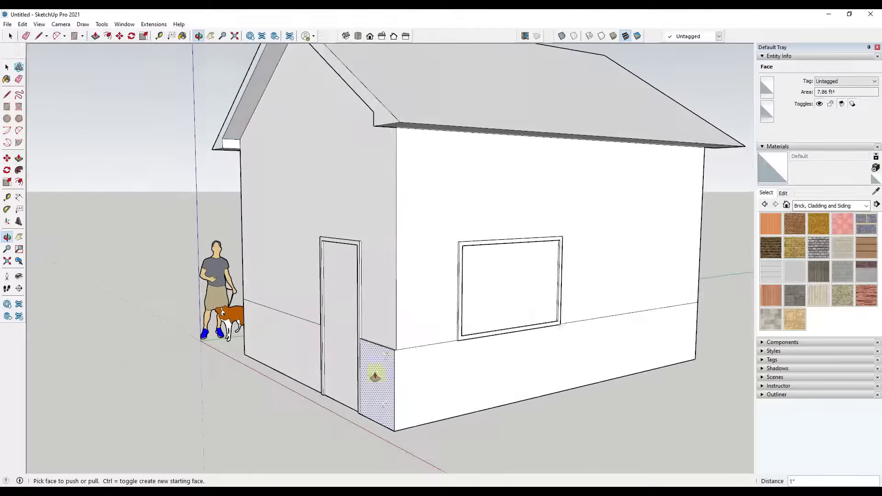
pyautogui.scroll(3, 380, 374)
pyautogui.click(380, 374)
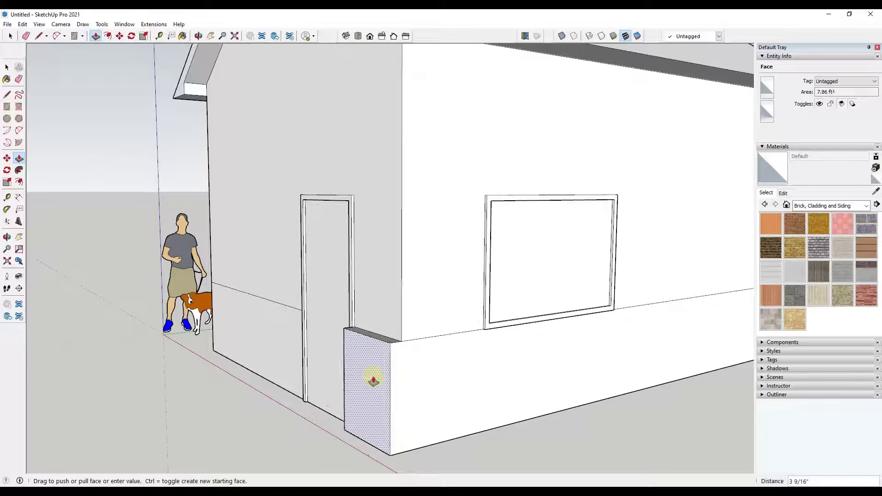
pyautogui.click(380, 391)
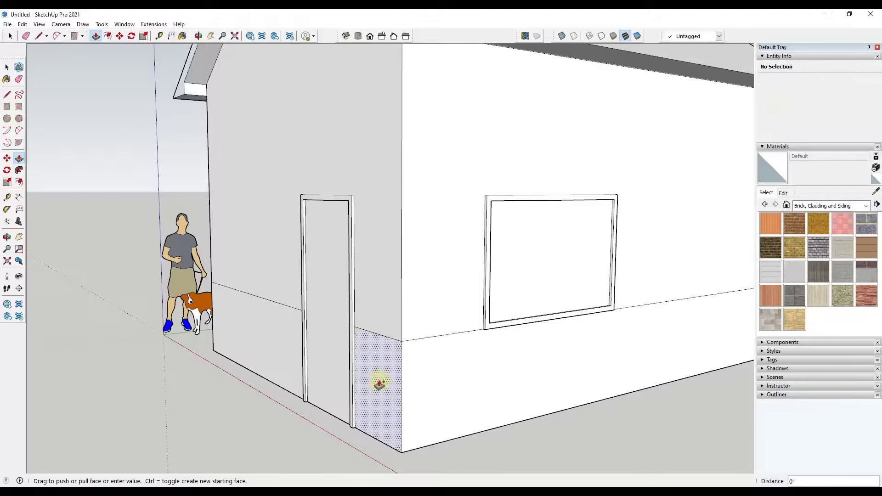
pyautogui.click(380, 385)
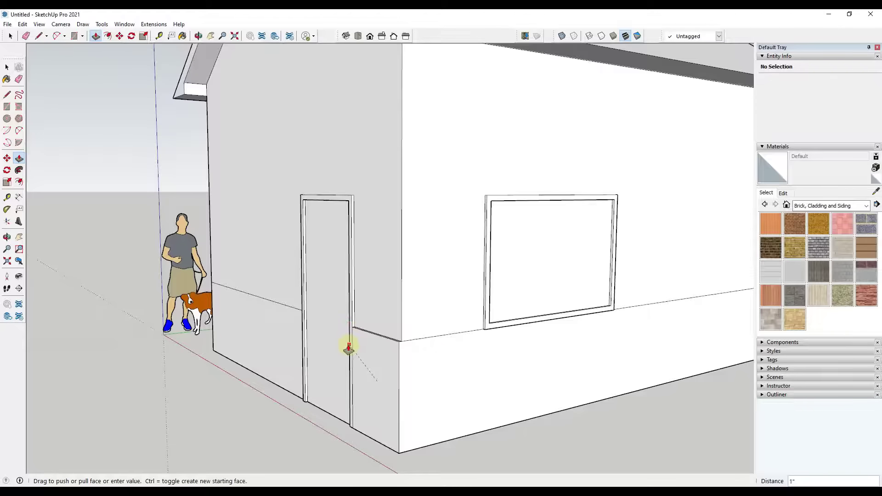
pyautogui.scroll(3, 348, 344)
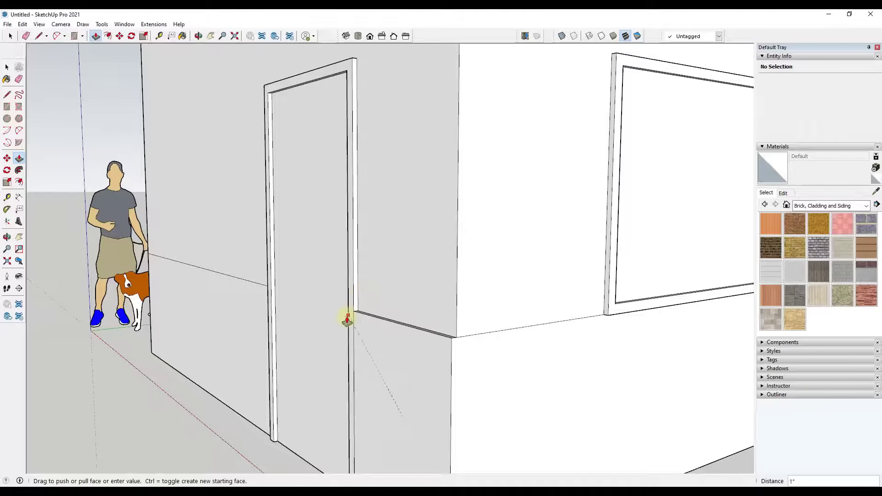
pyautogui.scroll(-2, 391, 340)
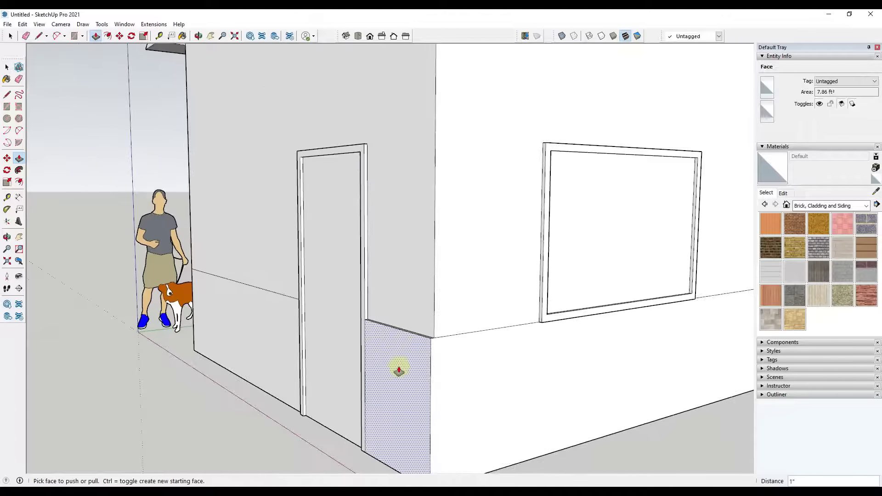
# Pull the lower wall face between the door and the front corner outward by 2"
pyautogui.click(394, 366)
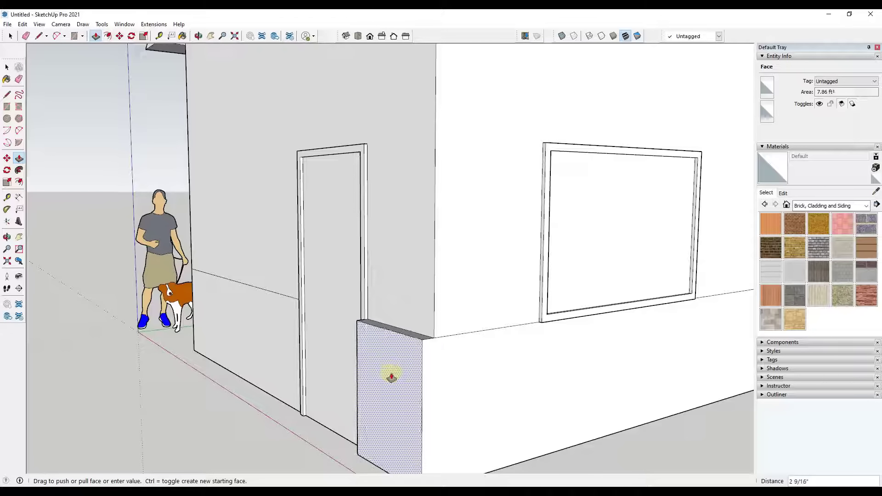
pyautogui.write('2')
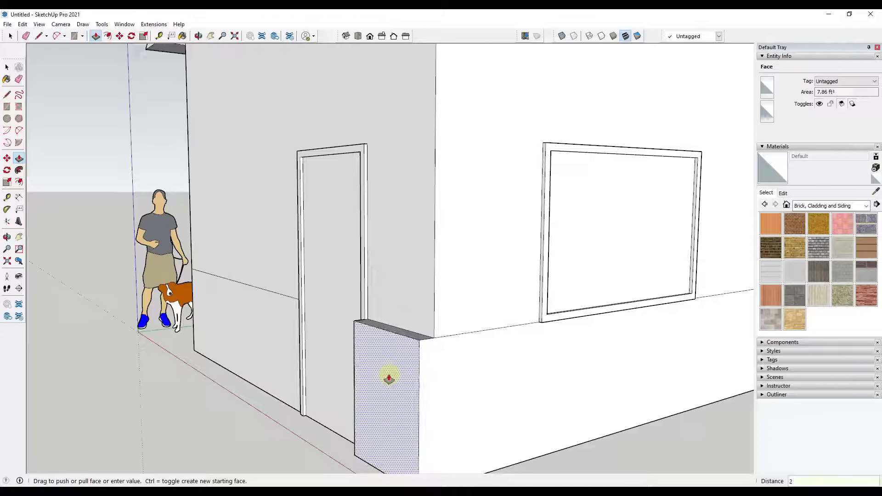
pyautogui.press('Return')
# Pull the lower wall face below the window outward by 2"
pyautogui.moveTo(392, 368); pyautogui.dragTo(400, 348, button='middle')
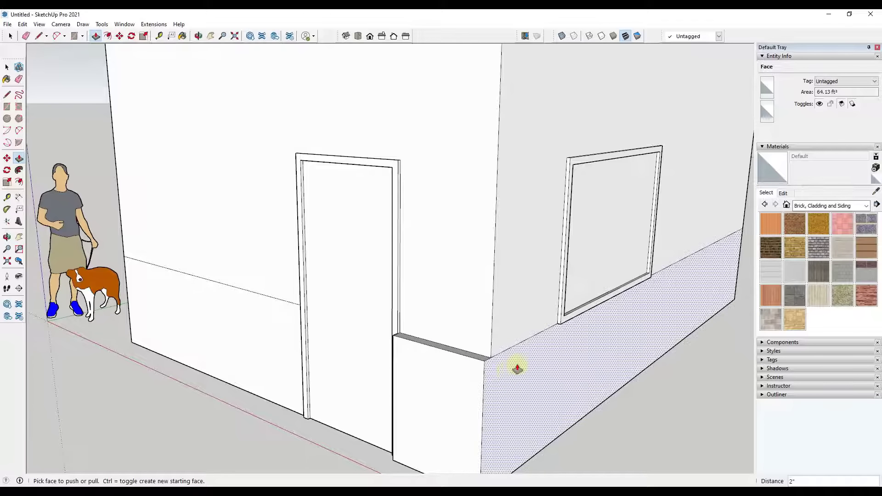
pyautogui.click(517, 368)
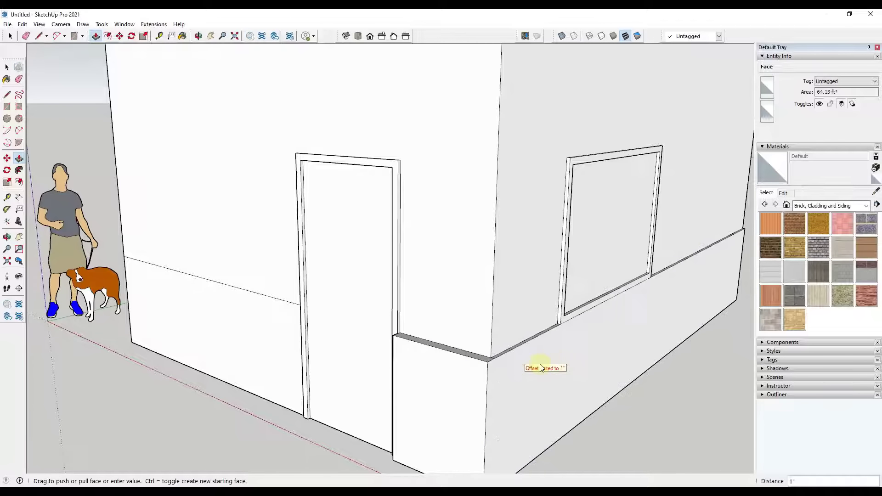
pyautogui.click(575, 364)
pyautogui.click(576, 364)
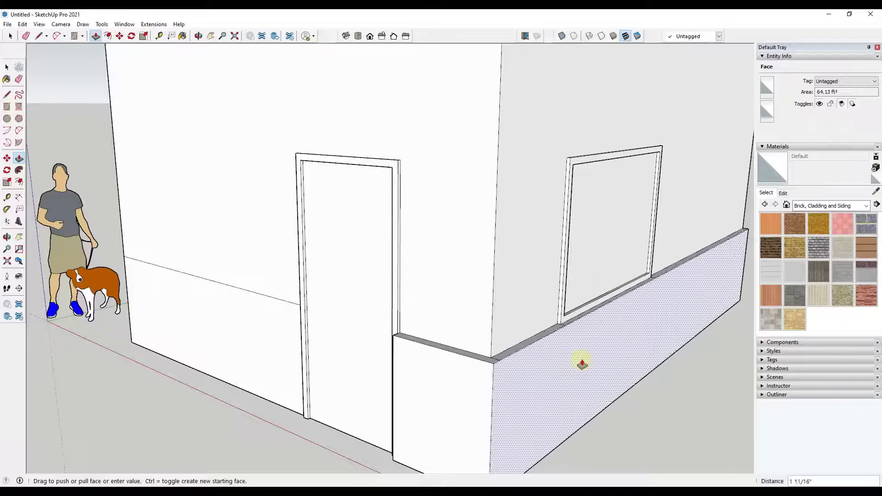
pyautogui.write('2')
pyautogui.press('Return')
# Pull the lower face of the rear gable wall outward by 3"
pyautogui.scroll(-3, 579, 363)
pyautogui.moveTo(547, 366); pyautogui.dragTo(182, 307, button='middle')
pyautogui.scroll(-4, 182, 307)
pyautogui.moveTo(498, 349); pyautogui.dragTo(477, 354, button='middle')
pyautogui.click(476, 355)
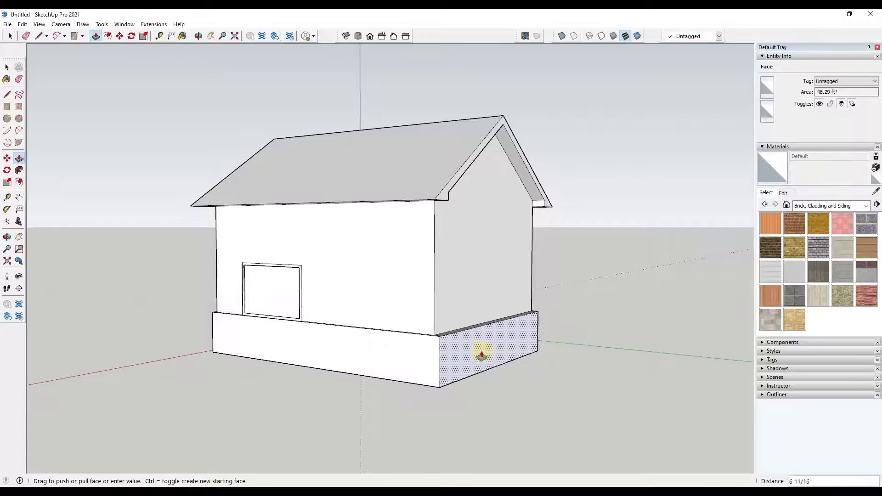
pyautogui.press('Return')
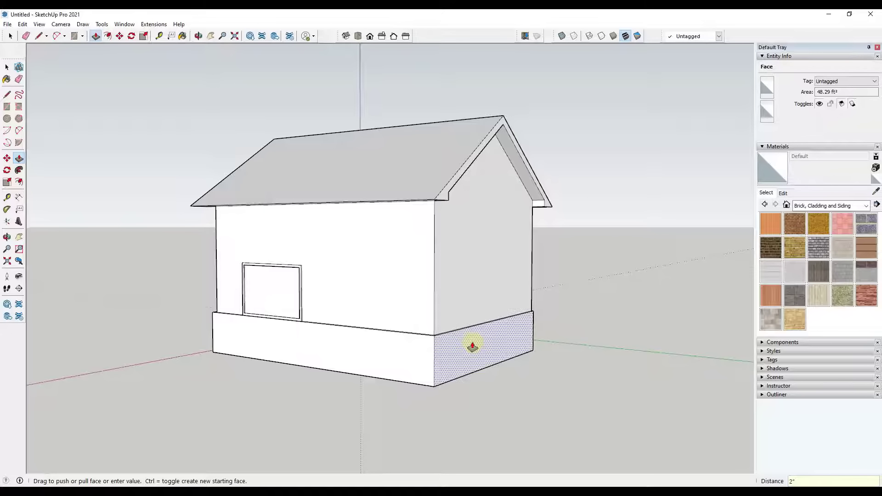
pyautogui.click(474, 347)
pyautogui.write('2')
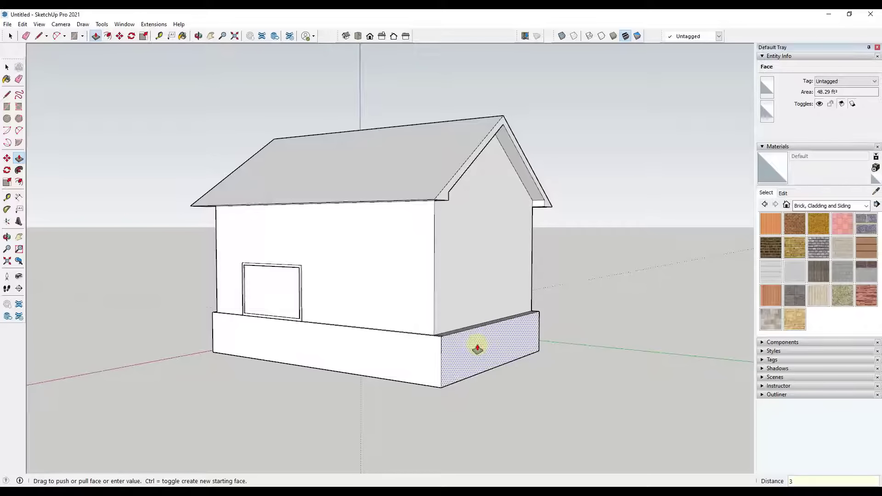
pyautogui.press('Return')
# Pull the lower face of the long wall opposite the window outward with Push/Pull
pyautogui.moveTo(491, 347); pyautogui.dragTo(420, 350, button='middle')
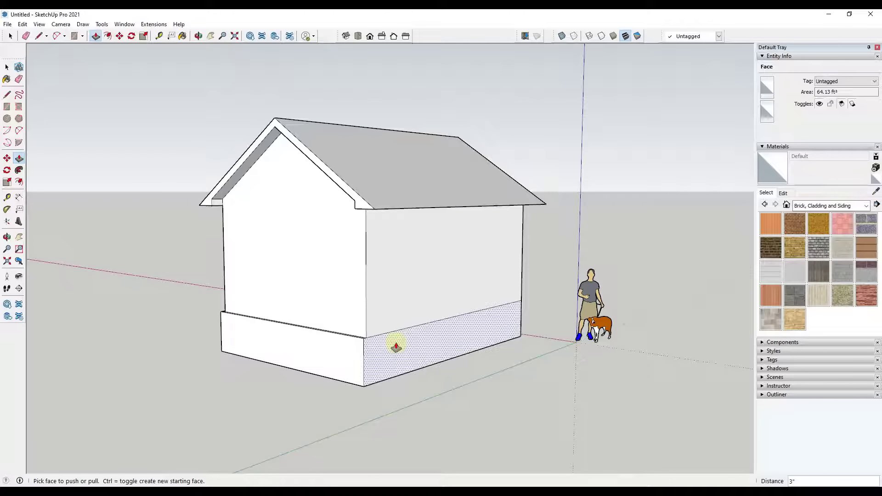
pyautogui.scroll(5, 391, 342)
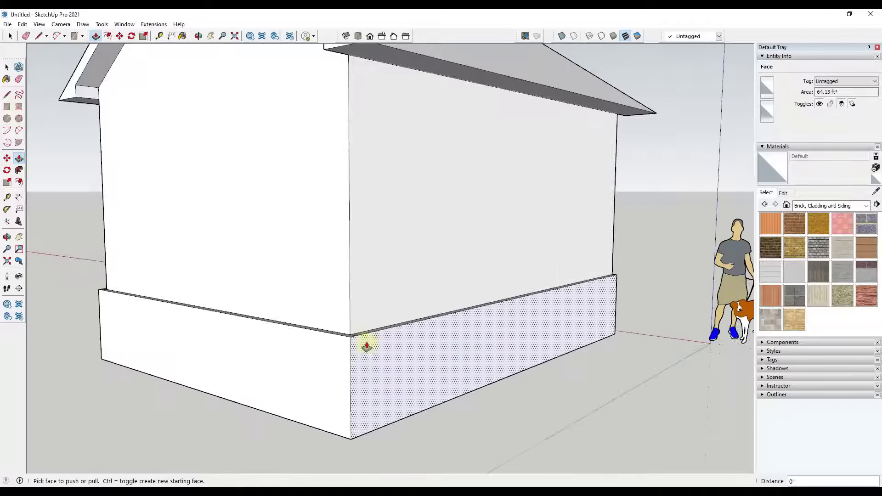
pyautogui.scroll(2, 366, 344)
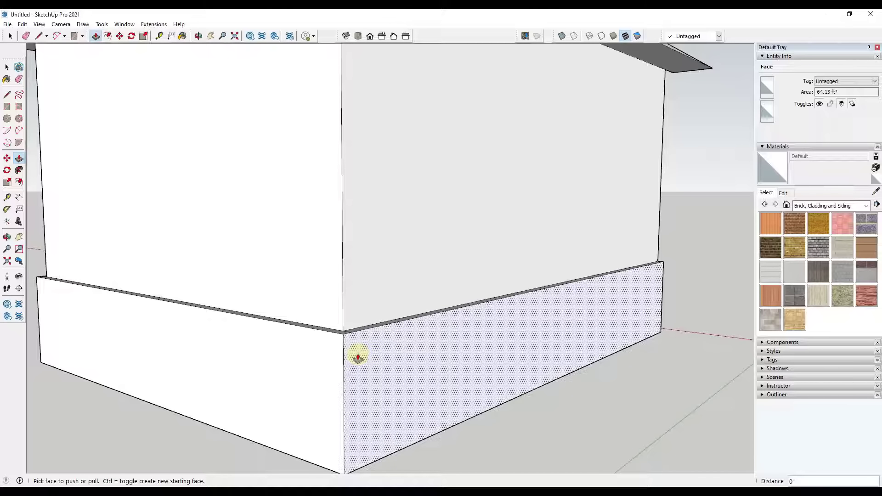
# Pull the remaining lower face of the door wall, on the side of the door facing the scale figure, outward by 2"
pyautogui.moveTo(557, 331); pyautogui.dragTo(275, 360, button='middle')
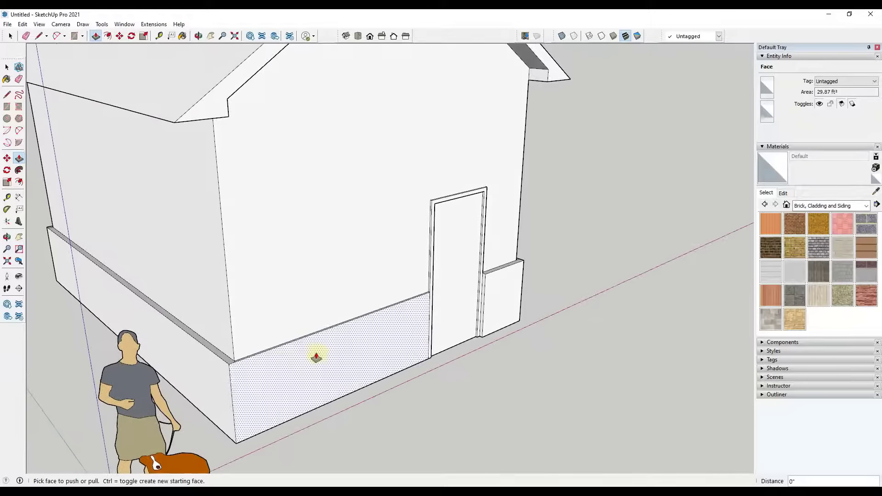
pyautogui.moveTo(320, 355); pyautogui.dragTo(334, 349)
pyautogui.write('2')
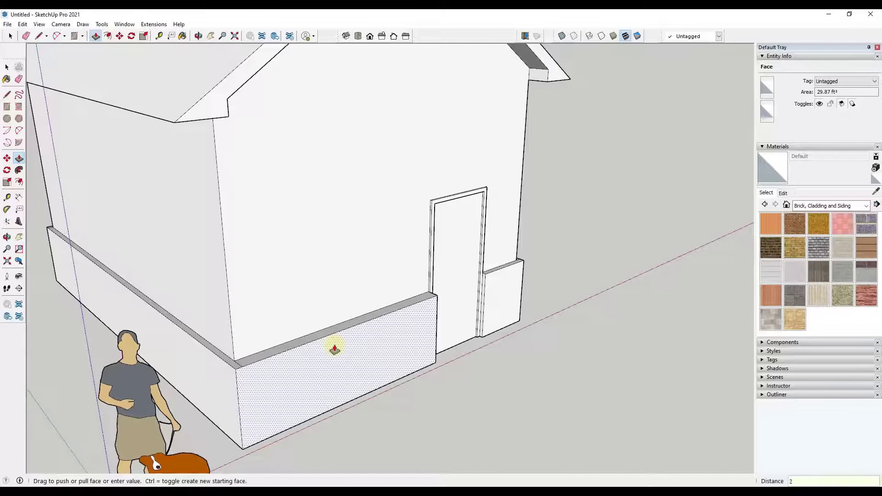
pyautogui.press('Return')
pyautogui.moveTo(591, 339); pyautogui.dragTo(388, 339, button='middle')
pyautogui.moveTo(506, 318); pyautogui.dragTo(425, 302, button='middle')
pyautogui.press('space')
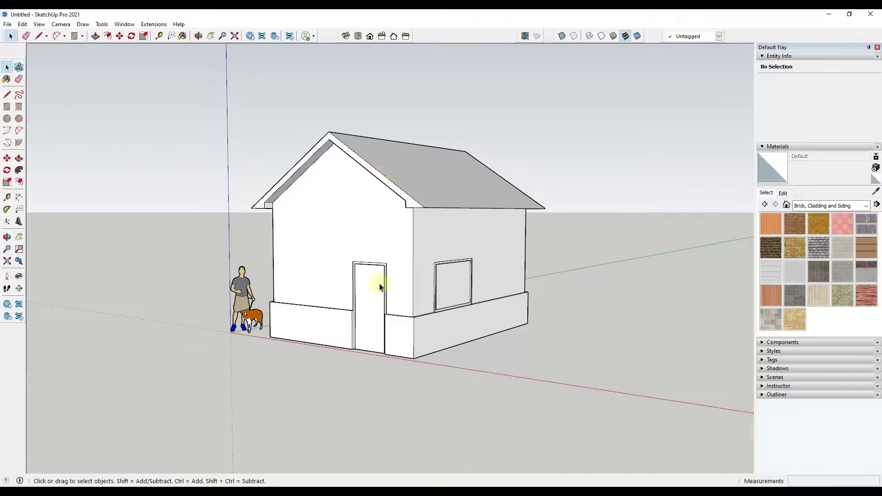
# Collapse the entity information and keep only the materials library expanded, showing Brick, Cladding and Siding
pyautogui.click(762, 147)
pyautogui.click(762, 56)
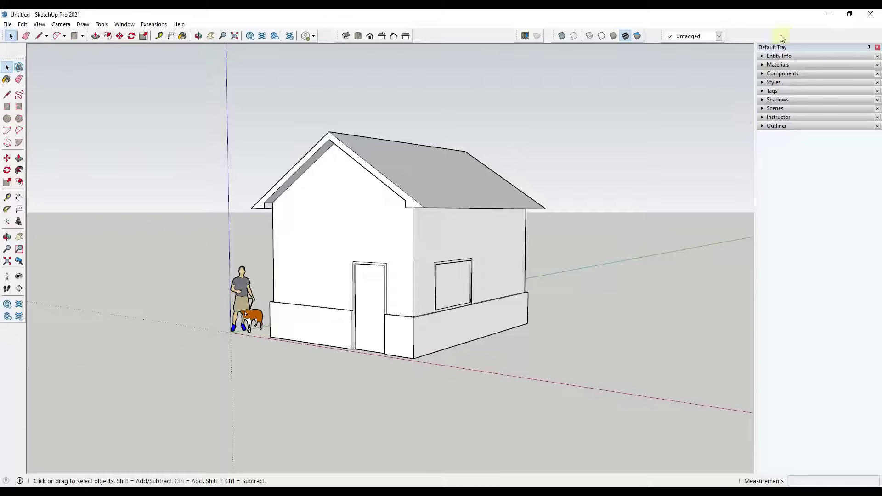
pyautogui.click(763, 65)
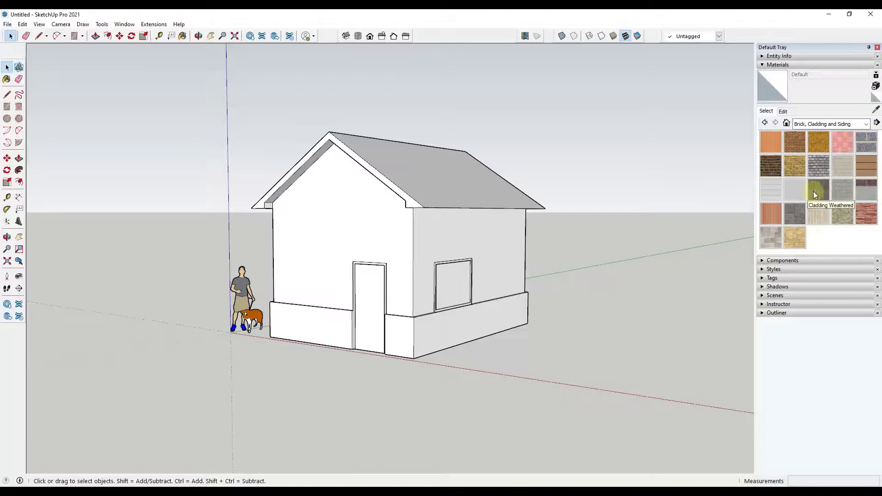
# Paint the raised lower wall face between the door and the front corner with Brick Rough Dark
pyautogui.moveTo(554, 273); pyautogui.dragTo(554, 279, button='middle')
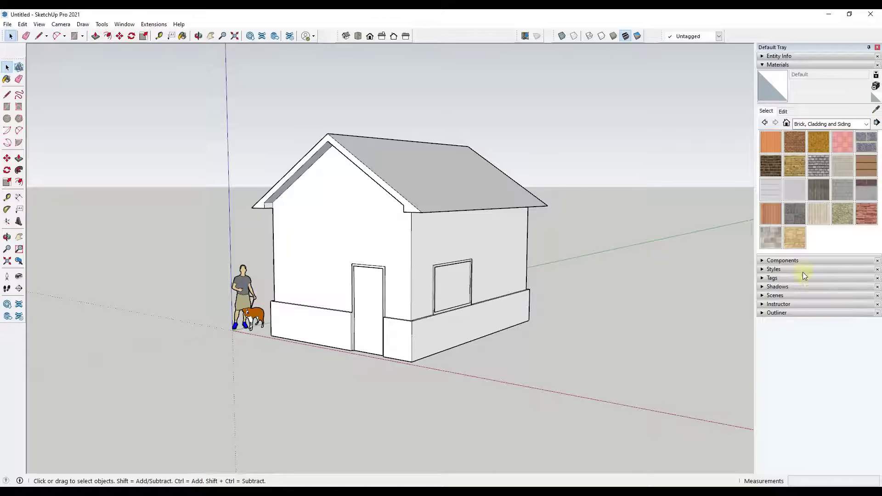
pyautogui.click(772, 164)
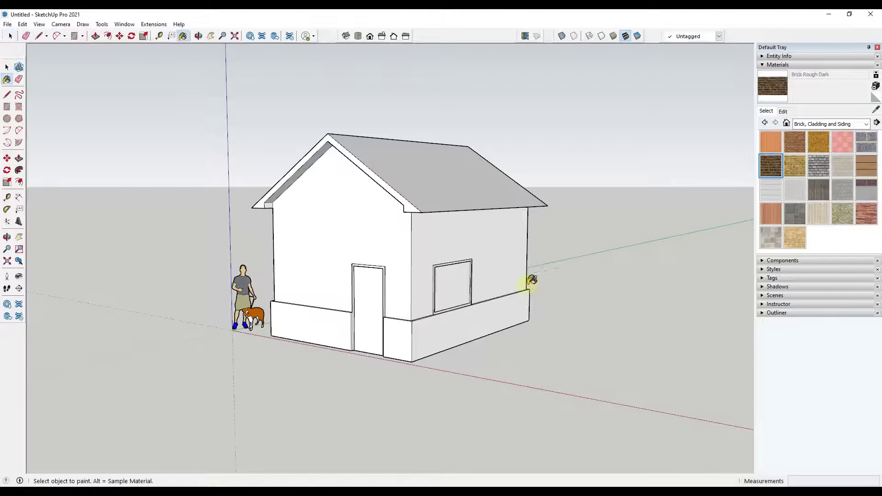
pyautogui.scroll(2, 409, 328)
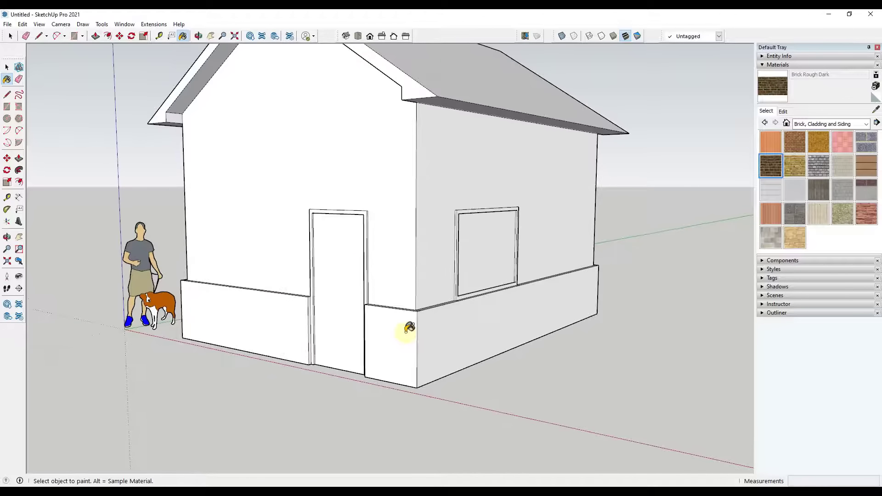
pyautogui.scroll(3, 409, 328)
pyautogui.click(389, 347)
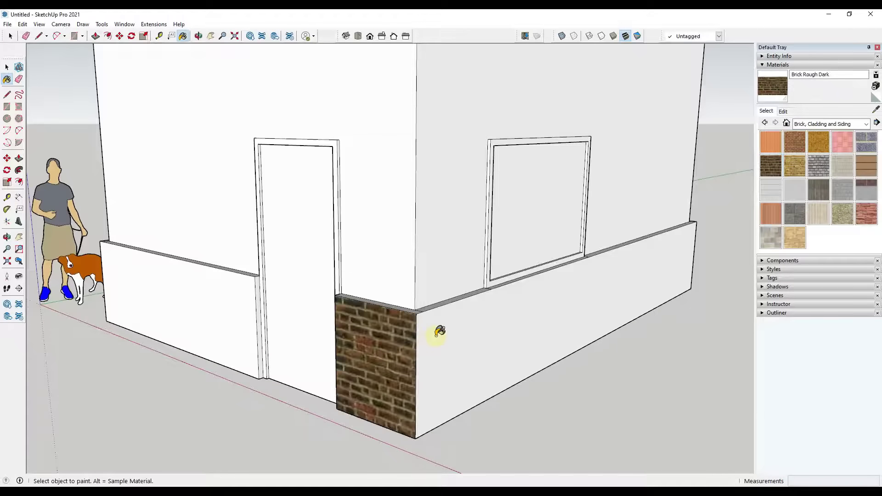
# Paint the raised lower band of the window wall and the adjoining top ledges at the front corner with Brick Rough Dark
pyautogui.click(440, 331)
pyautogui.scroll(2, 417, 307)
pyautogui.click(418, 307)
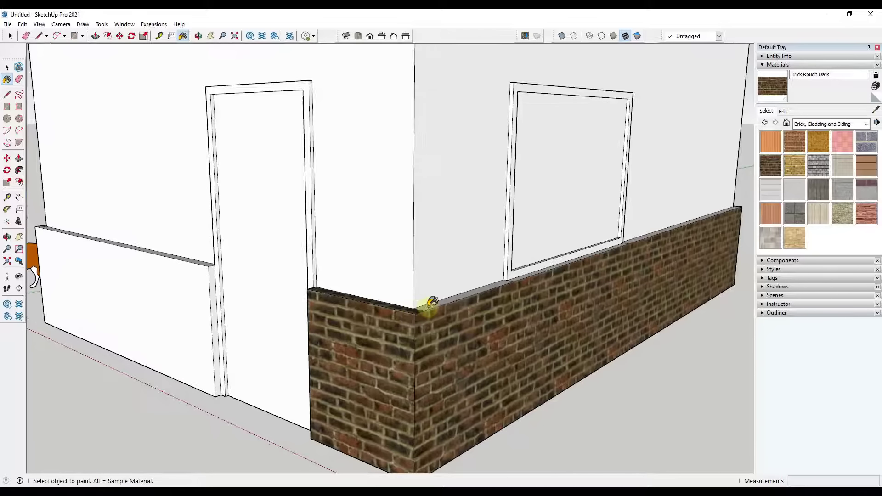
pyautogui.click(430, 305)
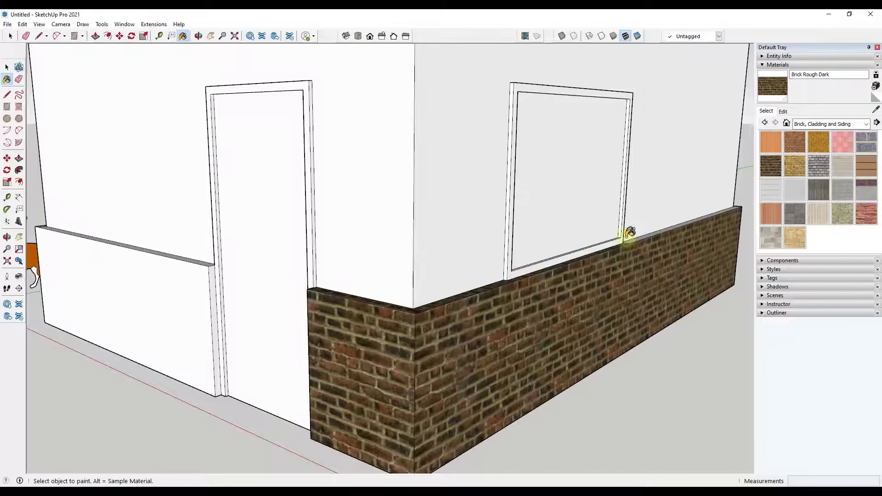
# Paint the remaining raised lower wall faces and ledges around the rest of the house with Brick Rough Dark
pyautogui.scroll(2, 655, 231)
pyautogui.scroll(-2, 360, 341)
pyautogui.moveTo(571, 307); pyautogui.dragTo(263, 242, button='middle')
pyautogui.scroll(-4, 263, 242)
pyautogui.click(636, 292)
pyautogui.moveTo(635, 292)
pyautogui.mouseDown(button='middle')
pyautogui.moveTo(565, 360)
pyautogui.moveTo(654, 329)
pyautogui.mouseUp(button='middle')
pyautogui.scroll(5, 528, 386)
pyautogui.scroll(-5, 416, 380)
pyautogui.click(363, 390)
pyautogui.scroll(3, 368, 381)
pyautogui.moveTo(363, 379); pyautogui.dragTo(333, 226, button='middle')
pyautogui.scroll(-3, 333, 227)
pyautogui.scroll(5, 333, 226)
pyautogui.scroll(-4, 472, 406)
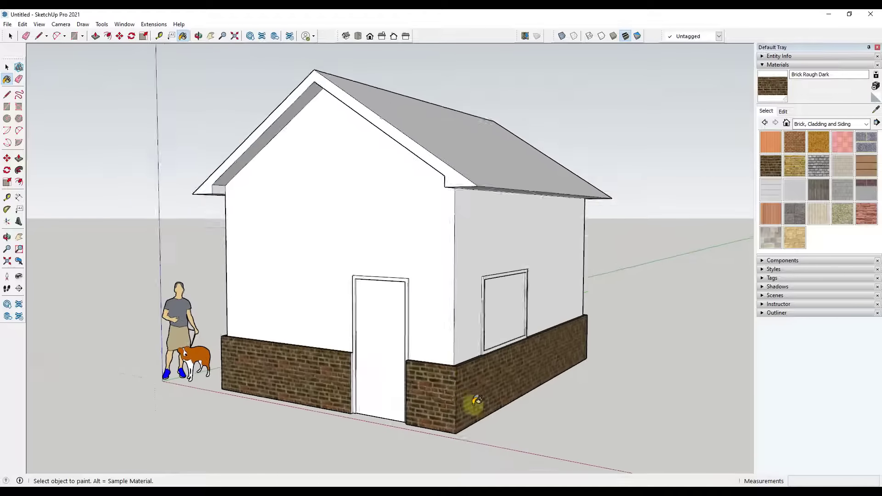
pyautogui.scroll(3, 391, 256)
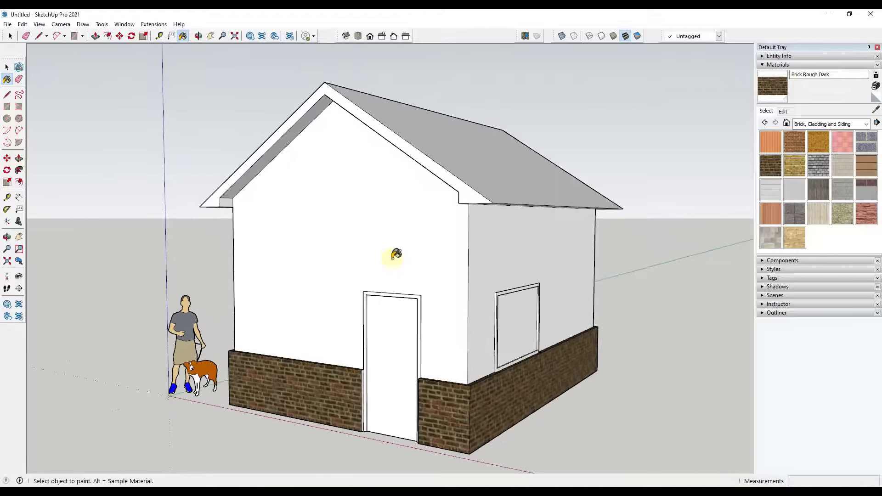
# Paint the upper door wall and upper window wall with Cladding Siding Tan
pyautogui.click(869, 164)
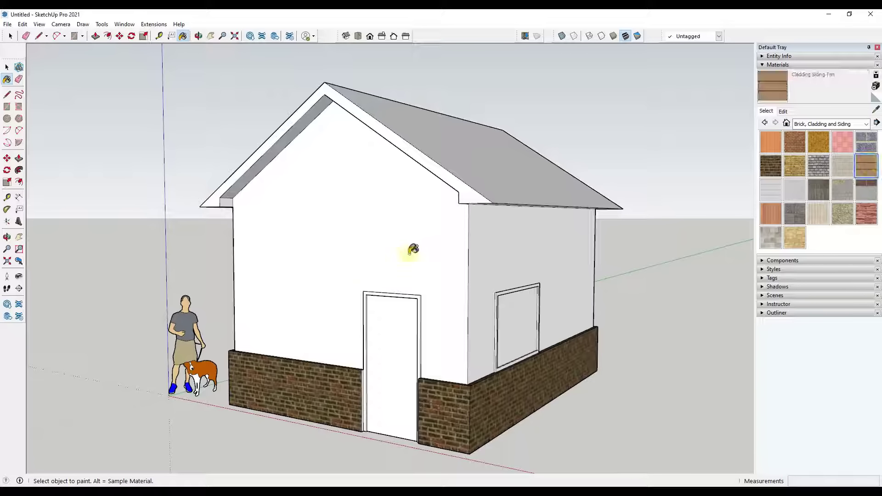
pyautogui.click(413, 248)
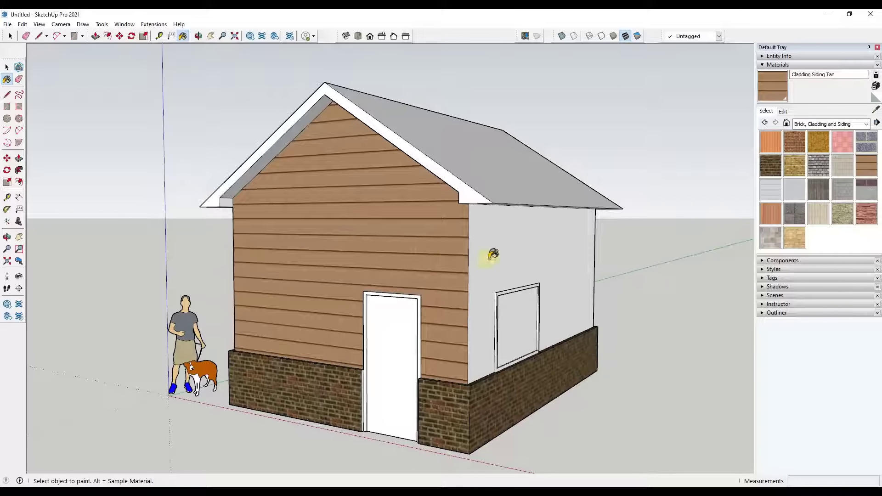
pyautogui.click(489, 253)
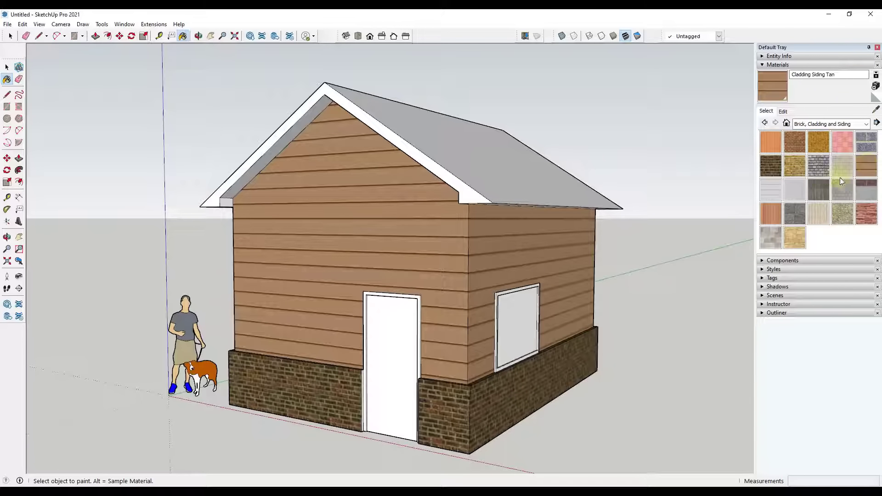
# Paint the upper faces of all the house walls with Cladding Siding White
pyautogui.click(766, 194)
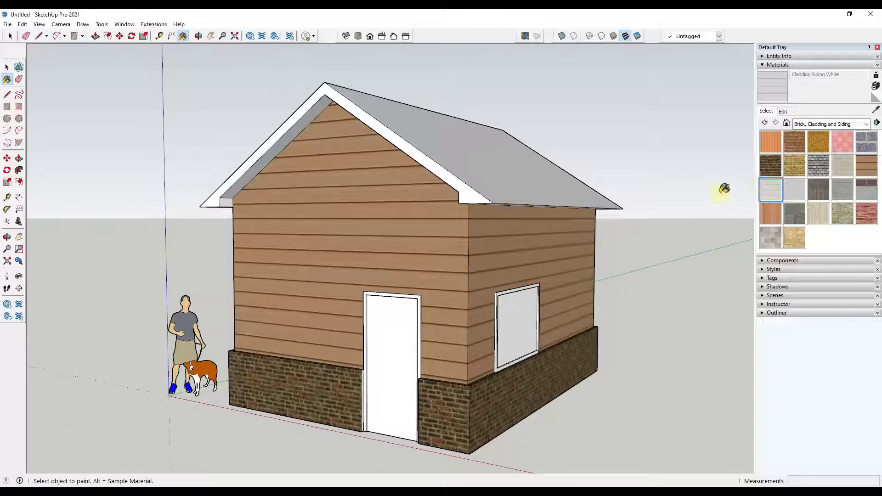
pyautogui.click(405, 257)
pyautogui.click(551, 252)
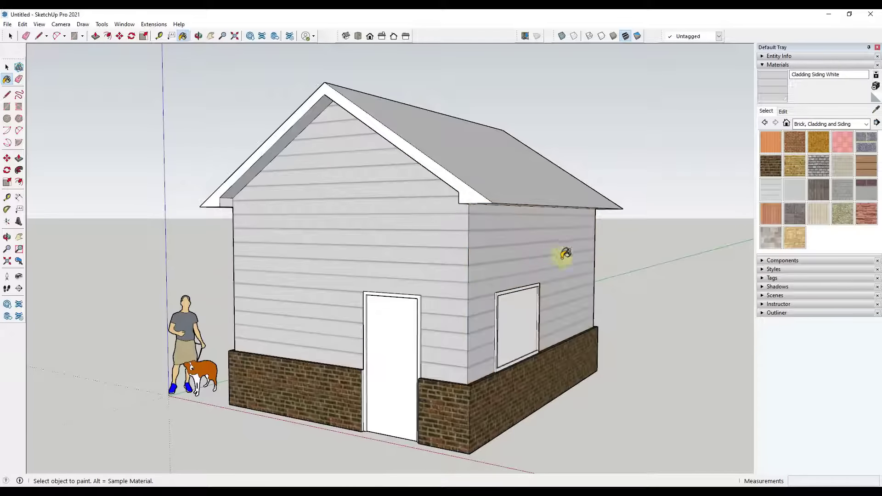
pyautogui.moveTo(597, 257)
pyautogui.mouseDown(button='middle')
pyautogui.moveTo(434, 262)
pyautogui.moveTo(588, 256)
pyautogui.moveTo(467, 266)
pyautogui.moveTo(493, 272)
pyautogui.mouseUp(button='middle')
pyautogui.click(615, 268)
pyautogui.moveTo(615, 268); pyautogui.dragTo(360, 276, button='middle')
pyautogui.click(361, 276)
pyautogui.moveTo(611, 282)
pyautogui.mouseDown(button='middle')
pyautogui.moveTo(178, 289)
pyautogui.moveTo(384, 288)
pyautogui.moveTo(286, 221)
pyautogui.moveTo(352, 247)
pyautogui.mouseUp(button='middle')
pyautogui.scroll(-1, 376, 266)
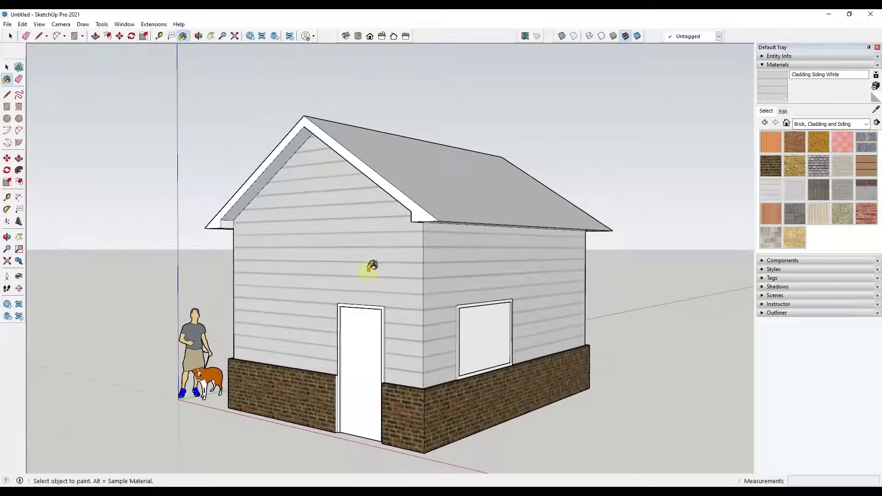
# Examine the texture width and height settings of the Cladding Siding White material
pyautogui.scroll(2, 312, 226)
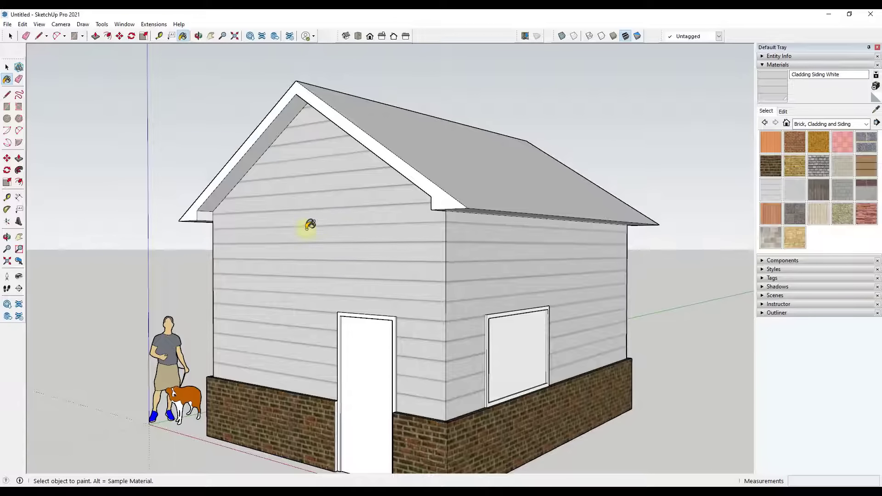
pyautogui.scroll(-2, 370, 244)
pyautogui.scroll(2, 321, 214)
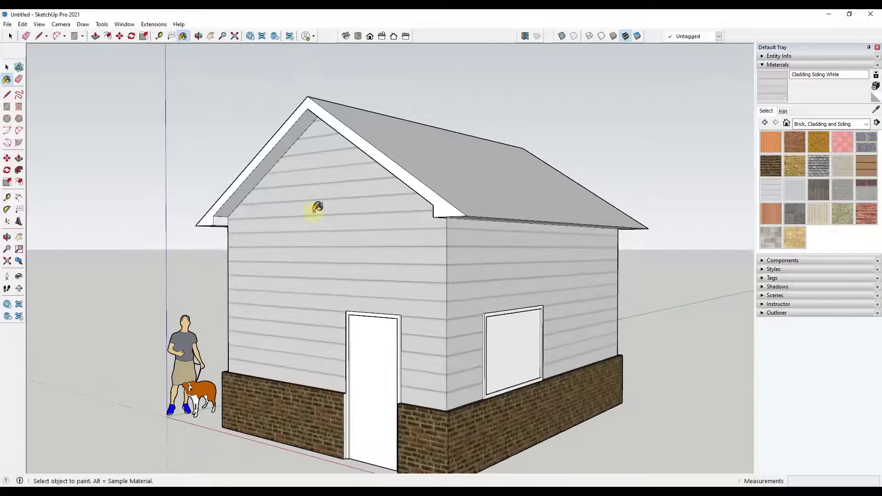
pyautogui.click(783, 111)
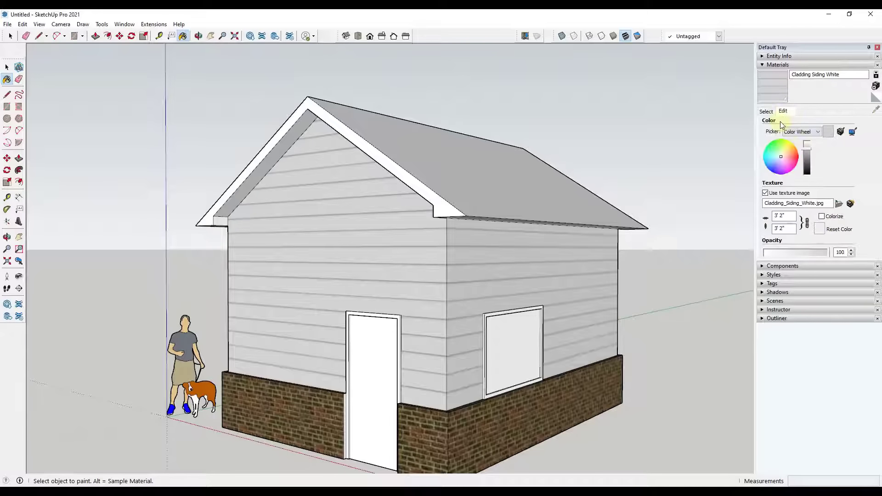
pyautogui.click(775, 215)
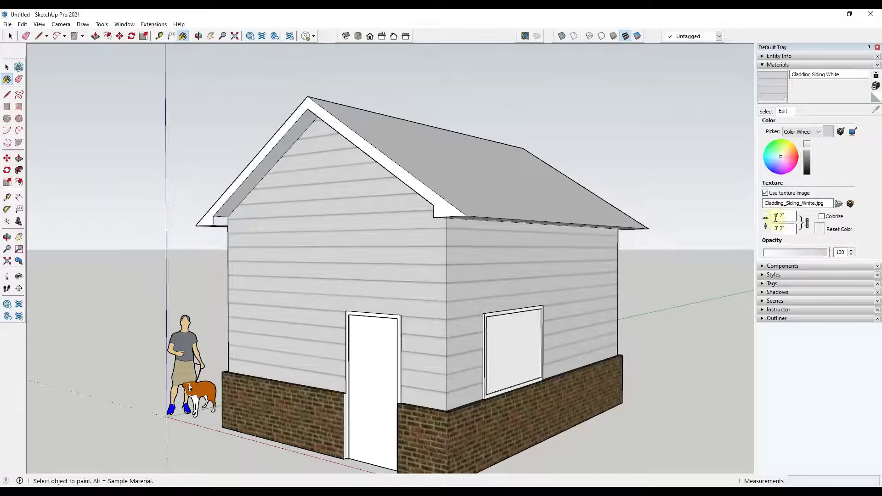
# Paint both roof slopes with Roofing Shingles Asphalt from the Roofing materials
pyautogui.moveTo(570, 272)
pyautogui.mouseDown(button='middle')
pyautogui.moveTo(528, 288)
pyautogui.moveTo(551, 296)
pyautogui.moveTo(508, 285)
pyautogui.moveTo(510, 294)
pyautogui.mouseUp(button='middle')
pyautogui.scroll(-3, 542, 290)
pyautogui.click(810, 128)
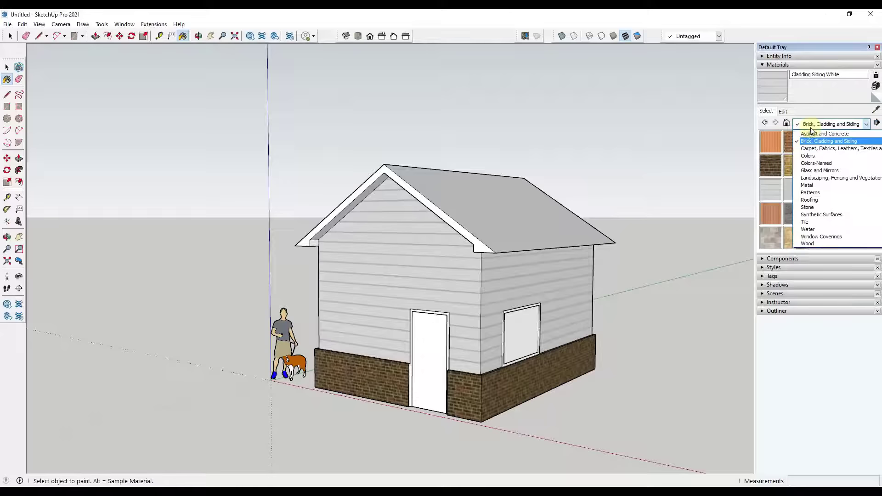
pyautogui.click(818, 197)
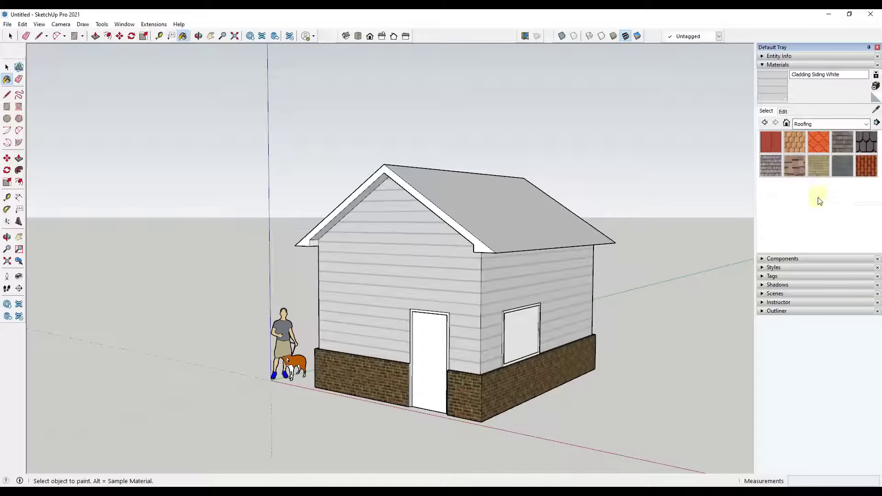
pyautogui.click(842, 142)
pyautogui.click(515, 206)
pyautogui.moveTo(516, 206)
pyautogui.mouseDown(button='middle')
pyautogui.moveTo(505, 253)
pyautogui.moveTo(380, 191)
pyautogui.mouseUp(button='middle')
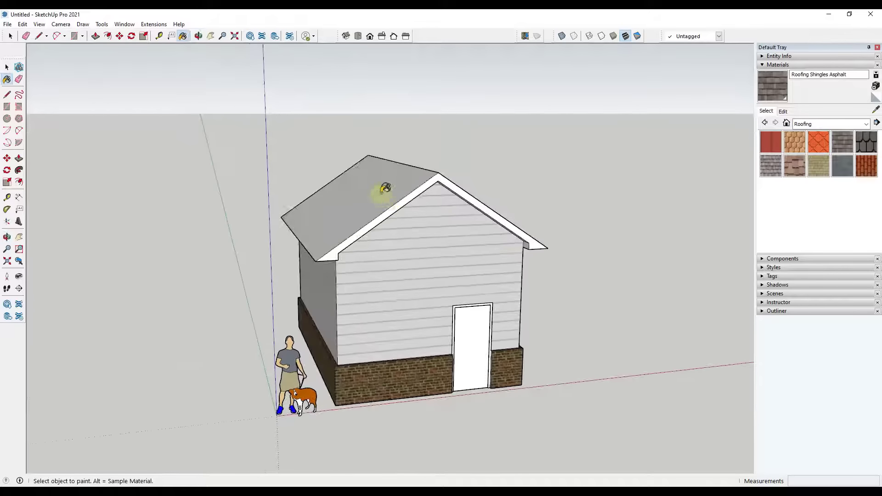
pyautogui.click(380, 191)
pyautogui.moveTo(578, 232)
pyautogui.mouseDown(button='middle')
pyautogui.moveTo(237, 233)
pyautogui.moveTo(326, 185)
pyautogui.mouseUp(button='middle')
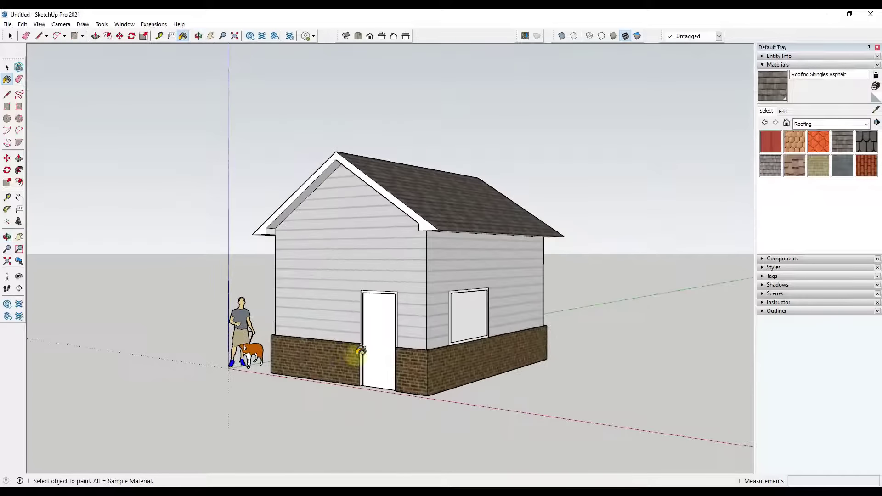
# Paint the window pane with Translucent Glass Blue from the Glass and Mirrors materials
pyautogui.scroll(3, 355, 356)
pyautogui.moveTo(506, 294); pyautogui.dragTo(480, 293, button='middle')
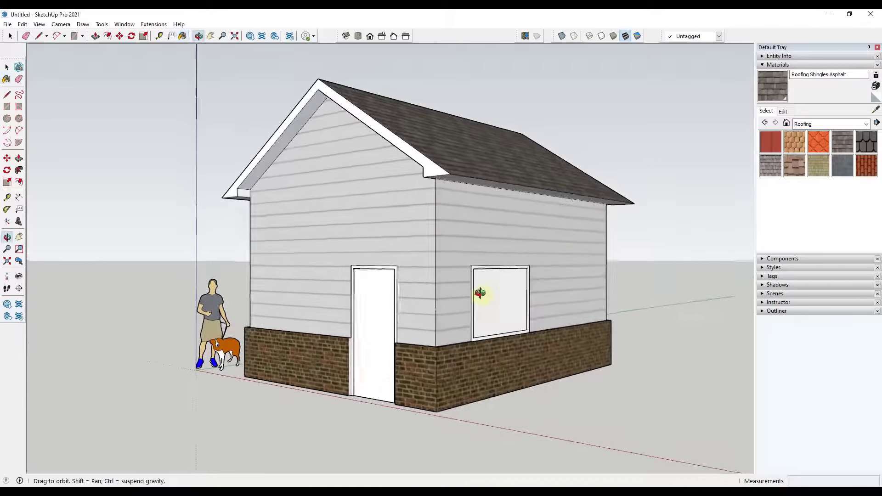
pyautogui.click(827, 124)
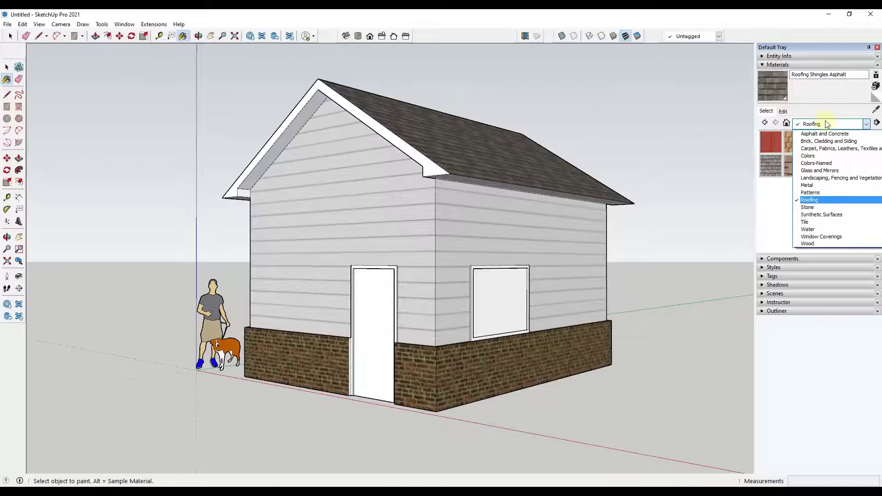
pyautogui.click(820, 175)
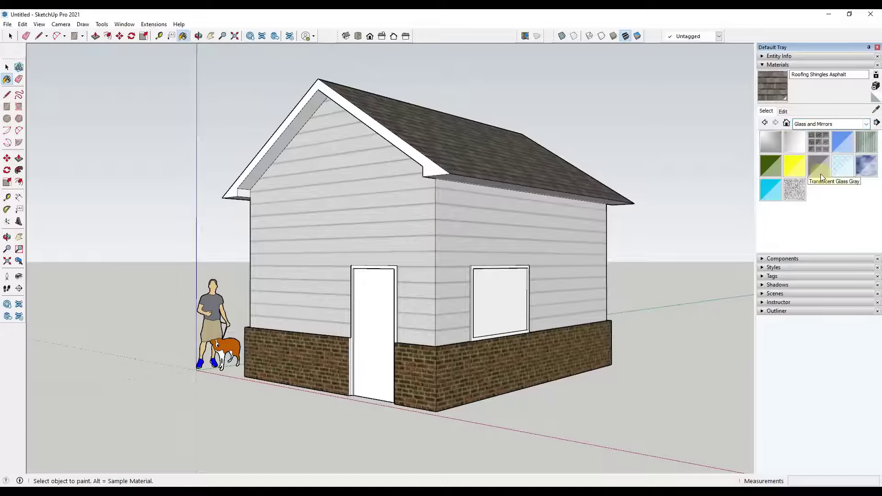
pyautogui.click(842, 142)
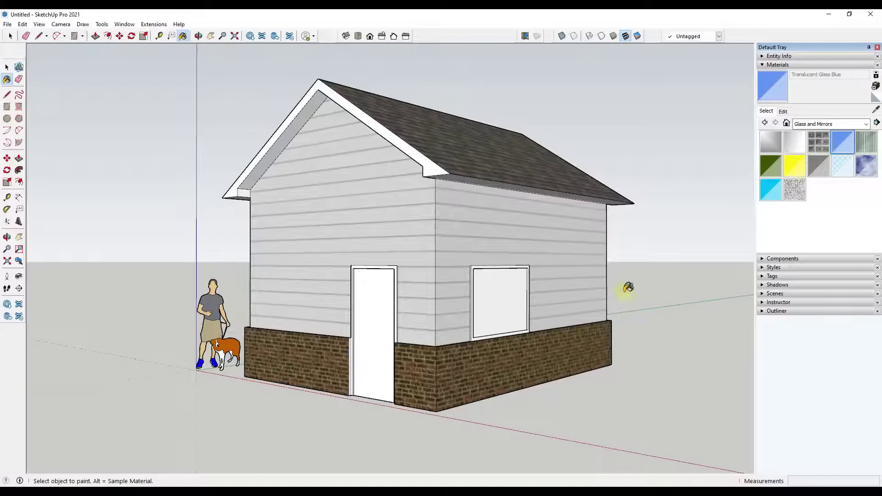
pyautogui.click(507, 291)
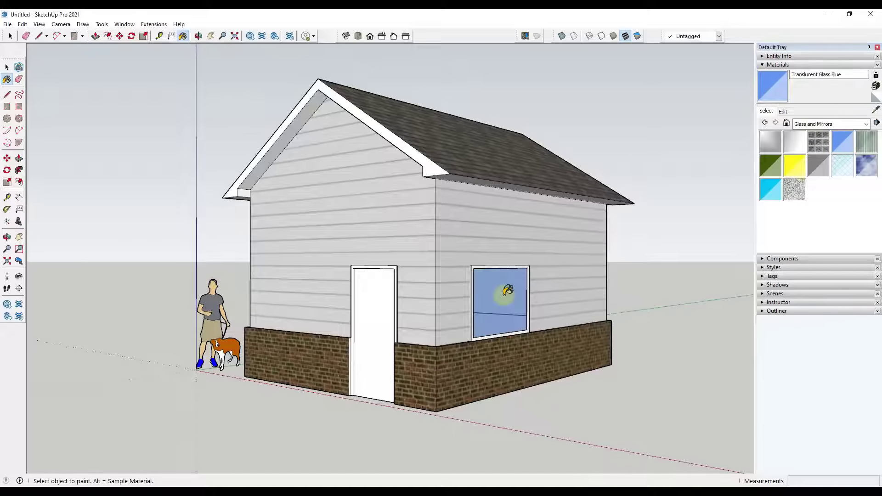
pyautogui.press('space')
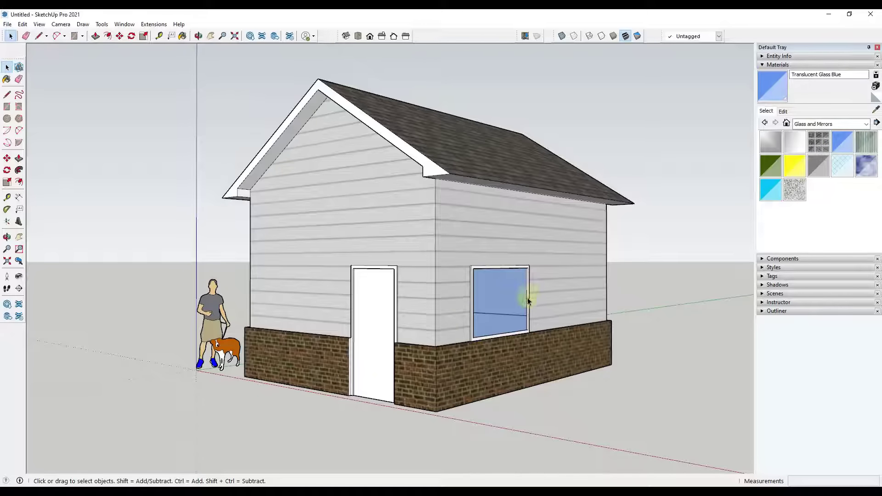
pyautogui.moveTo(528, 296); pyautogui.dragTo(548, 317, button='middle')
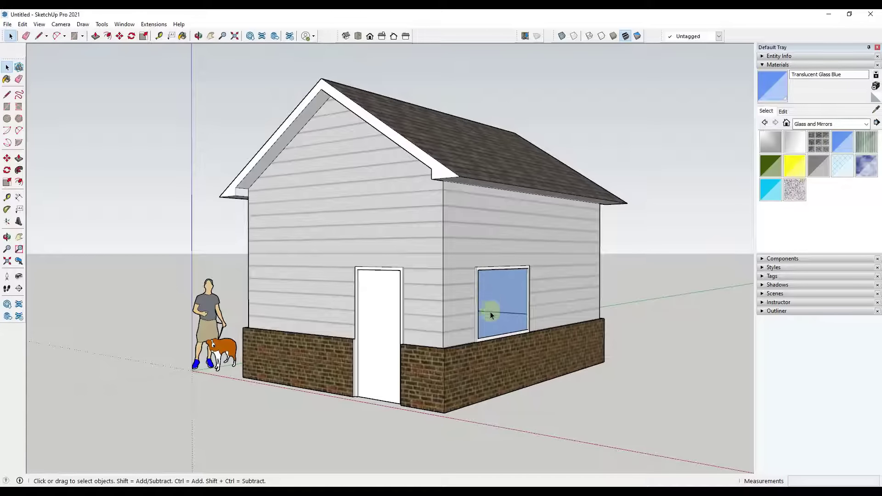
# Paint the front face and outer side edge of the door trim with Color M07 from the Colors collection
pyautogui.click(800, 122)
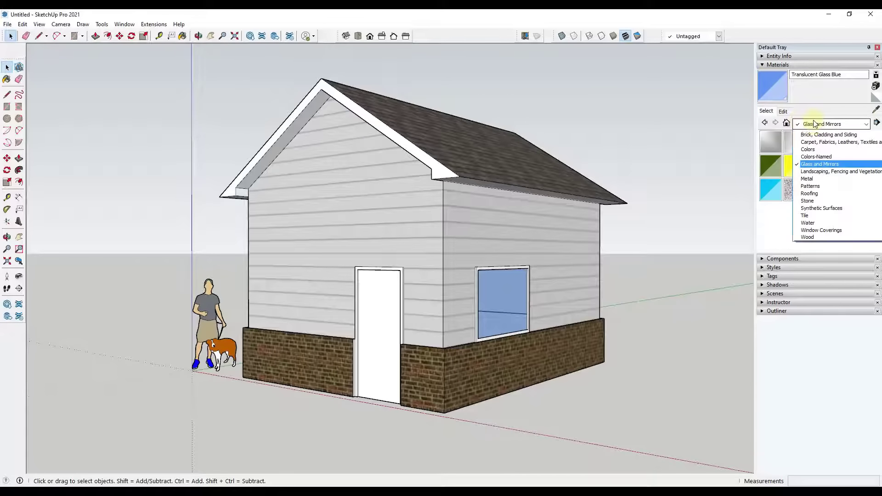
pyautogui.click(813, 165)
pyautogui.scroll(-10, 834, 193)
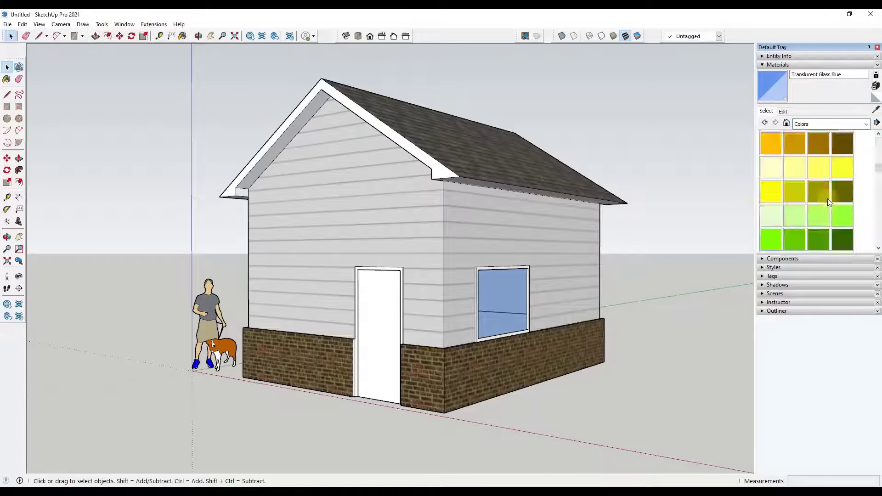
pyautogui.scroll(-3, 831, 202)
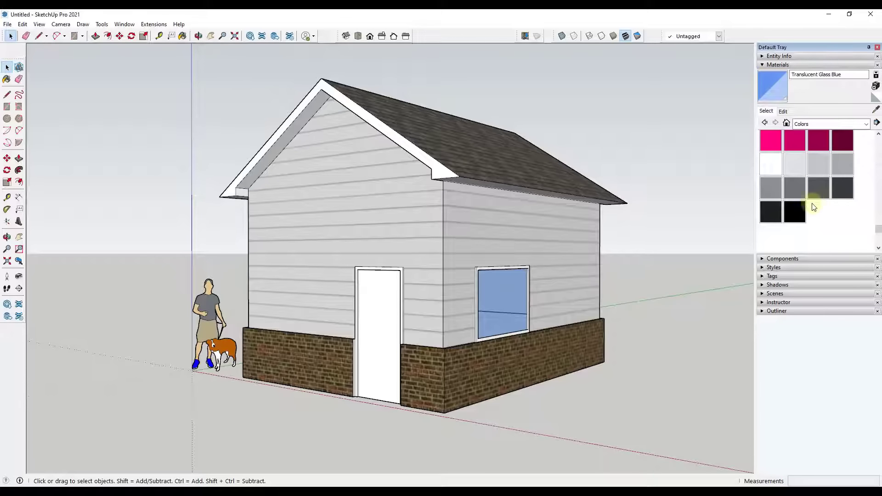
pyautogui.click(843, 188)
pyautogui.scroll(5, 358, 283)
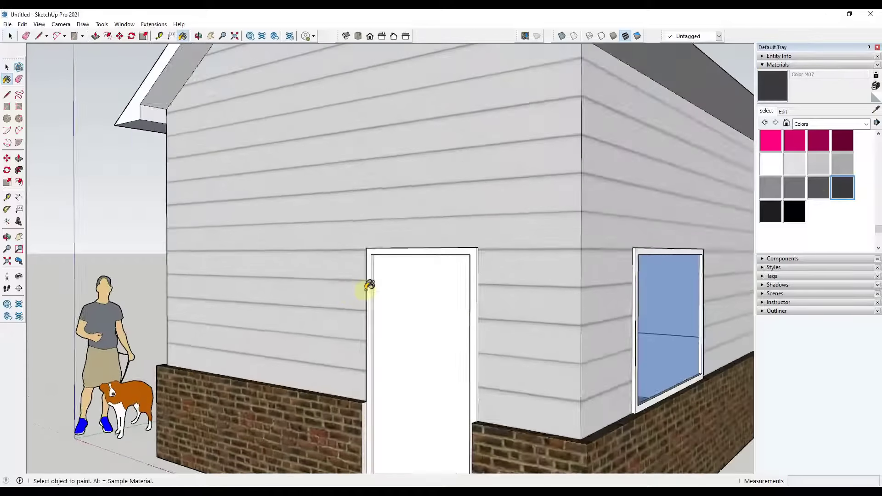
pyautogui.click(369, 285)
pyautogui.scroll(5, 365, 281)
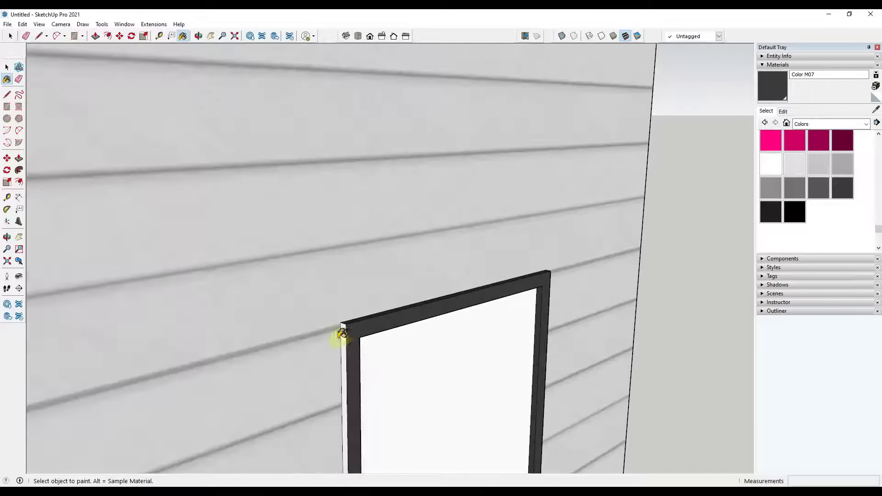
pyautogui.click(347, 334)
pyautogui.scroll(-10, 340, 335)
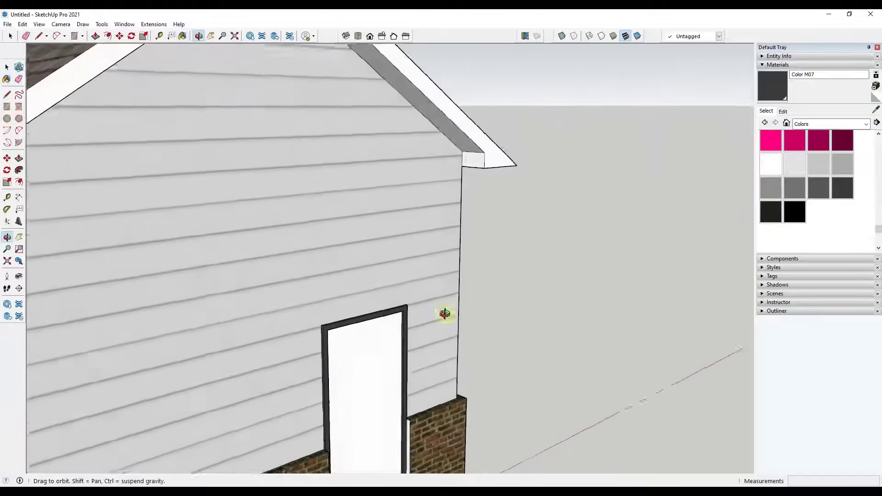
# Paint the window trim's front face, inner reveals and outer edges with Color M07
pyautogui.scroll(8, 293, 284)
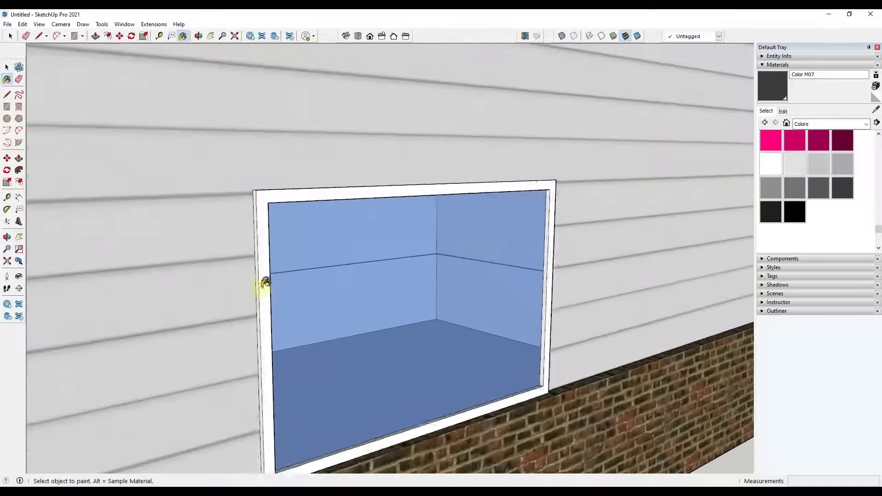
pyautogui.click(265, 283)
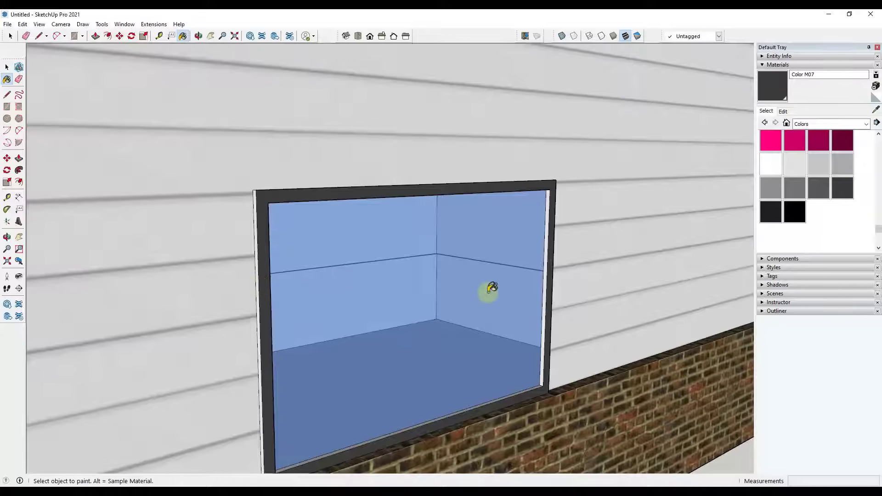
pyautogui.click(547, 289)
pyautogui.moveTo(262, 321)
pyautogui.mouseDown(button='middle')
pyautogui.moveTo(327, 319)
pyautogui.moveTo(304, 308)
pyautogui.moveTo(413, 394)
pyautogui.moveTo(392, 423)
pyautogui.mouseUp(button='middle')
pyautogui.click(306, 311)
pyautogui.click(414, 427)
pyautogui.scroll(-5, 423, 256)
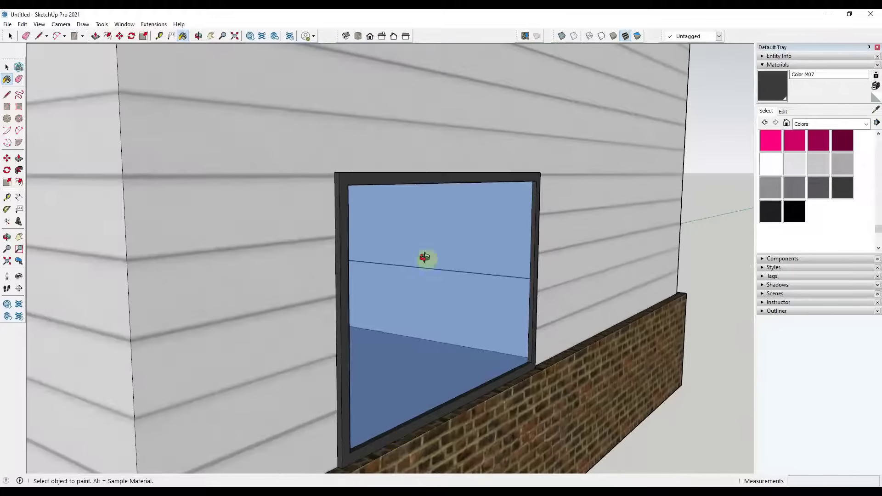
pyautogui.moveTo(423, 256); pyautogui.dragTo(372, 212, button='middle')
pyautogui.click(356, 218)
pyautogui.moveTo(606, 320)
pyautogui.mouseDown(button='middle')
pyautogui.moveTo(299, 228)
pyautogui.moveTo(443, 260)
pyautogui.moveTo(475, 294)
pyautogui.mouseUp(button='middle')
pyautogui.scroll(-4, 299, 229)
pyautogui.scroll(-5, 475, 294)
pyautogui.press('space')
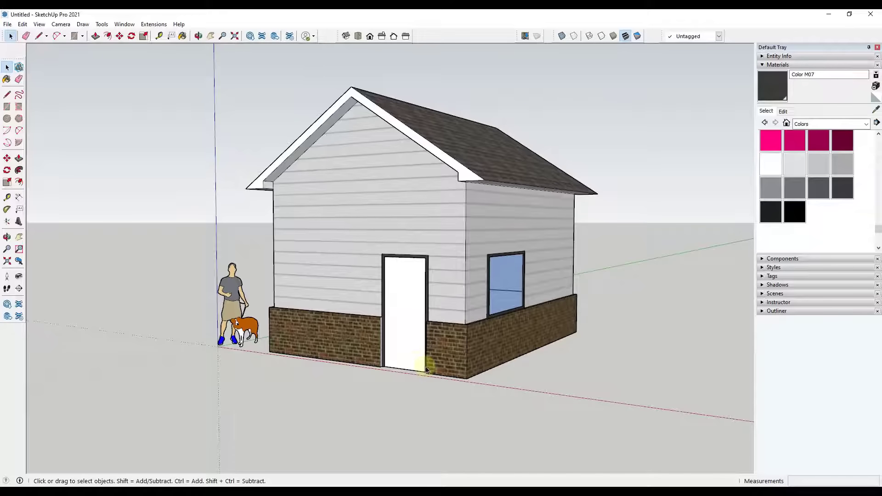
# Sample Brick Rough Dark from the front wainscot and paint the wainscot's narrow end faces beside the door trim with it
pyautogui.scroll(6, 384, 362)
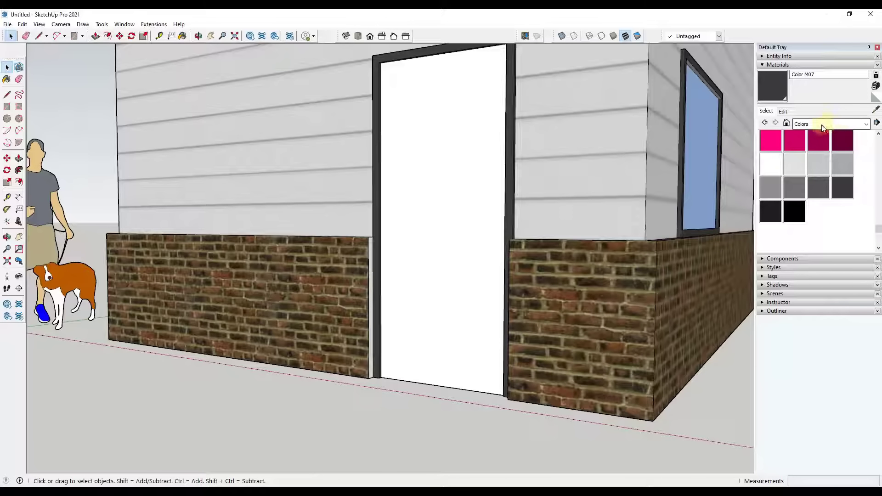
pyautogui.click(876, 110)
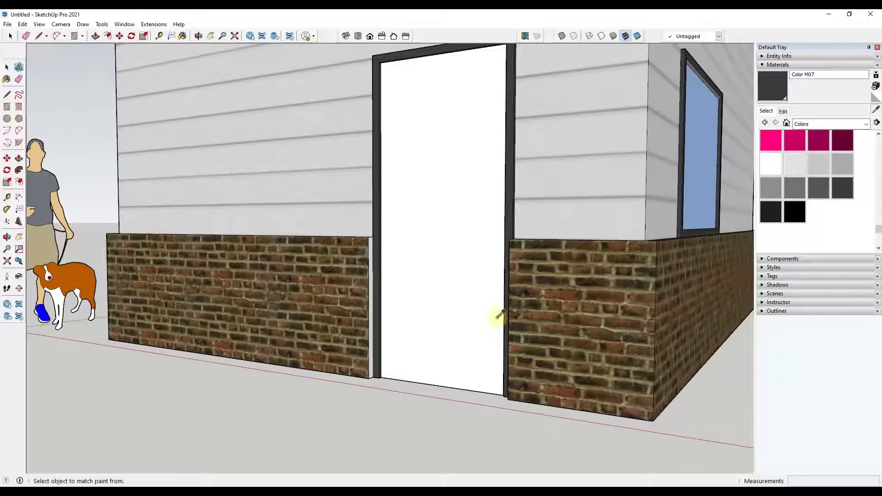
pyautogui.click(315, 285)
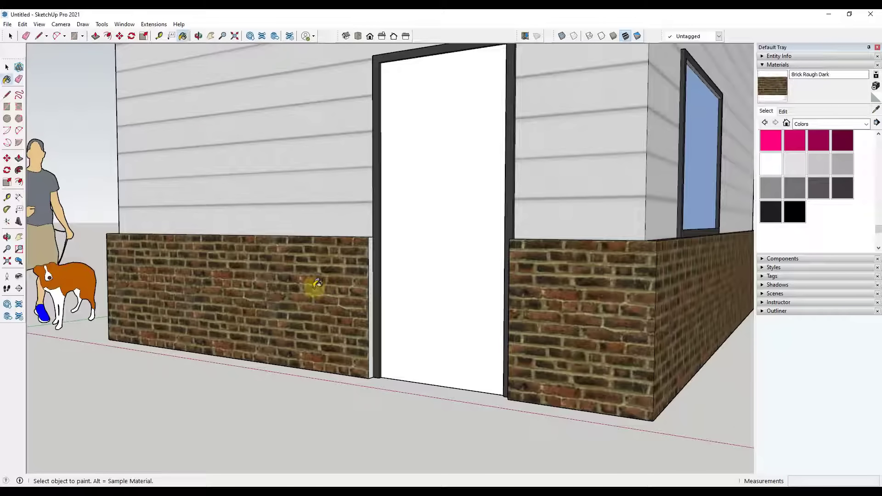
pyautogui.moveTo(404, 299); pyautogui.dragTo(362, 297, button='middle')
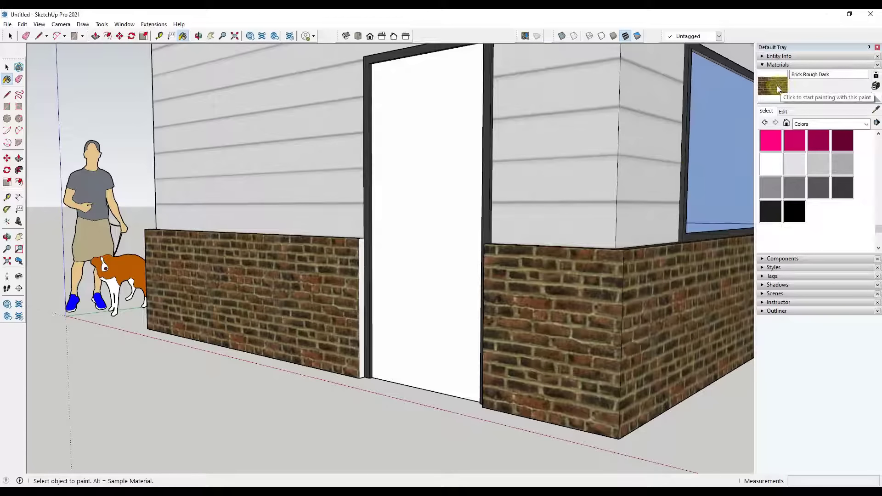
pyautogui.scroll(2, 395, 261)
pyautogui.moveTo(351, 276)
pyautogui.mouseDown(button='middle')
pyautogui.moveTo(526, 299)
pyautogui.moveTo(685, 279)
pyautogui.mouseUp(button='middle')
pyautogui.scroll(2, 686, 279)
pyautogui.click(656, 314)
pyautogui.scroll(-8, 655, 318)
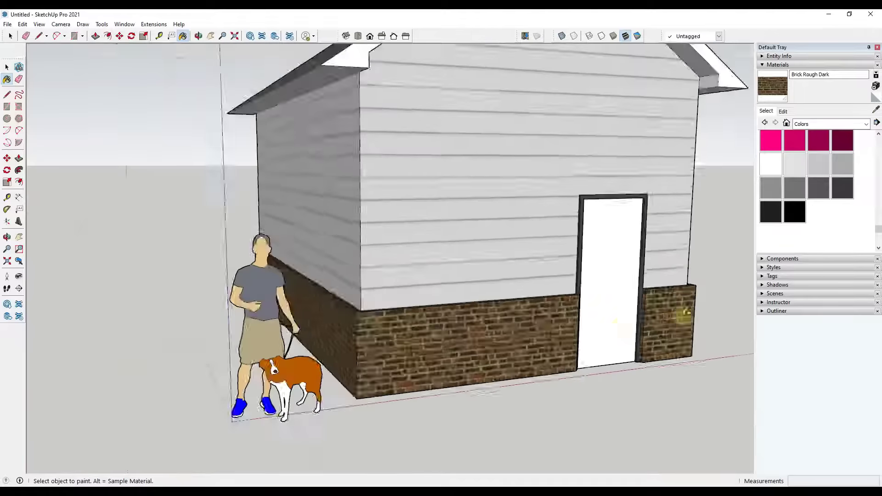
pyautogui.moveTo(626, 322); pyautogui.dragTo(515, 209, button='middle')
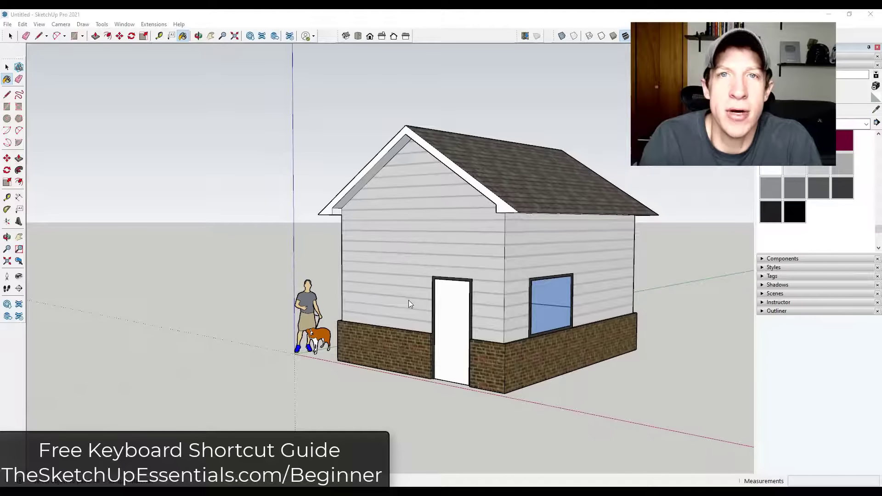